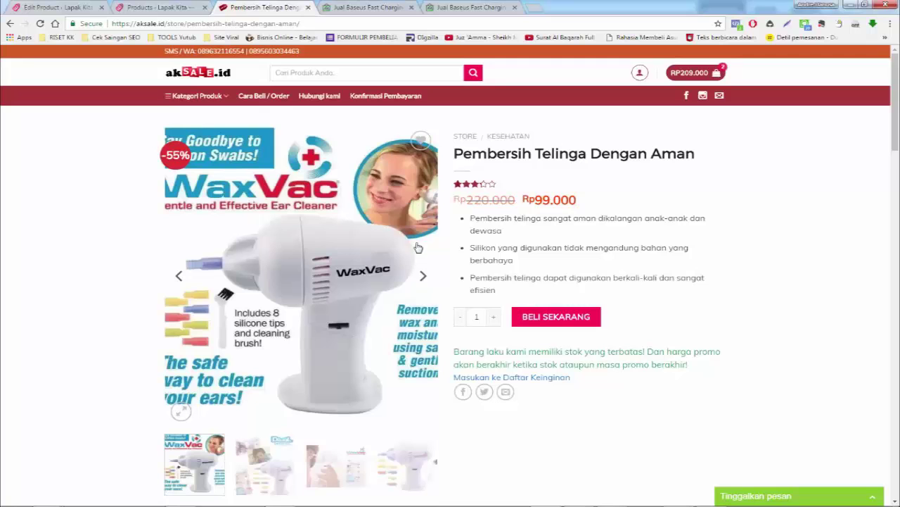
- Look over the ear cleaner's reference page, return to the Lapak Kita admin and start adding a new product
scroll(379, 316, "down", 3)
scroll(393, 357, "up", 3)
scroll(313, 330, "down", 3)
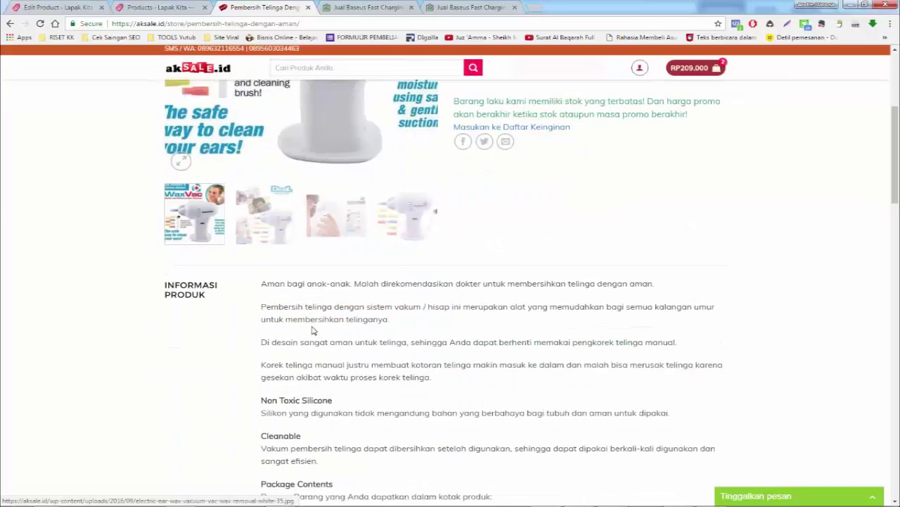
scroll(334, 302, "down", 3)
scroll(324, 295, "up", 5)
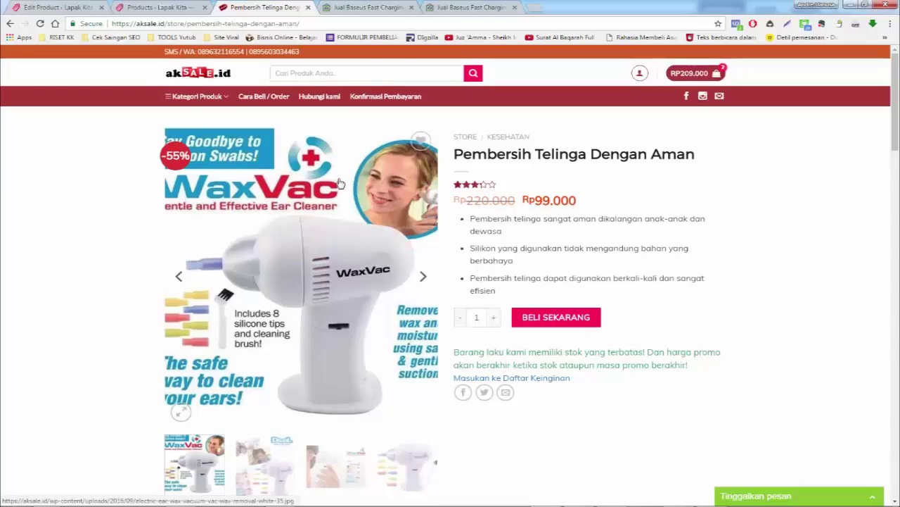
left_click(90, 7)
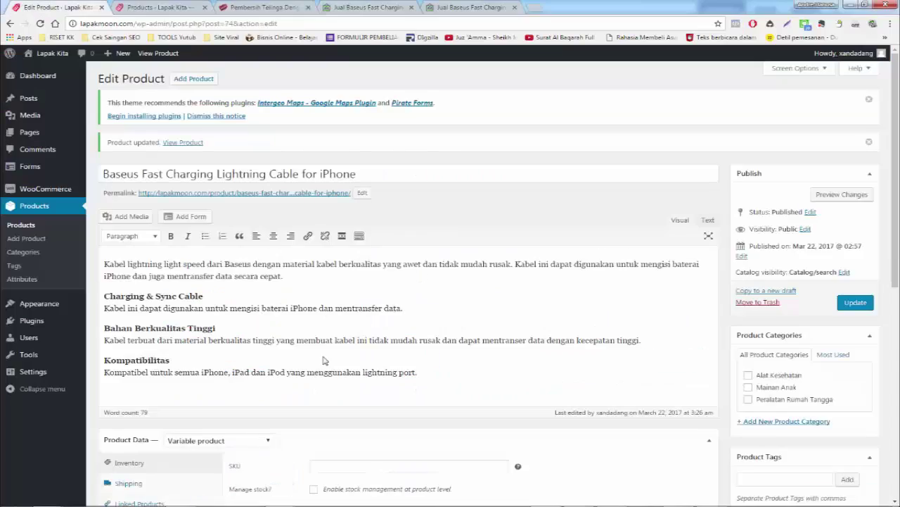
scroll(323, 360, "down", 3)
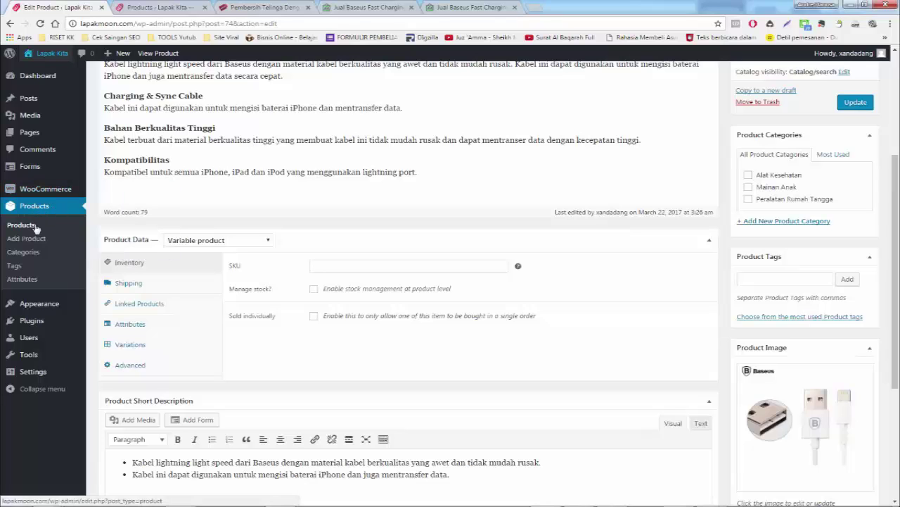
left_click(35, 238)
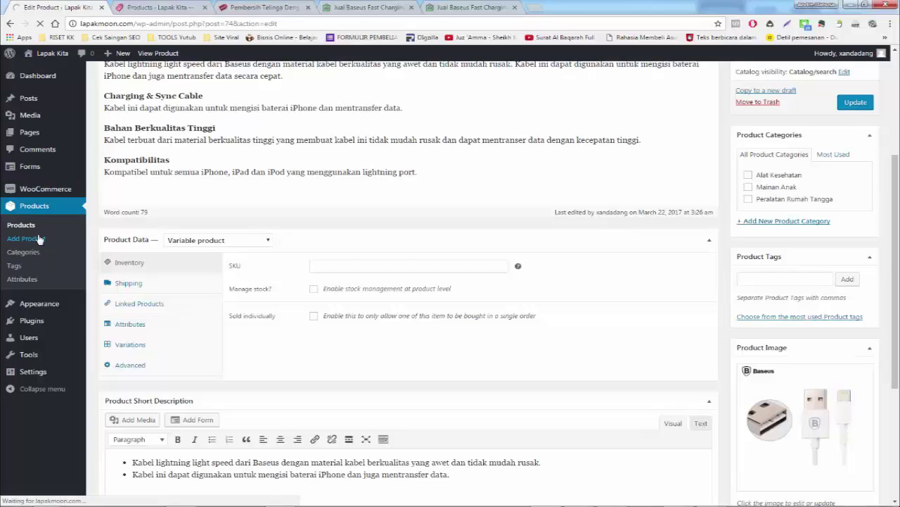
- Copy the name "Pembersih Telinga Dengan Aman" from the aksale.id page into the new product's title
left_click(261, 6)
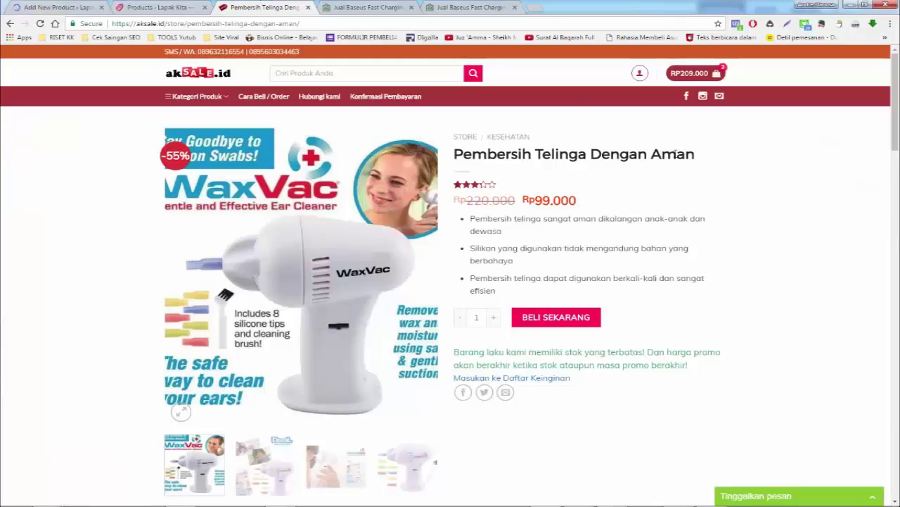
left_click_drag(697, 153, 446, 151)
key("ctrl+c")
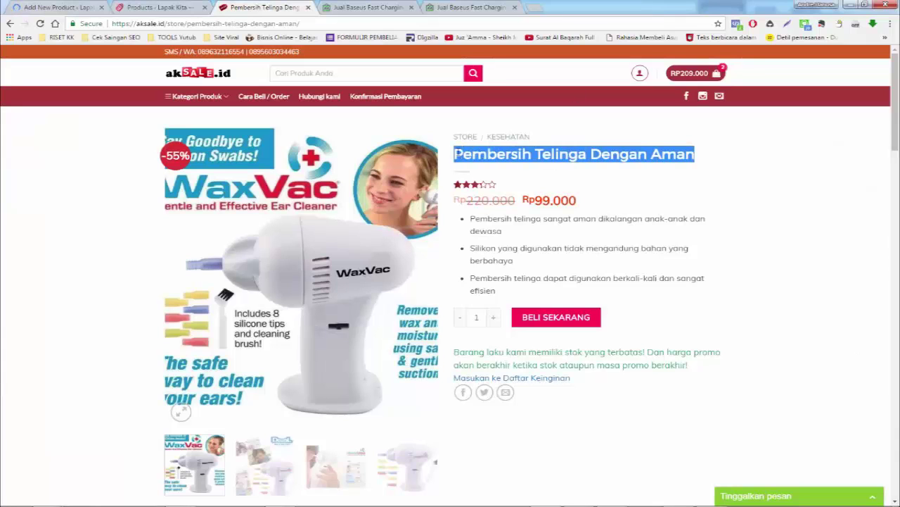
left_click(30, 6)
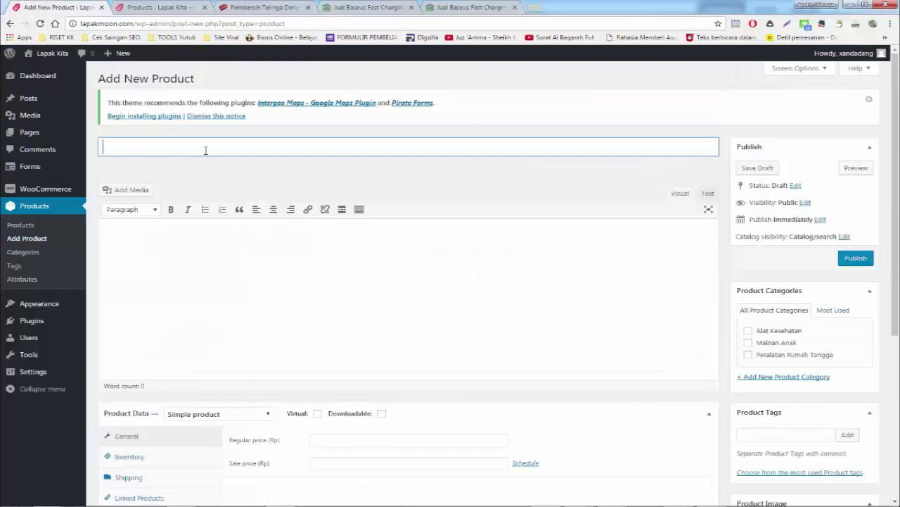
key("ctrl+v")
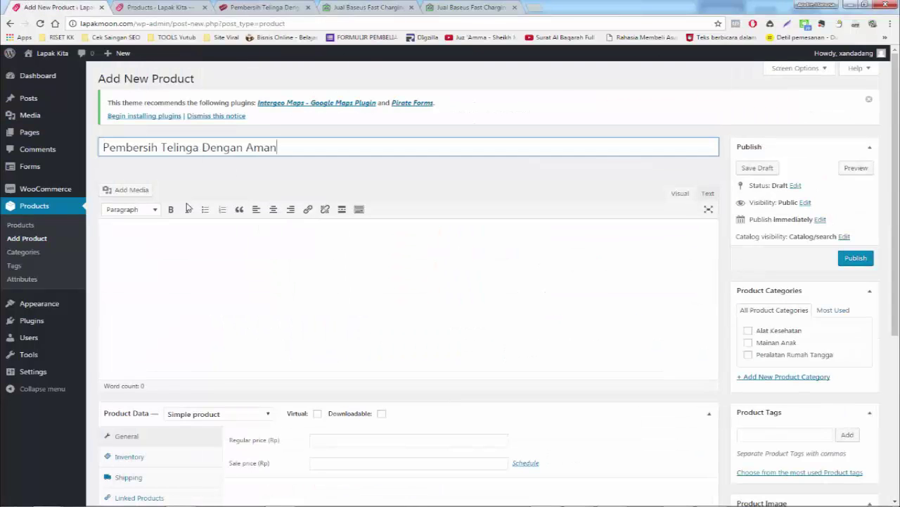
left_click(167, 237)
- Copy the three bulleted feature lines from the aksale.id page into the new product's short description
left_click(277, 7)
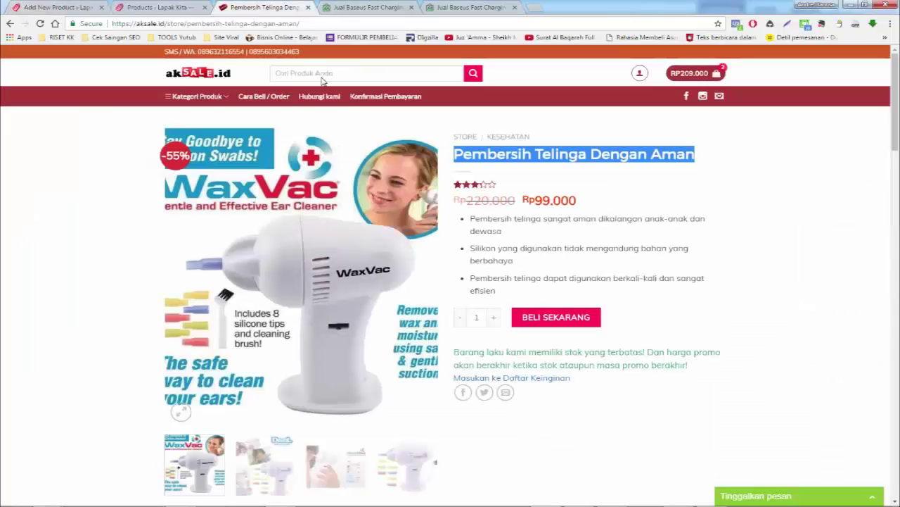
left_click_drag(510, 294, 461, 222)
key("ctrl+c")
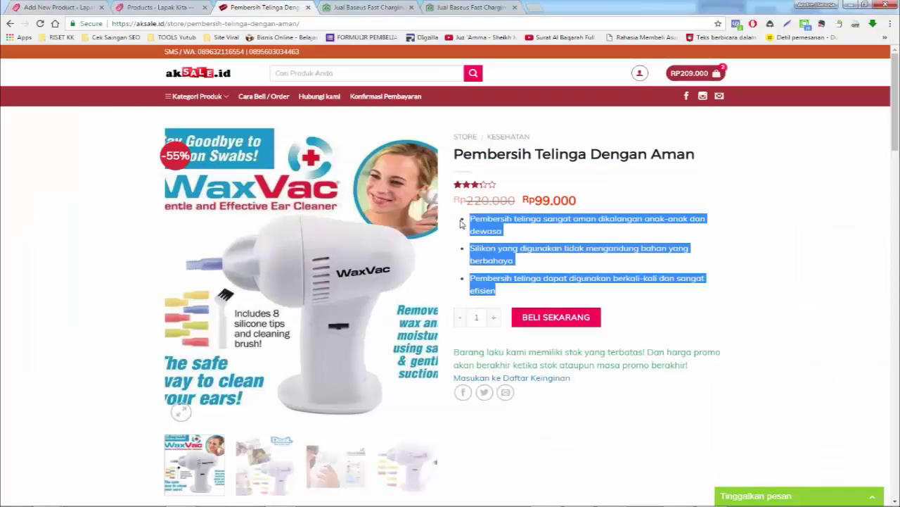
left_click(87, 5)
scroll(327, 373, "down", 4)
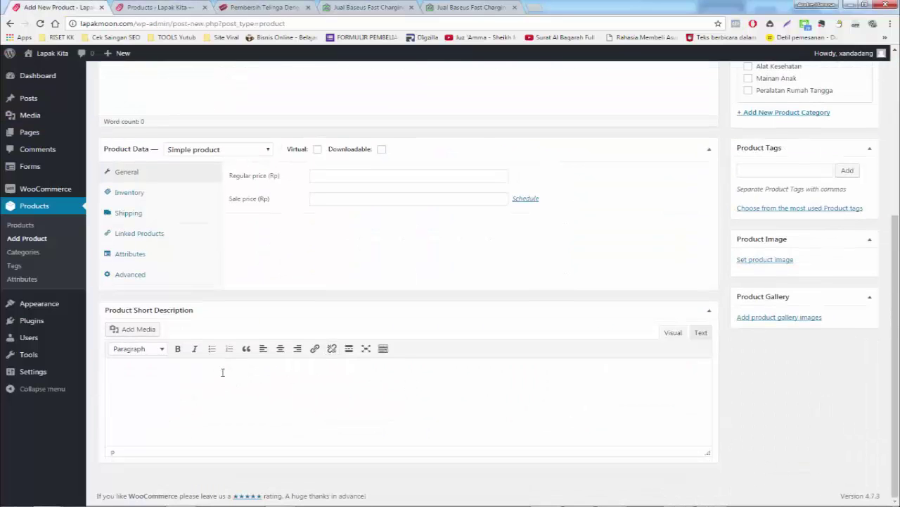
left_click(222, 372)
key("ctrl+v")
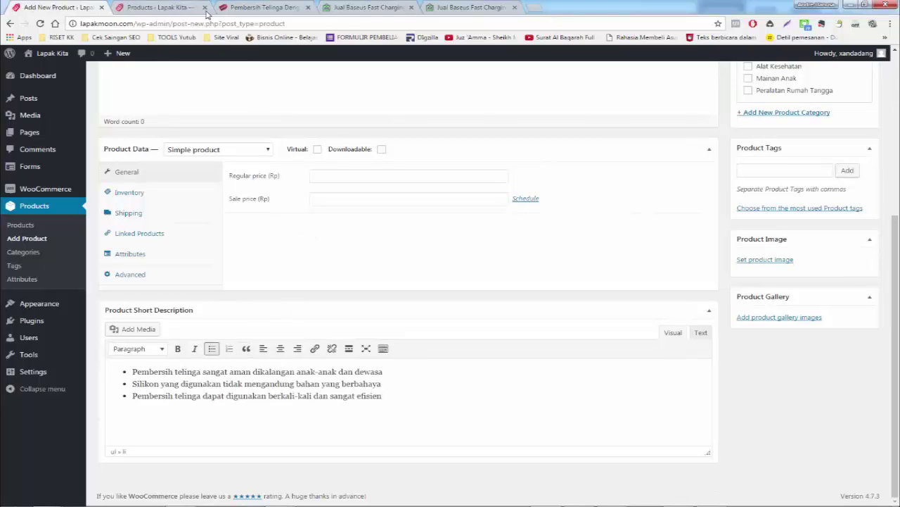
- Copy the full Informasi Produk text, through the package contents, from the aksale.id page into the new product's main description
left_click(228, 6)
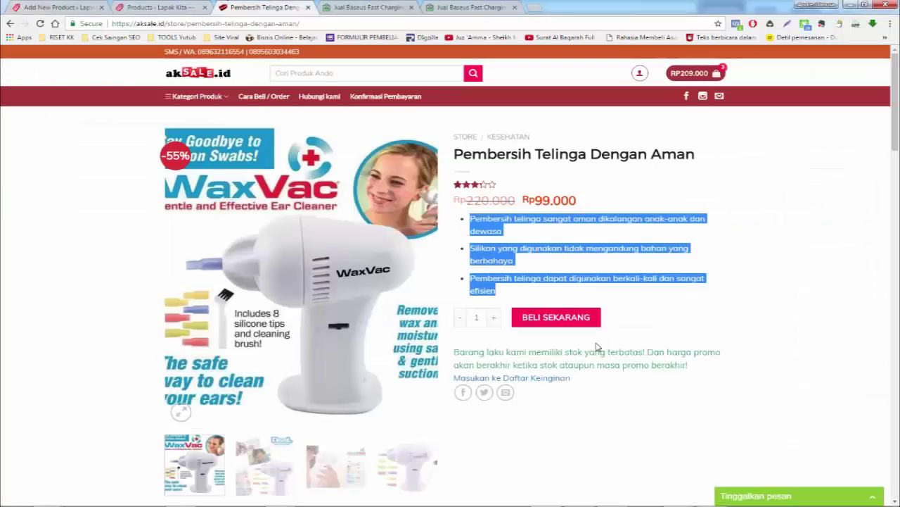
scroll(570, 352, "down", 7)
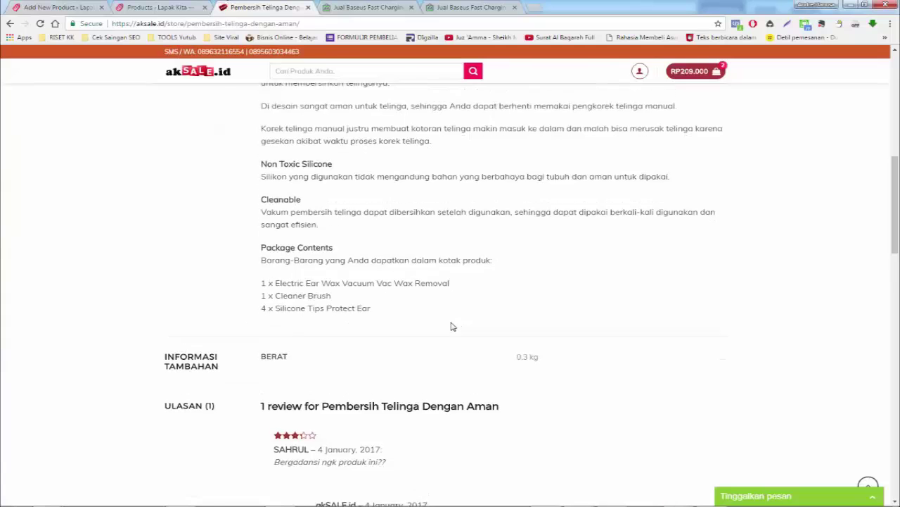
scroll(424, 367, "up", 1)
left_click_drag(373, 396, 259, 138)
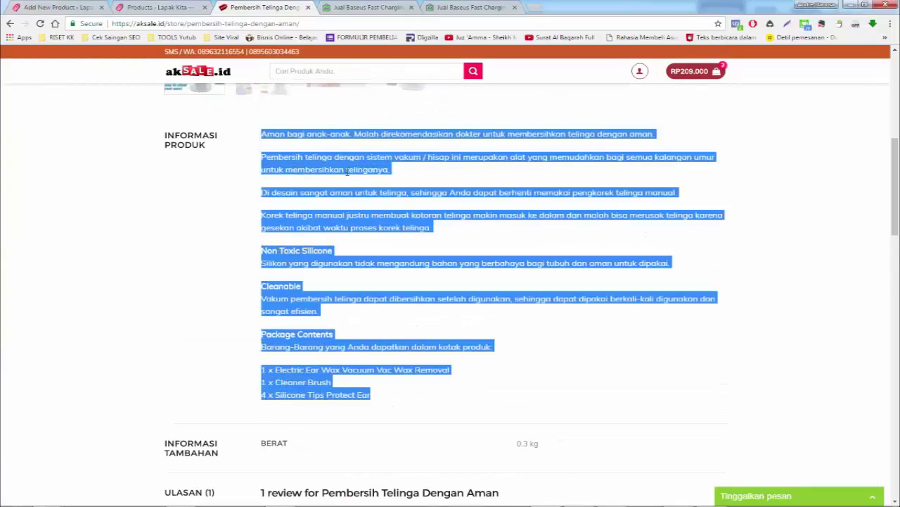
left_click(90, 9)
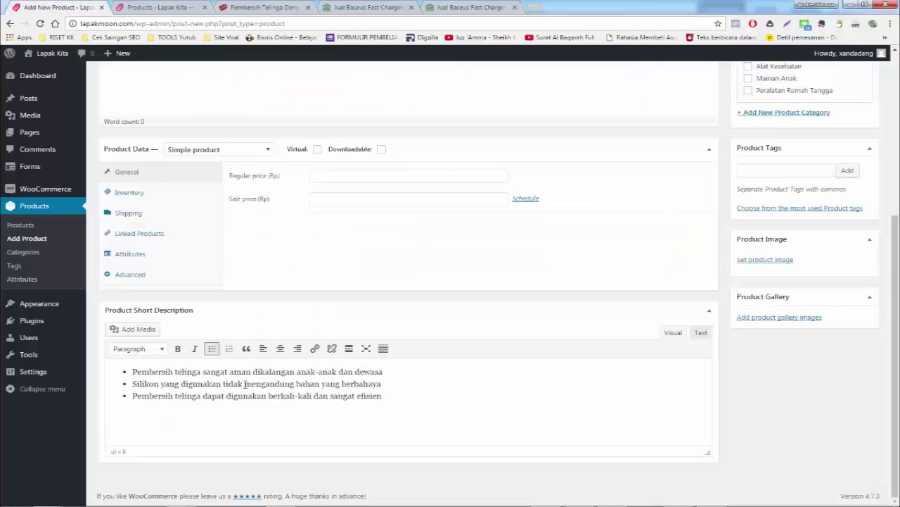
scroll(296, 176, "up", 4)
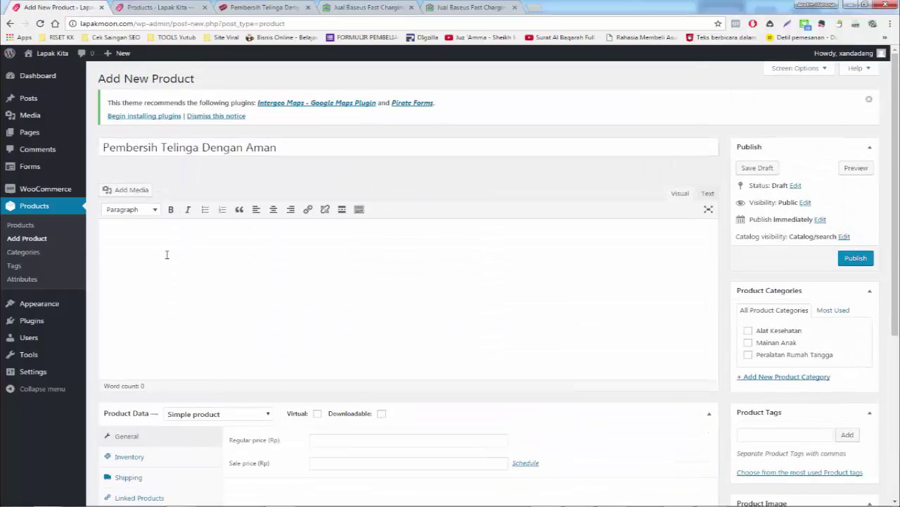
left_click(160, 242)
type("Aman bagi anak-anak. Malah direkomendasikan dokter untuk membersihkan telinga dengan aman. Pembersih telinga dengan sistem vakum / hisap ini merupakan alat yang memudahkan bagi semua kalangan umur untuk membersihkan telinganya. Di desain sangat aman untuk telinga, sehingga Anda dapat berhenti memakai pengkorek telinga manual. Korek telinga manual justru membuat kotoran telinga makin masuk ke dalam dan malah bisa merusak telinga karena gesekan akibat waktu proses korek telinga. Non Toxic Silicone Silikon yang digunakan tidak mengandung bahan yang berbahaya bagi tubuh dan aman untuk dipakai. Cleanable Vakum pembersih telinga dapat dibersihkan setelah digunakan, sehingga dapat dipakai berkali-kali digunakan dan sangat efisien. Package Contents Barang-Barang yang Anda dapatkan dalam kotak produk: 1 x Electric Ear Wax Vacuum Vac Wax Removal 1 x Cleaner Brush 4 x Silicone Tips Protect Ear")
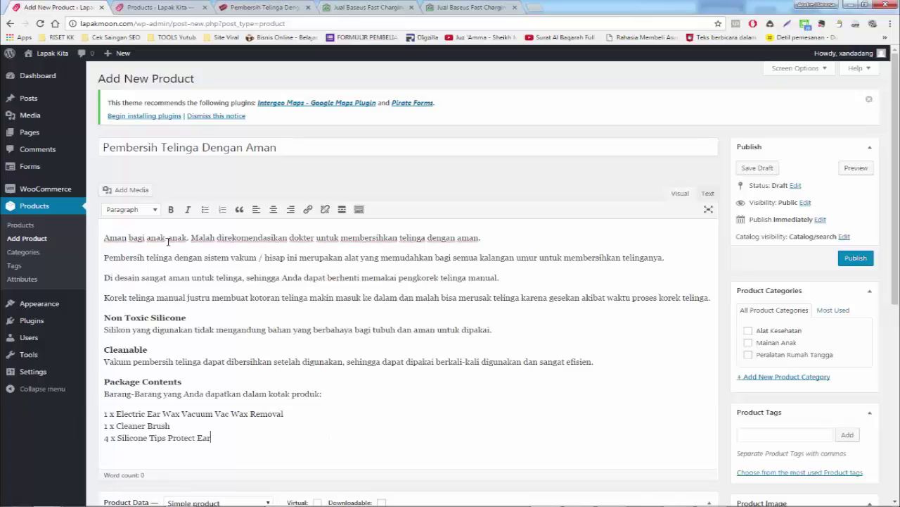
- Set the regular price to 220000 and the sale price to 99000 rupiah, following the prices on the aksale.id page
scroll(201, 245, "down", 3)
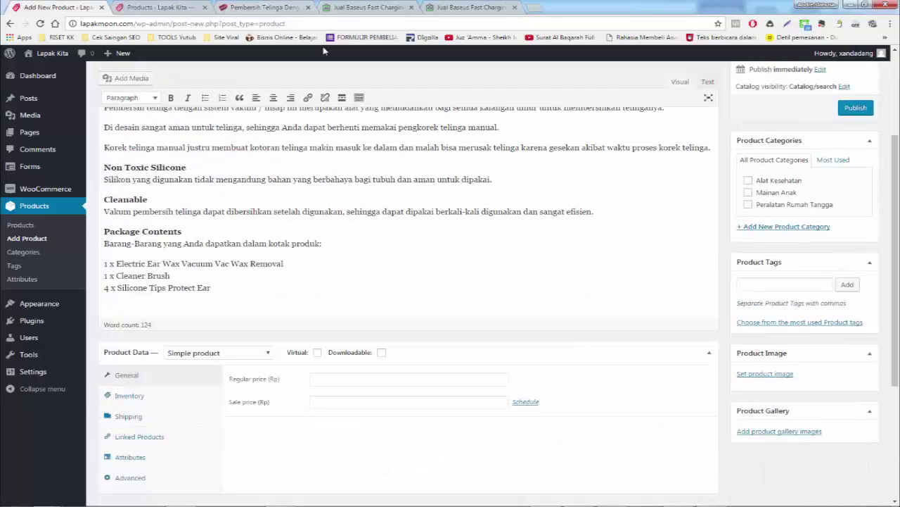
key("ctrl+3")
scroll(452, 145, "up", 3)
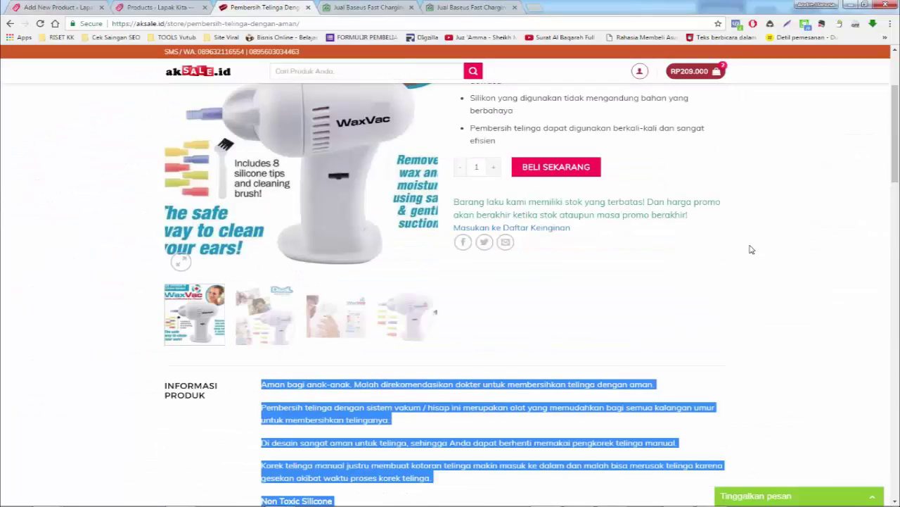
left_click(800, 264)
scroll(697, 213, "up", 2)
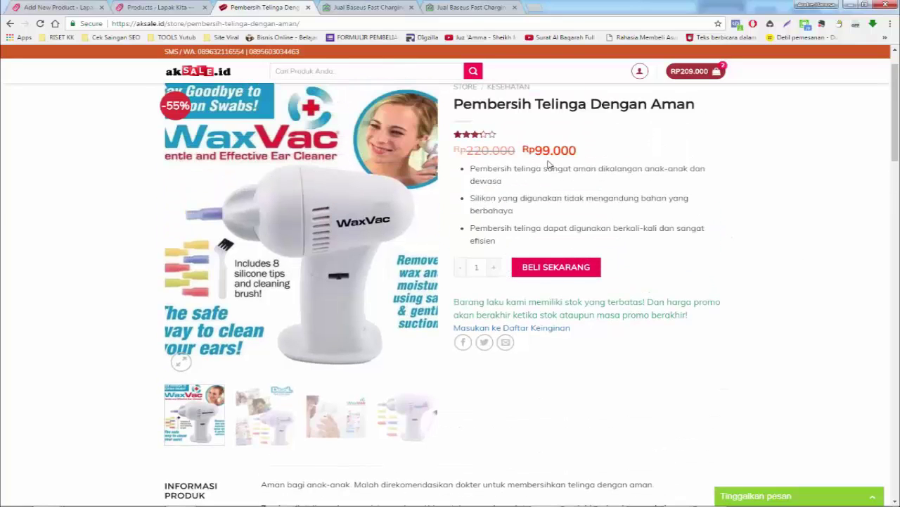
left_click(71, 7)
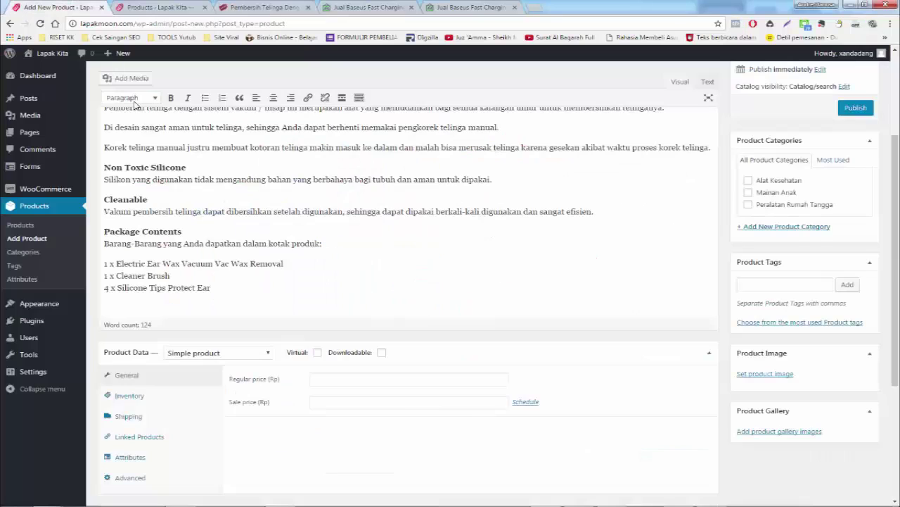
left_click(328, 378)
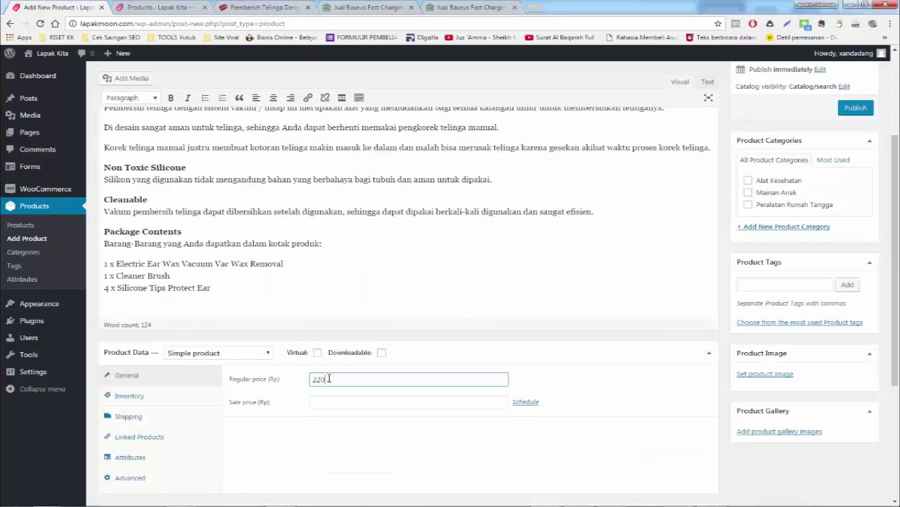
left_click(358, 402)
left_click(241, 6)
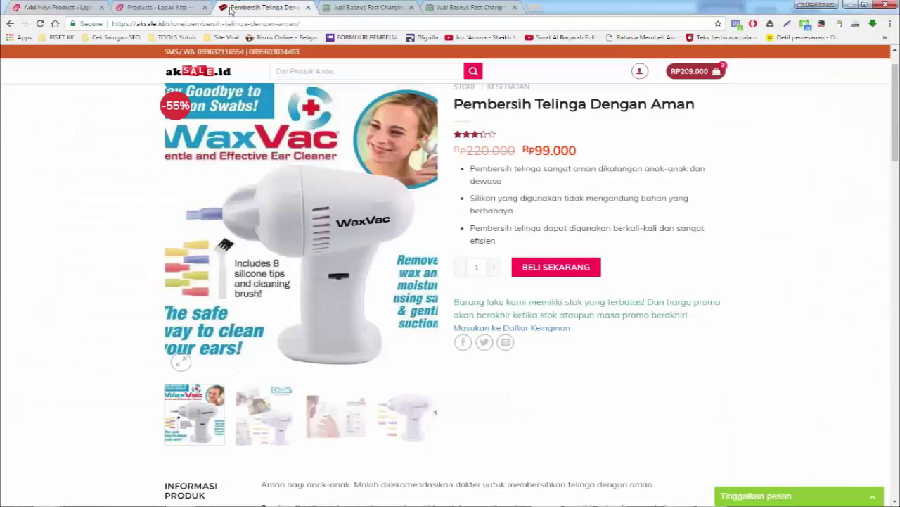
left_click(71, 6)
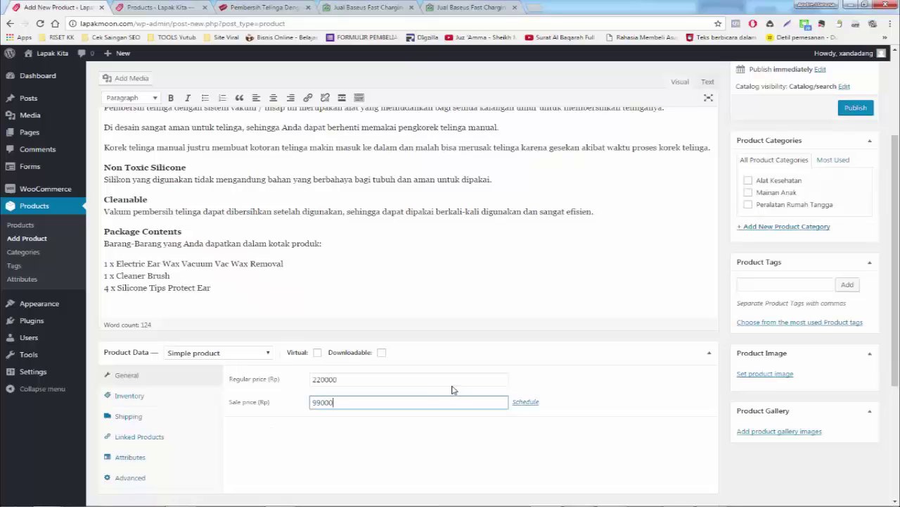
- Upload electric-ear-wax-vacuum-vac-wax-removal-white-35 from the Pembersih Telinga folder and set it as the product image
scroll(450, 339, "down", 1)
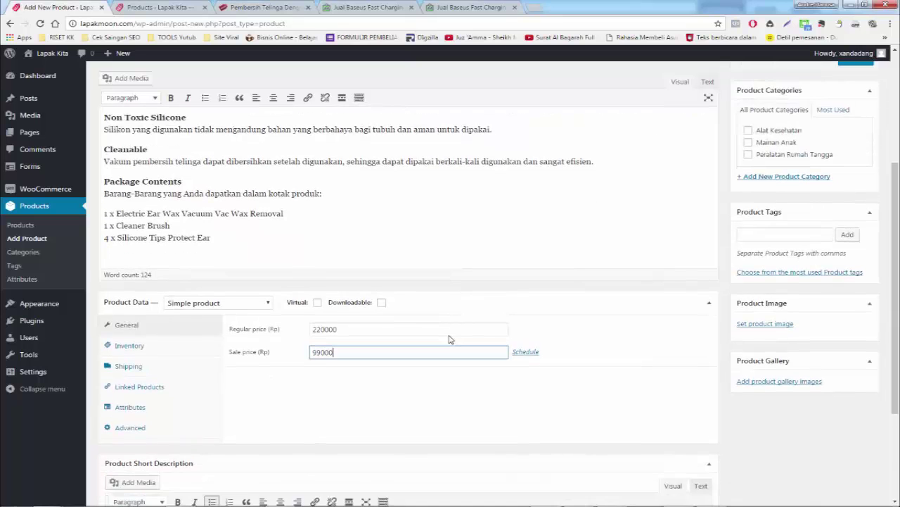
scroll(441, 352, "down", 2)
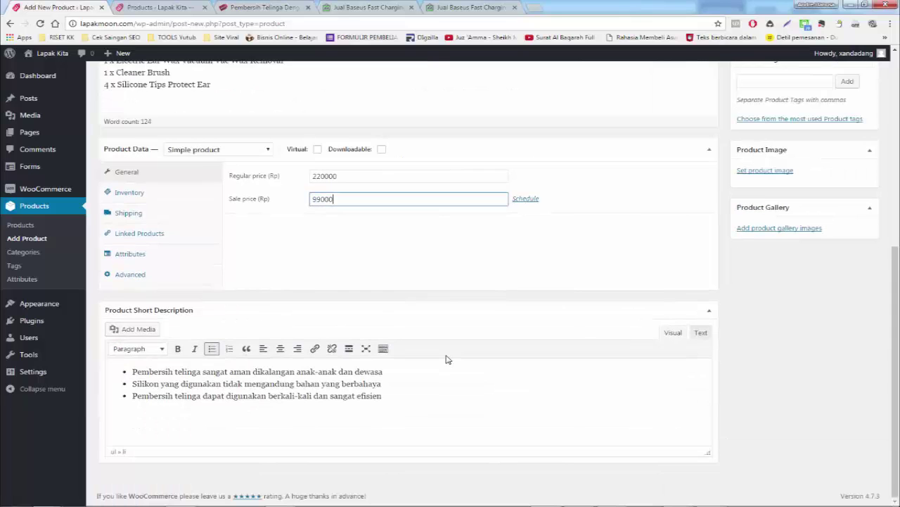
scroll(560, 324, "up", 4)
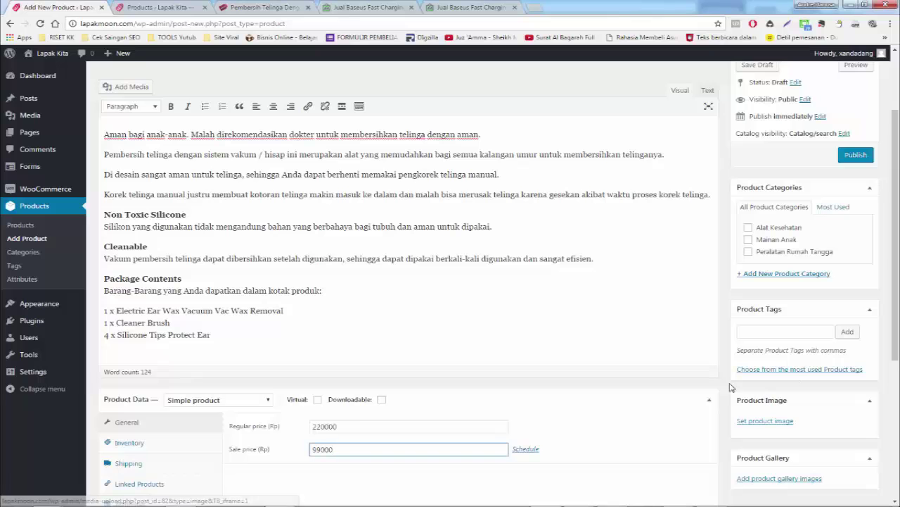
left_click(757, 423)
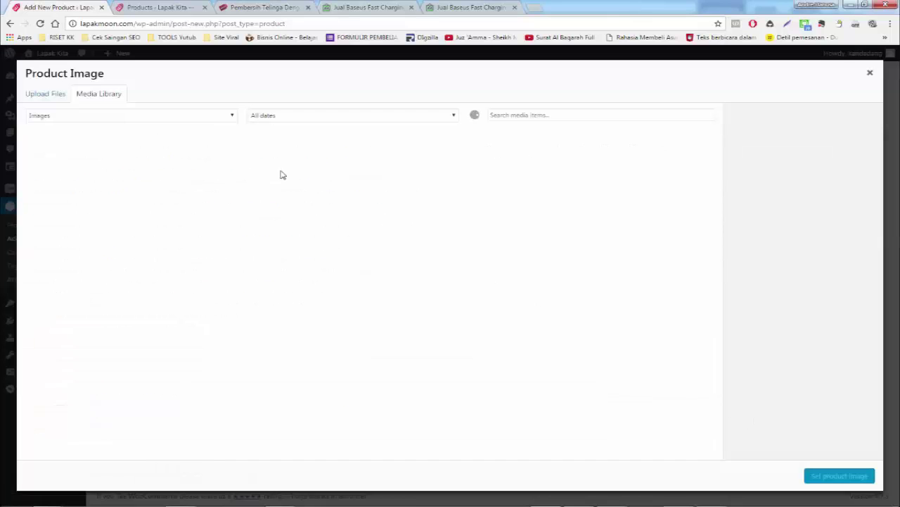
left_click(45, 94)
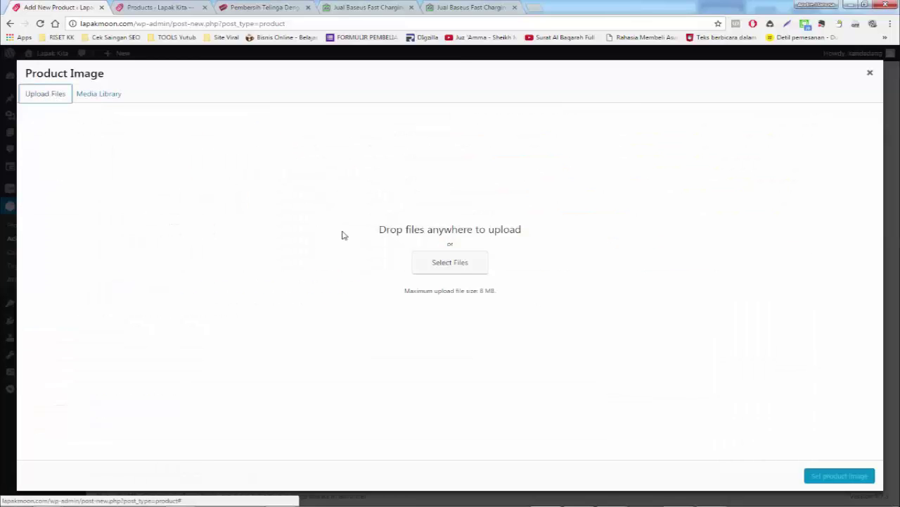
left_click(454, 264)
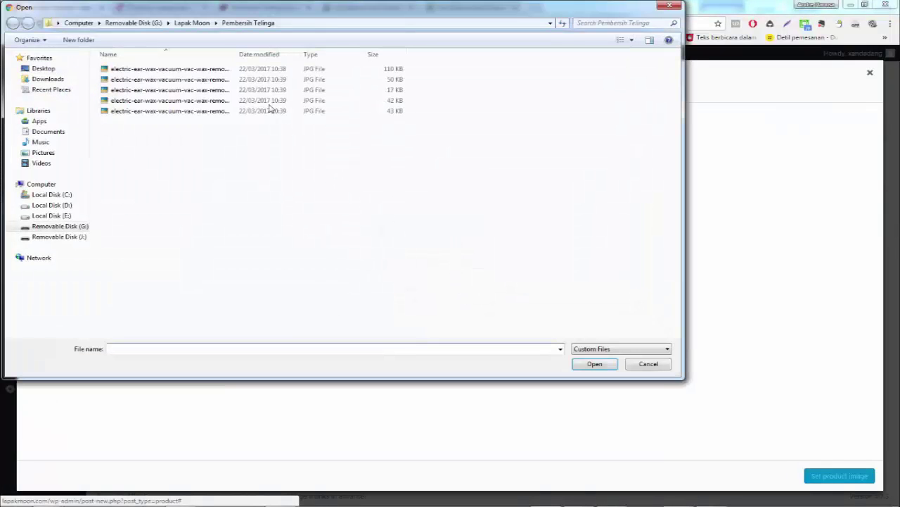
left_click(622, 40)
left_click(623, 41)
left_click(622, 41)
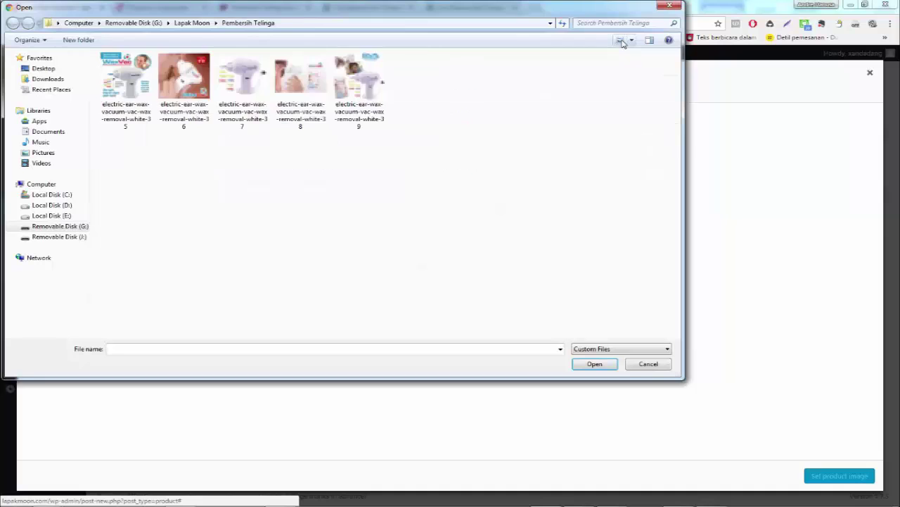
left_click(139, 84)
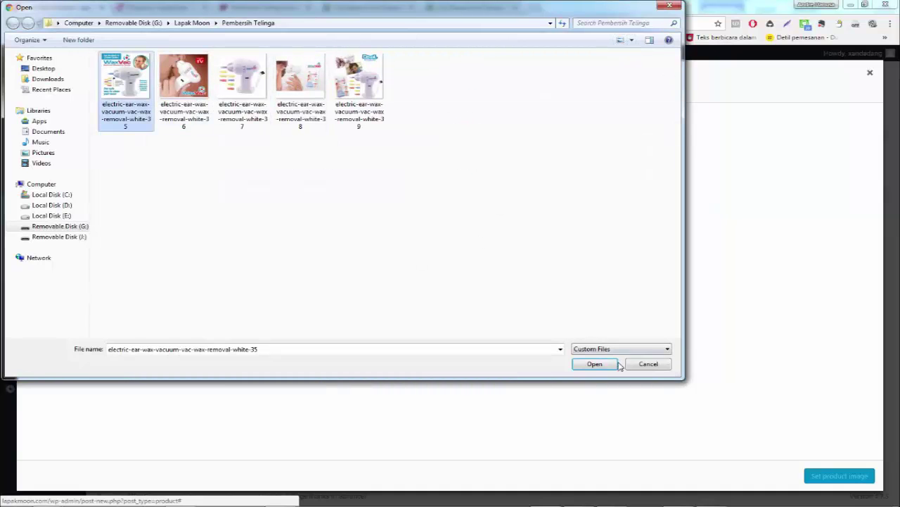
left_click(595, 364)
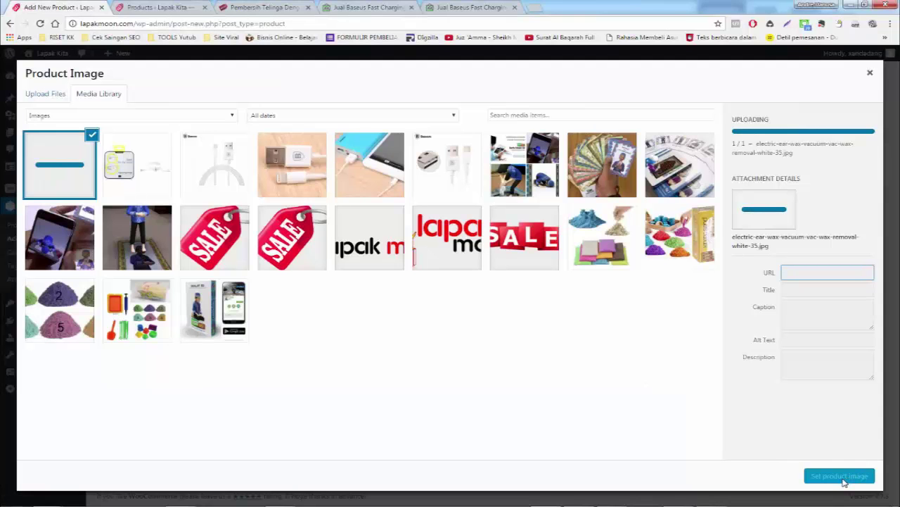
left_click(841, 476)
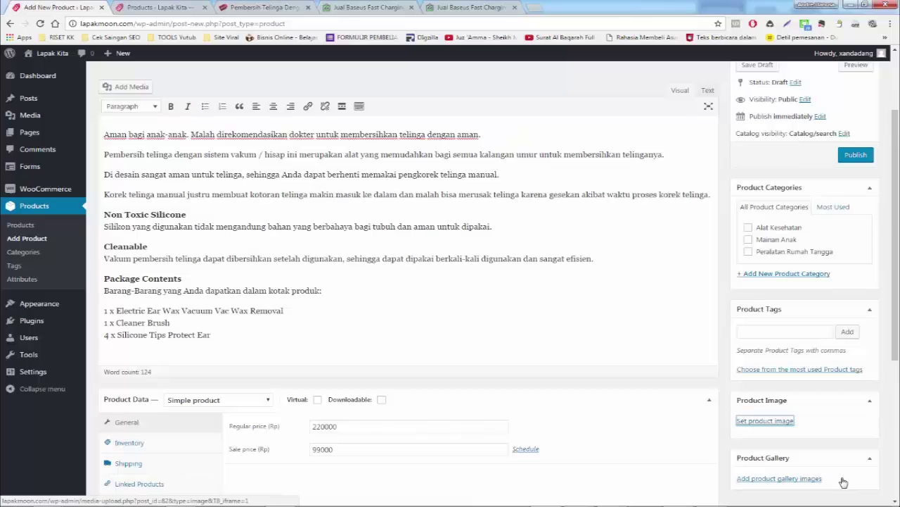
- Upload the electric-ear-wax-vacuum-vac-wax-removal-white images 36, 38 and 39 and add them to the product gallery
scroll(415, 128, "down", 2)
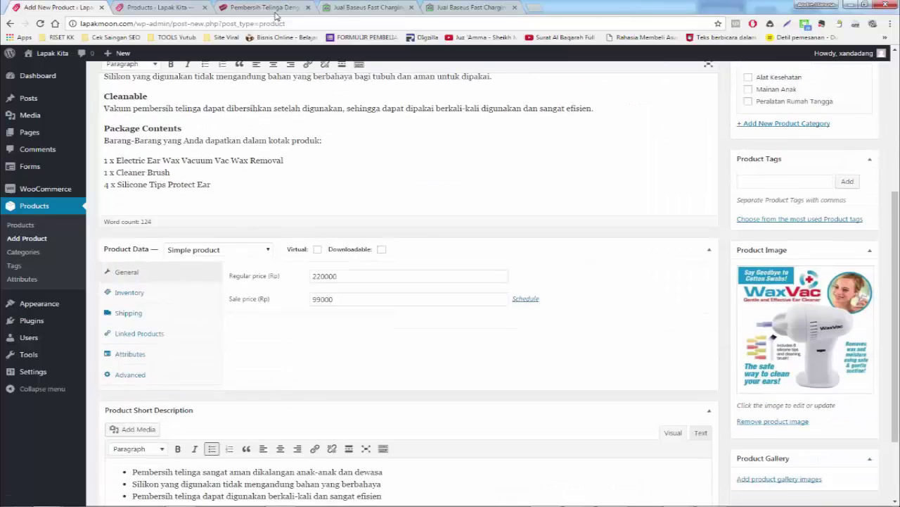
left_click(275, 10)
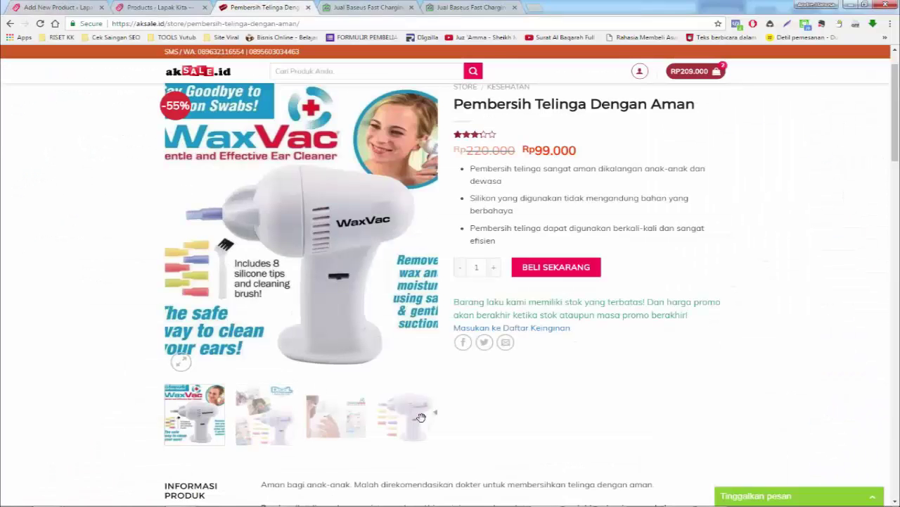
left_click(51, 8)
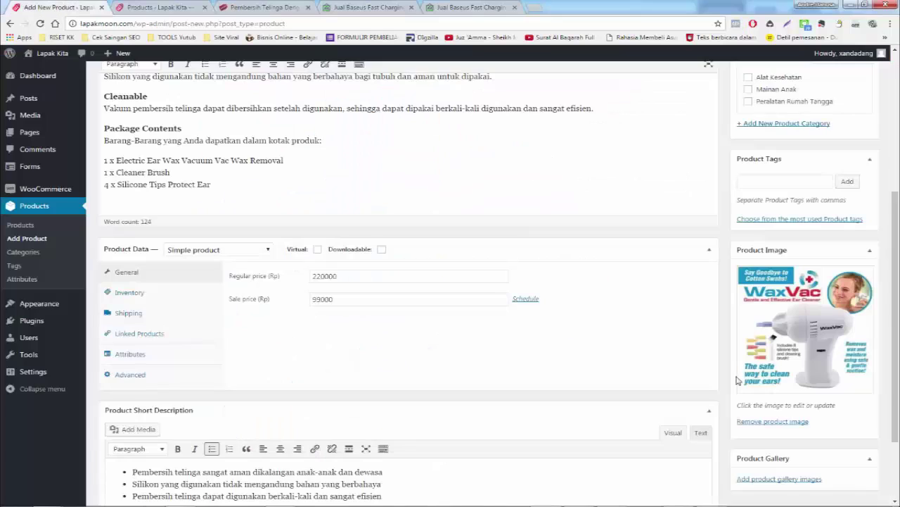
left_click(788, 481)
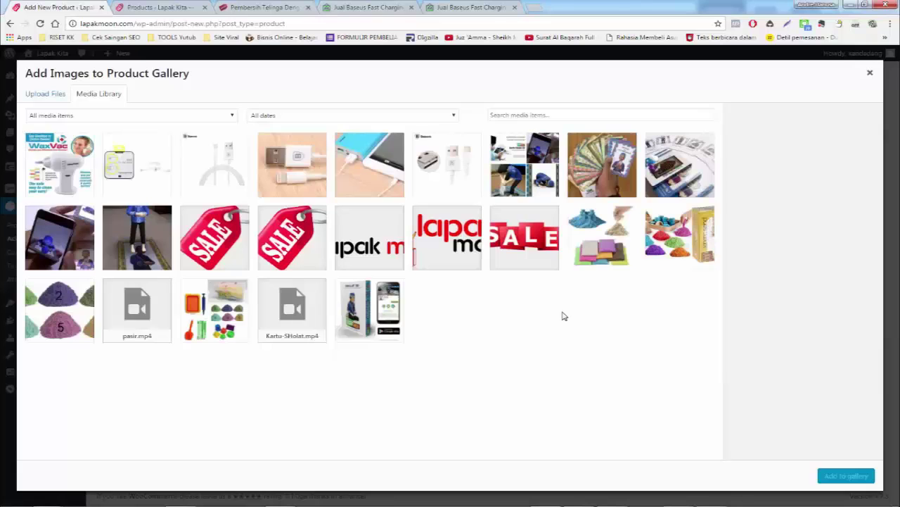
left_click(46, 99)
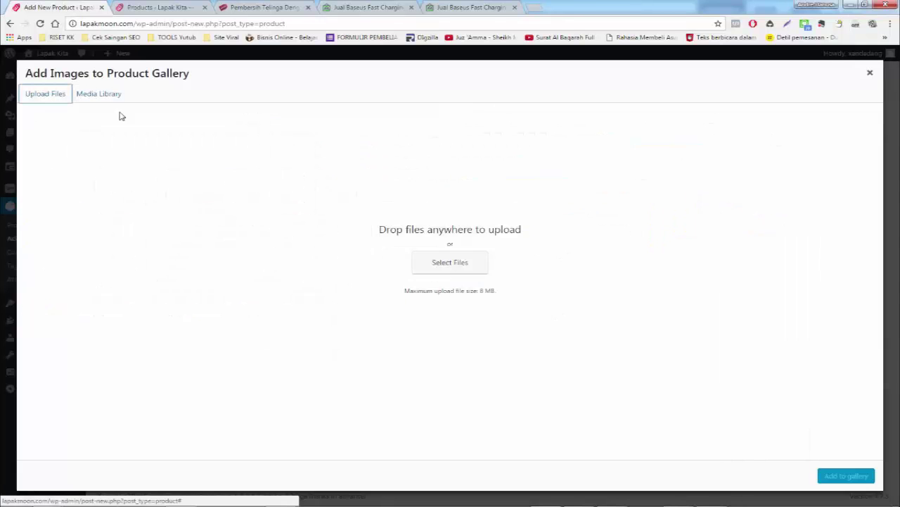
left_click(450, 263)
left_click(183, 77)
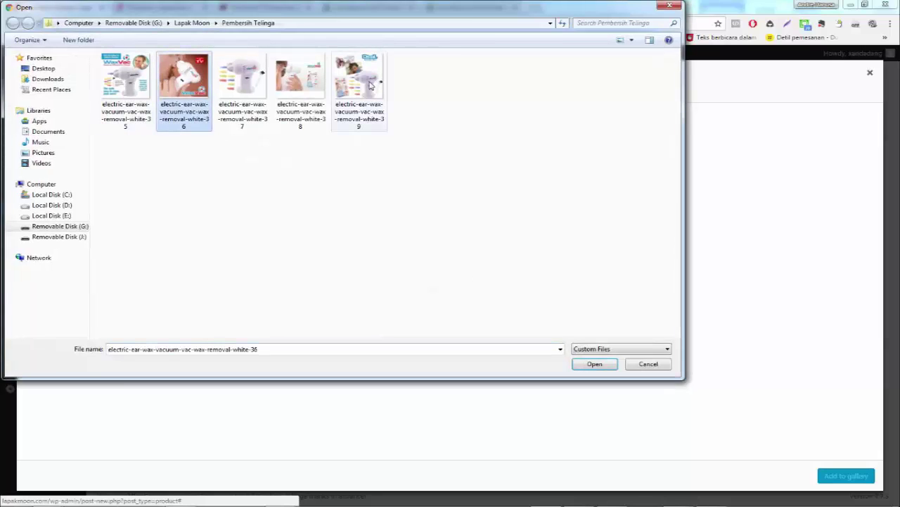
left_click(319, 91, "shift")
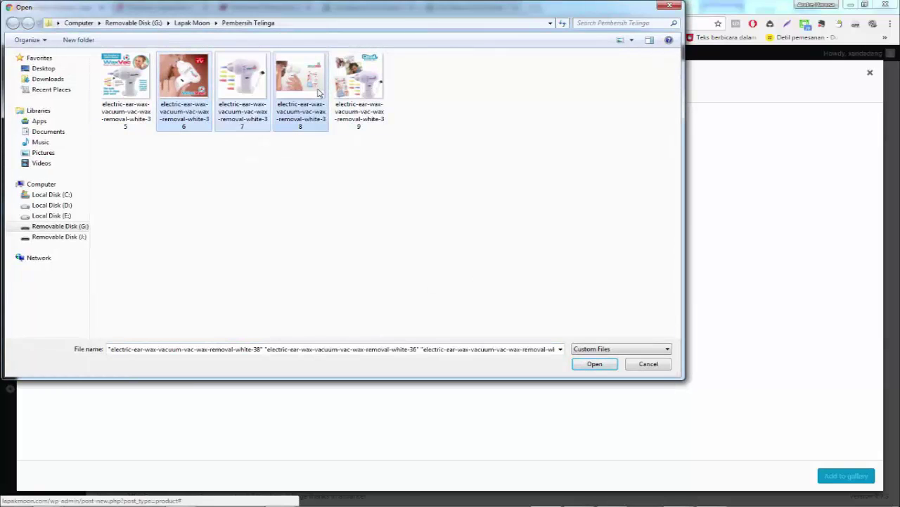
left_click(249, 91, "ctrl")
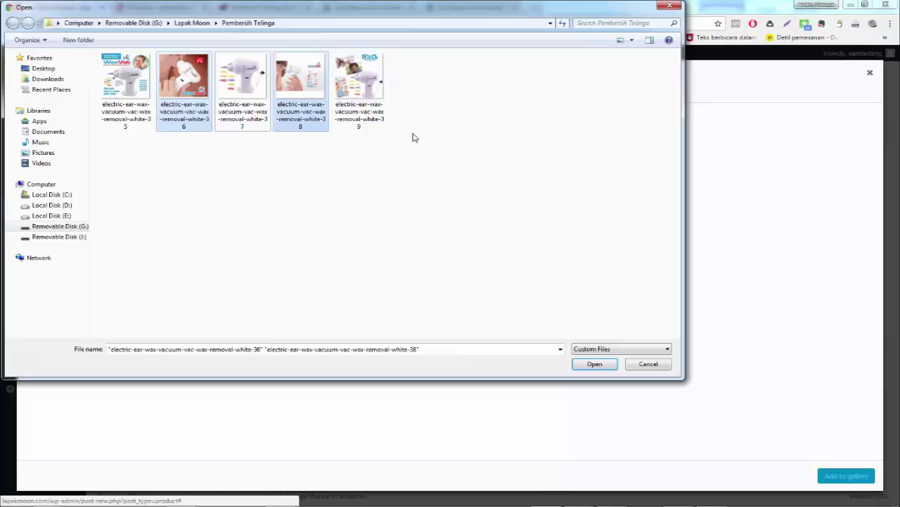
left_click(359, 81, "ctrl")
left_click(591, 364)
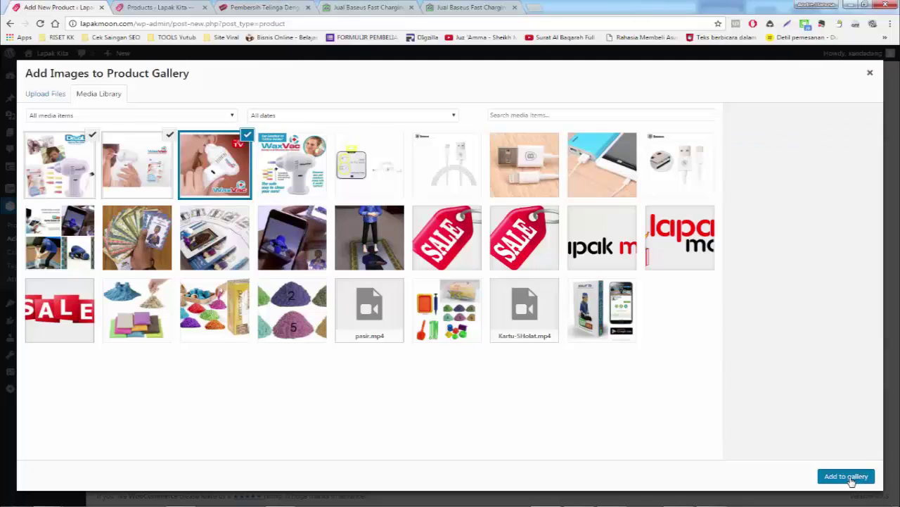
left_click(852, 481)
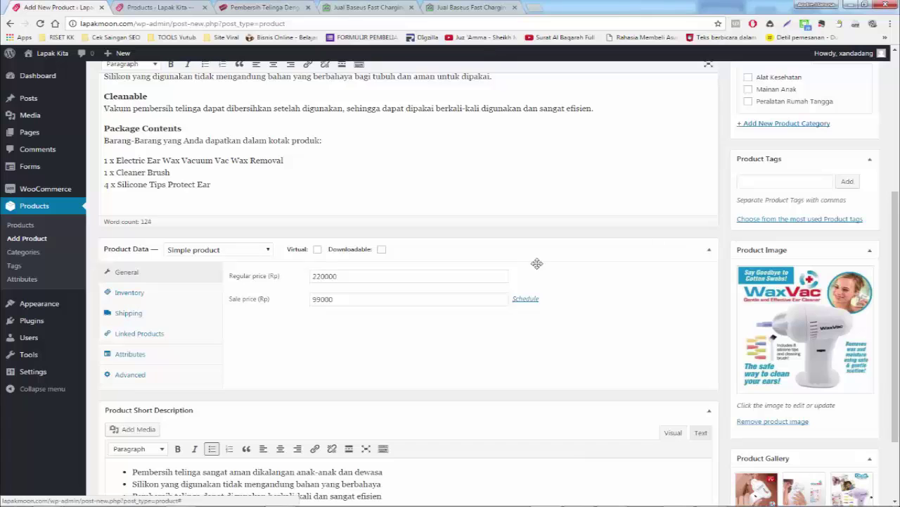
- Publish the ear cleaner product and close the browser tab holding the products list
scroll(548, 274, "up", 4)
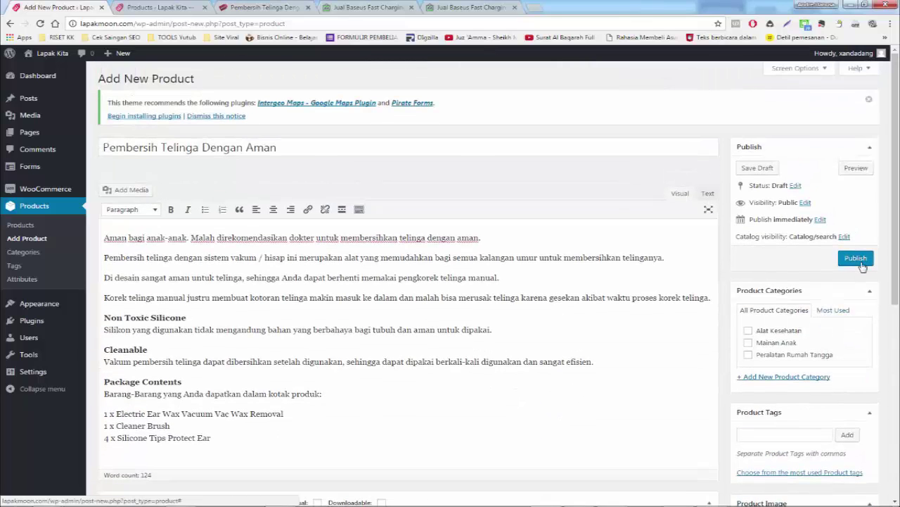
left_click(861, 264)
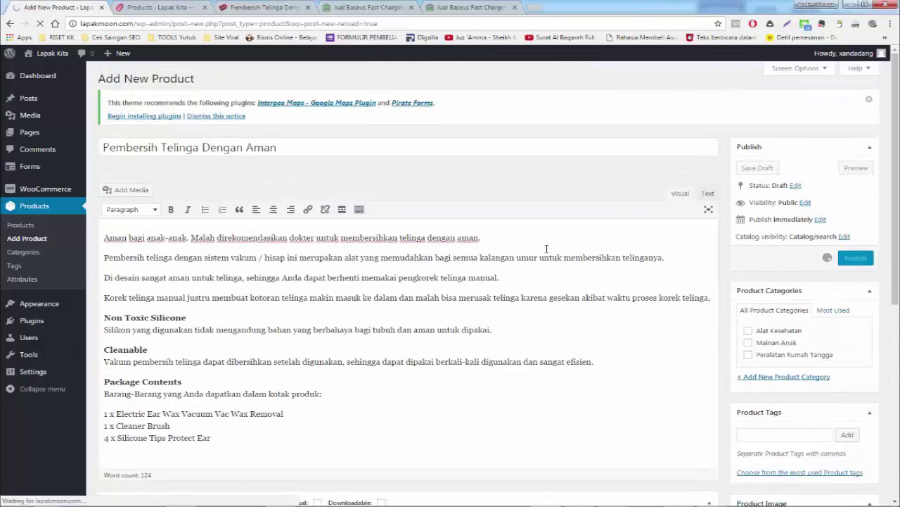
left_click(186, 7)
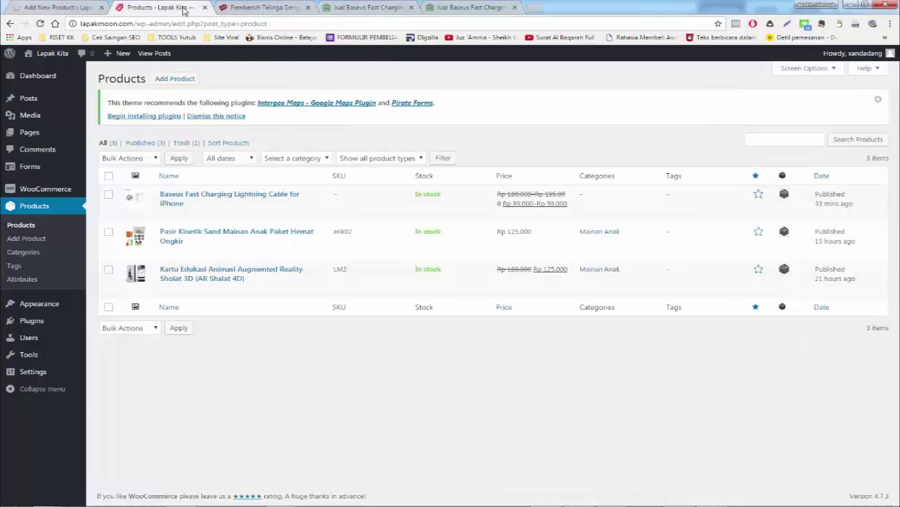
left_click(204, 8)
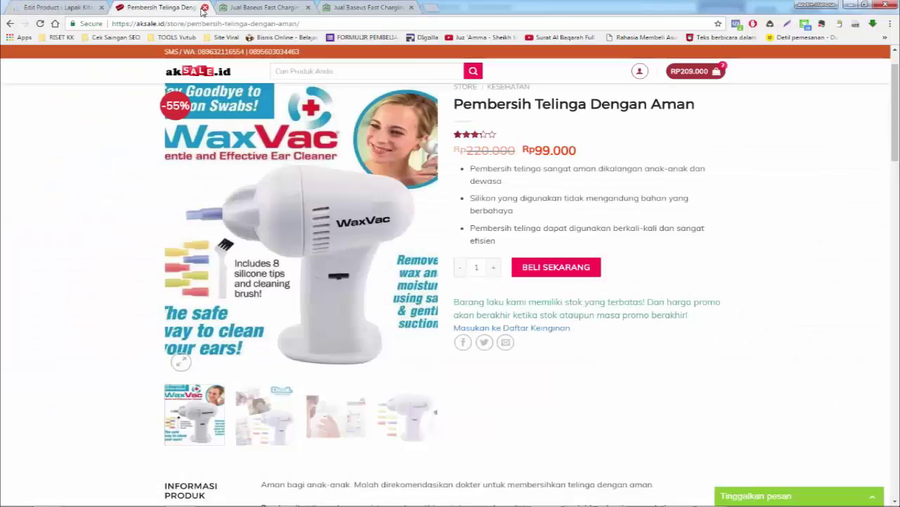
- Open the published product's lapakmoon.com page in a new browser tab and bring it to the front
left_click(68, 7)
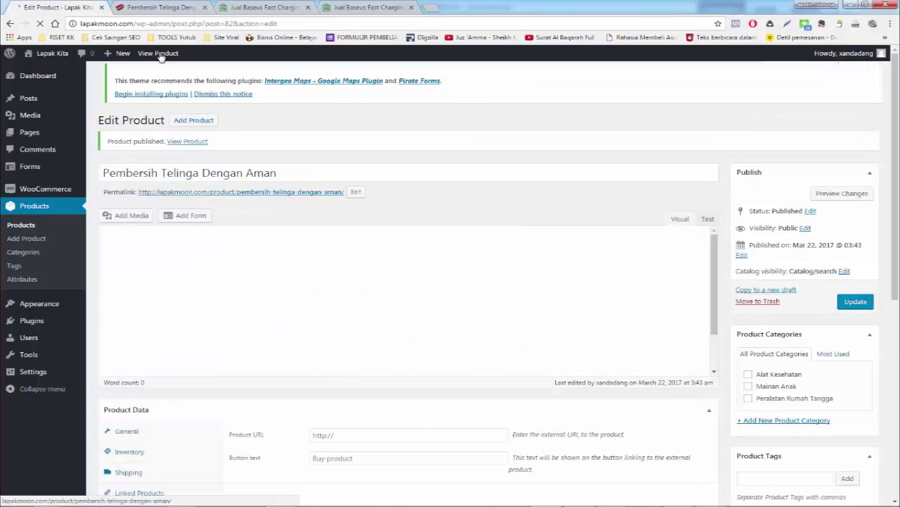
right_click(172, 59)
left_click(204, 63)
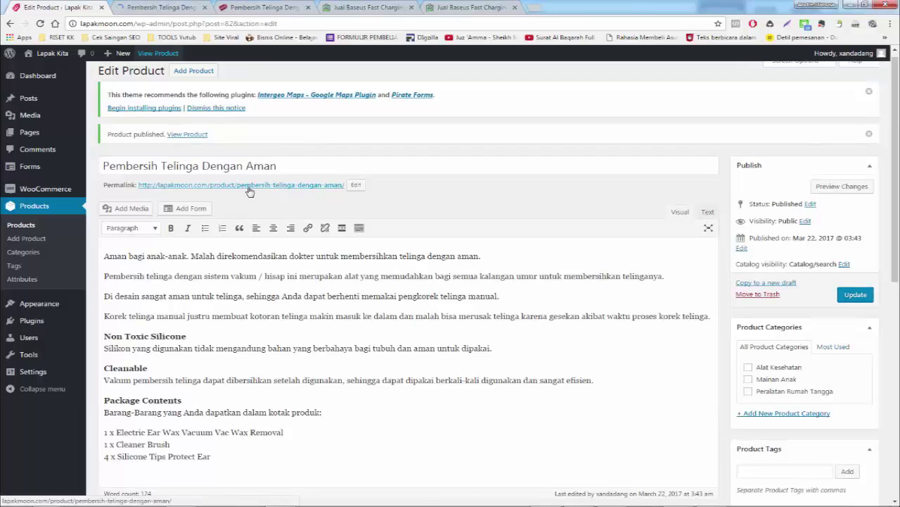
left_click(281, 7)
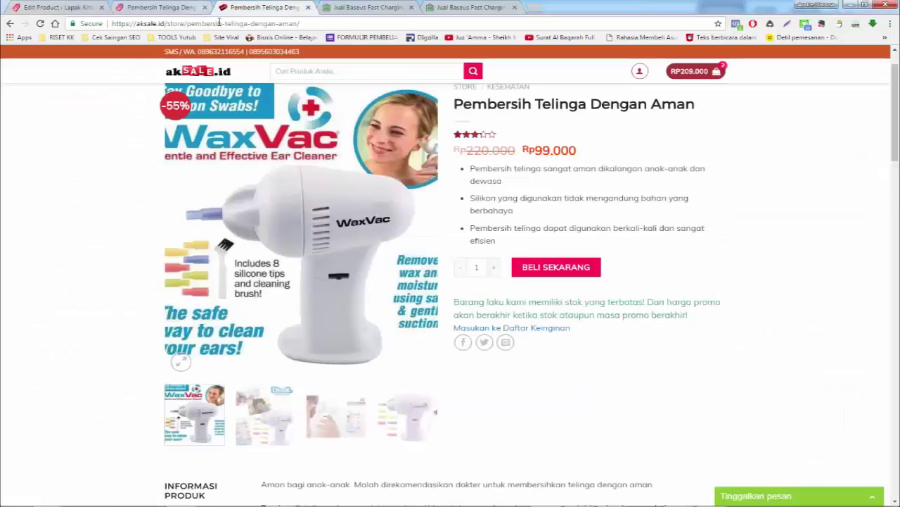
left_click(150, 5)
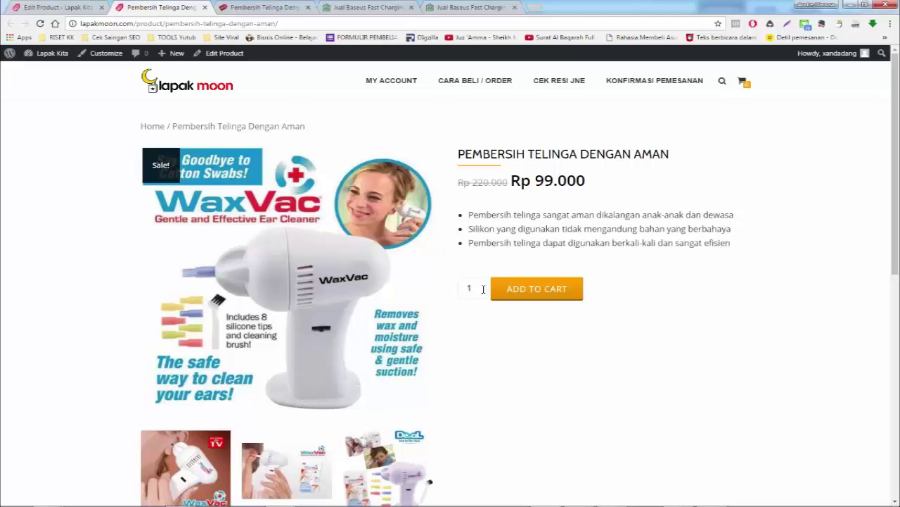
- Review the published product page, including its gallery images, description and reviews sections
scroll(410, 312, "down", 10)
scroll(412, 314, "up", 3)
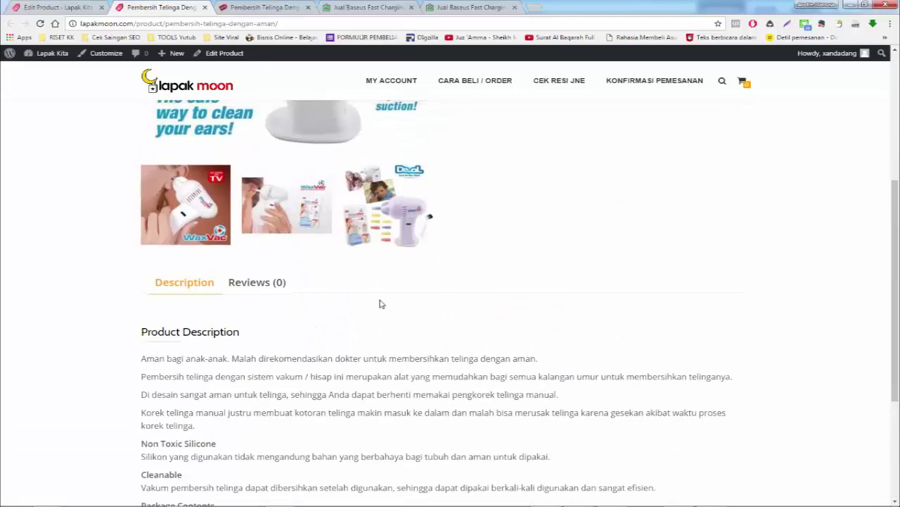
left_click(251, 289)
left_click(192, 287)
- Compare the limited-stock and promo notice below the aksale.id buy button with the same area of the lapakmoon.com product page
left_click(248, 4)
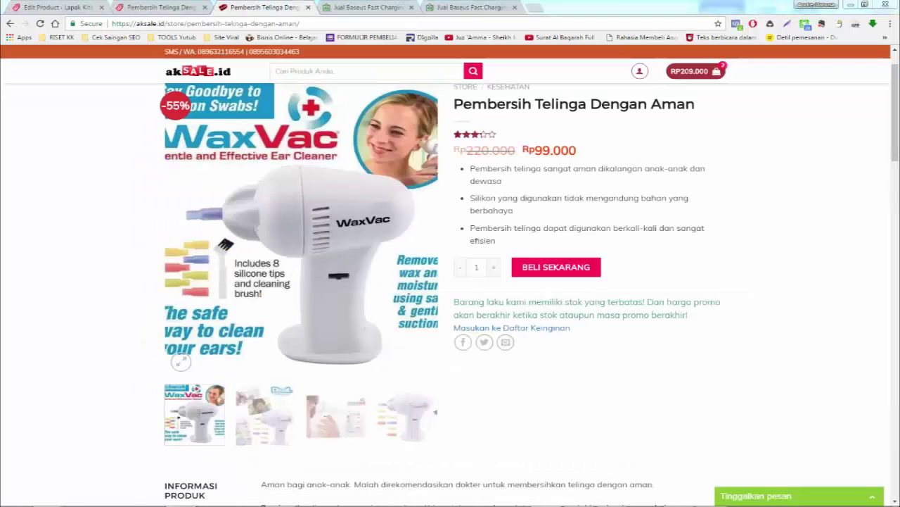
left_click(299, 247)
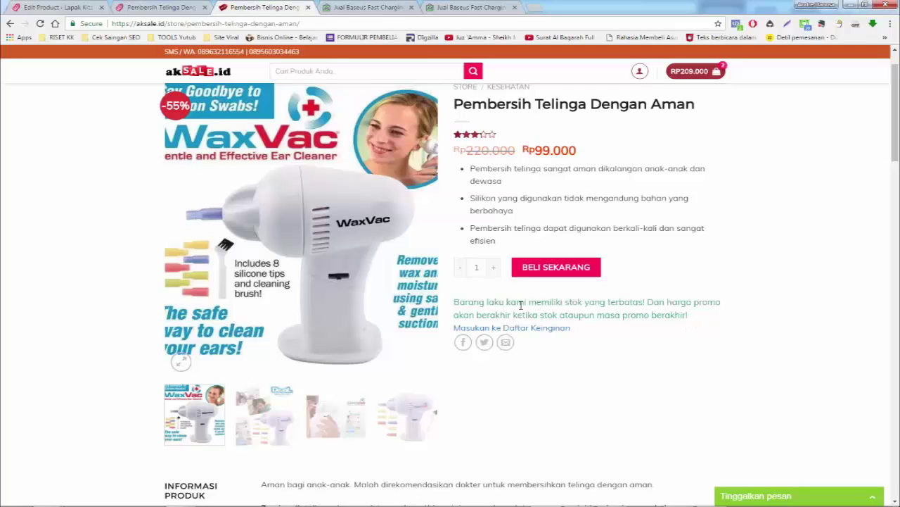
left_click_drag(688, 315, 462, 301)
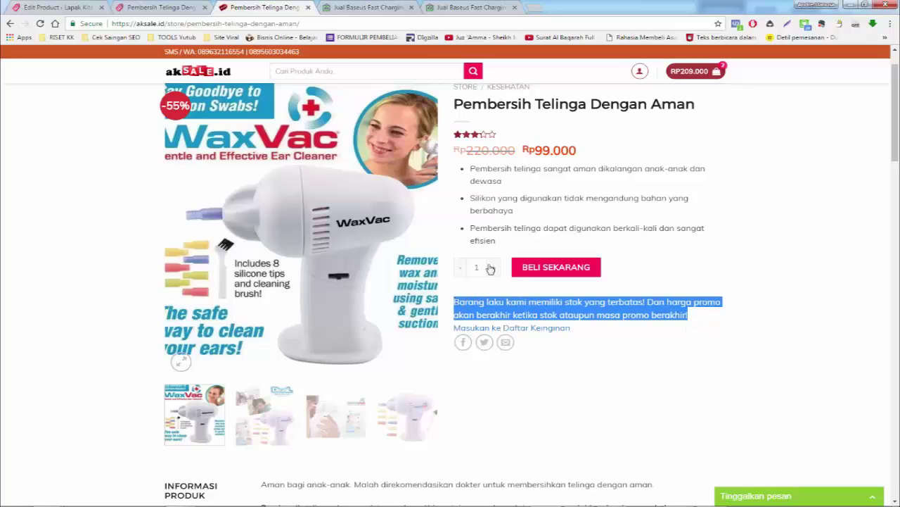
left_click(156, 8)
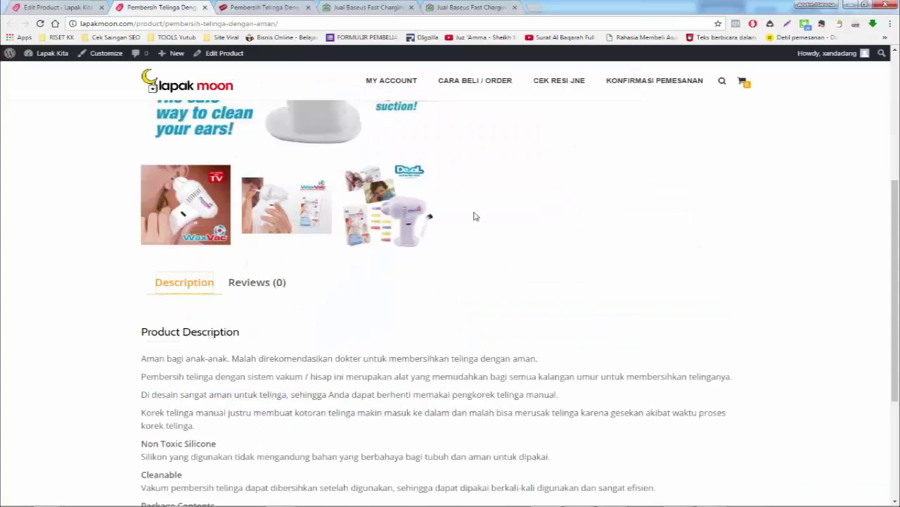
scroll(476, 216, "up", 3)
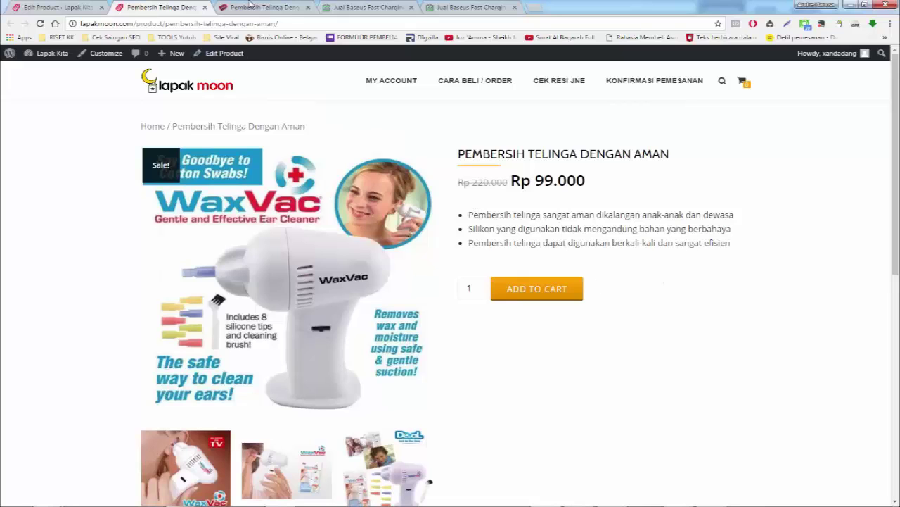
left_click(250, 6)
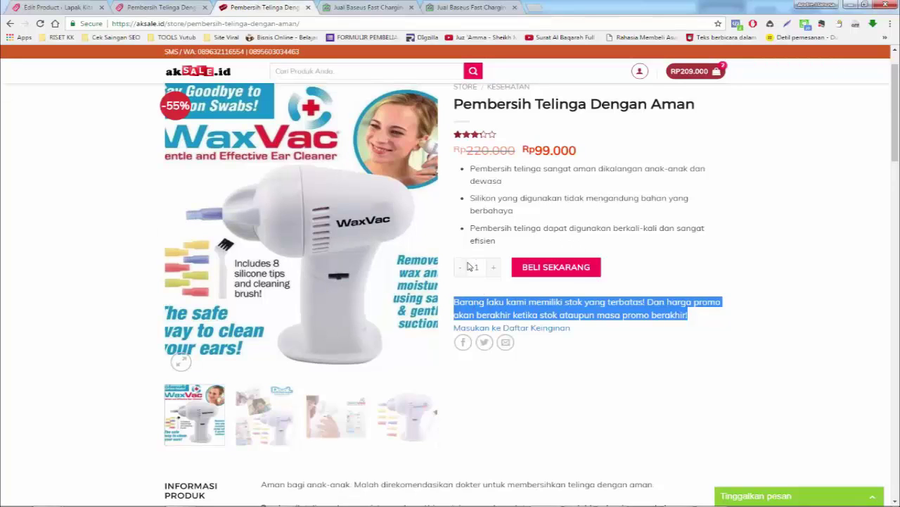
- Add "Barang laku kami memiliki stok yang terbatas! Dan harga promo akan berakhir ketika stok ataupun masa promo berakhir!" below the product short description's bullets
left_click(167, 6)
left_click(57, 7)
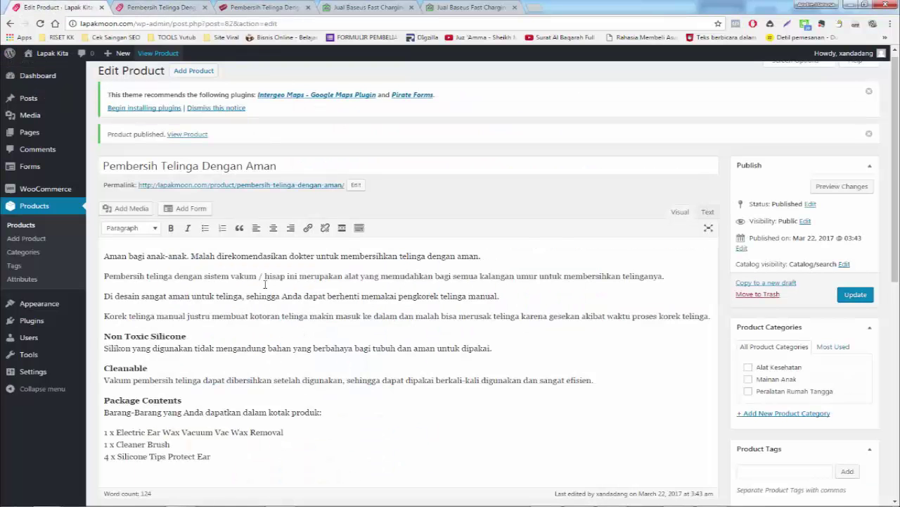
scroll(268, 296, "down", 8)
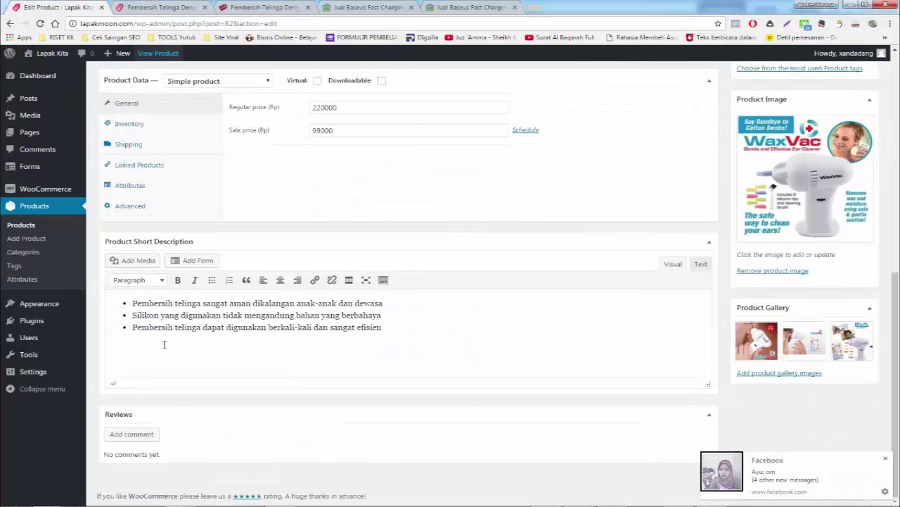
left_click(164, 344)
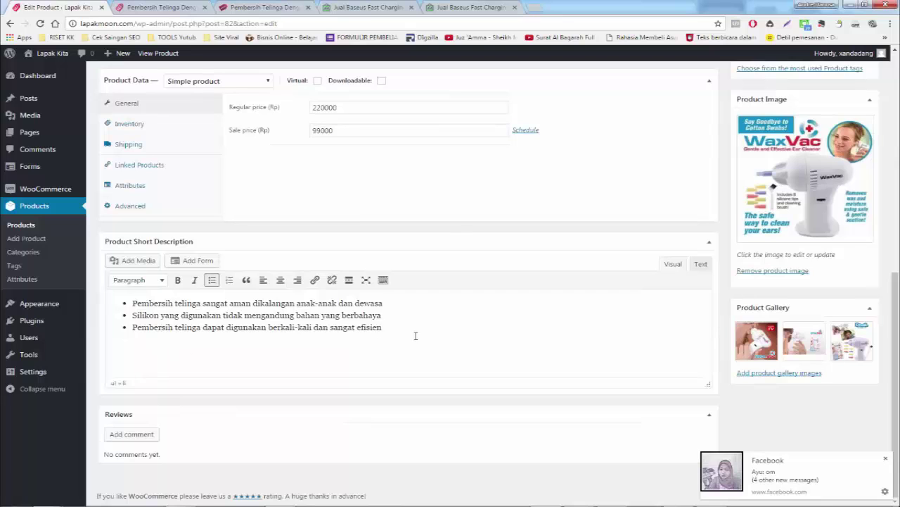
key("Return")
type("Barang laku kami memiliki stok yang terbatas! Dan harga promo akan berakhir ketika stok ataupun masa promo berakhir!")
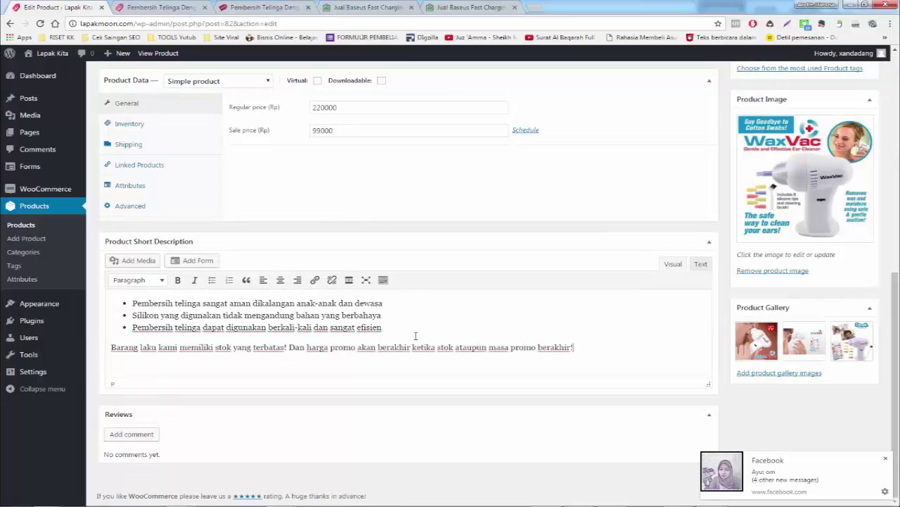
- Make the limited-stock and promo notice in the short description bold and update the product
left_click_drag(576, 347, 96, 343)
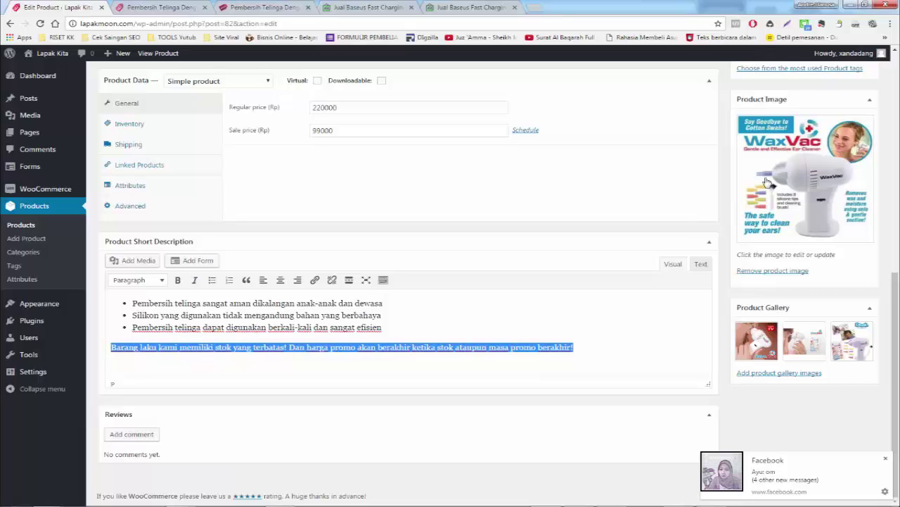
left_click(179, 280)
scroll(798, 135, "up", 3)
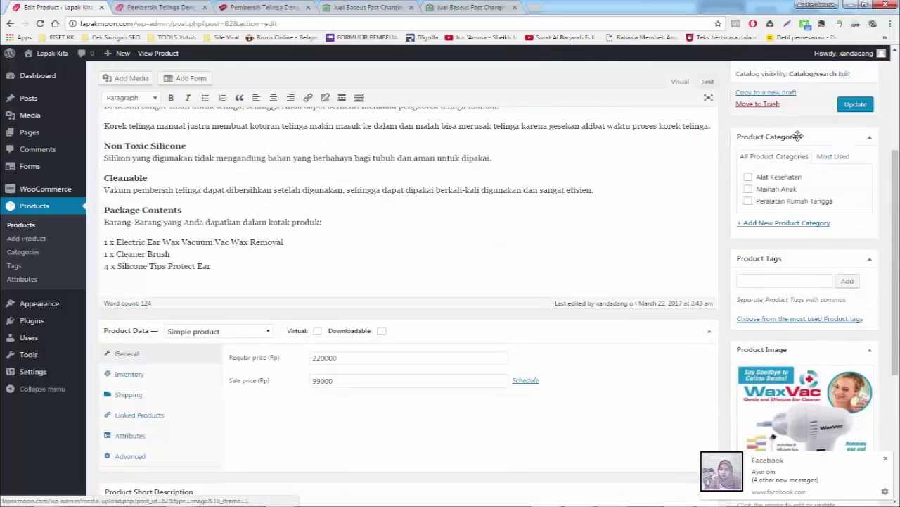
scroll(799, 135, "up", 2)
left_click(855, 254)
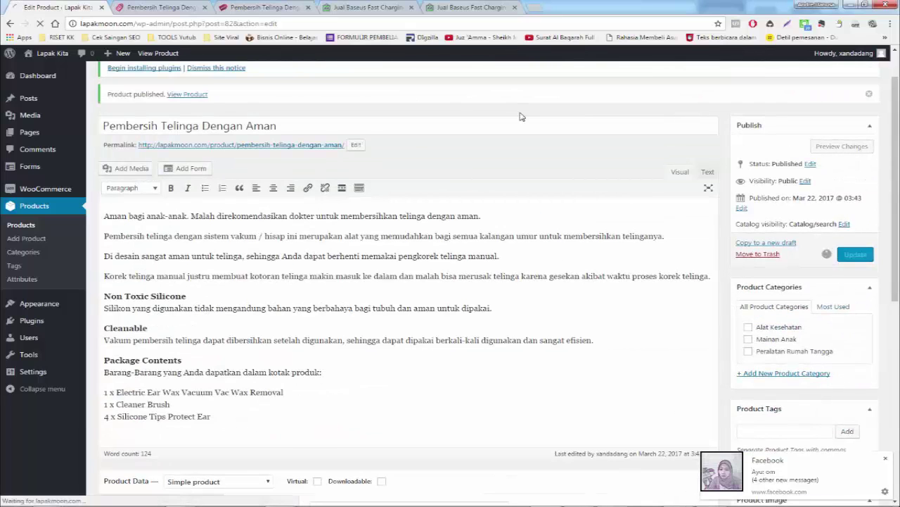
- Reload the lapakmoon.com product page to check the stock and promo notice under the bullet list
left_click(250, 6)
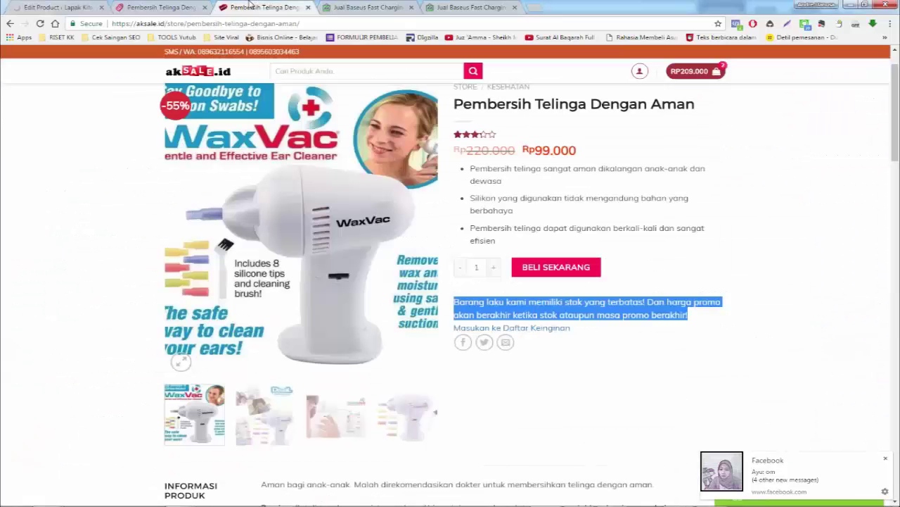
left_click(196, 6)
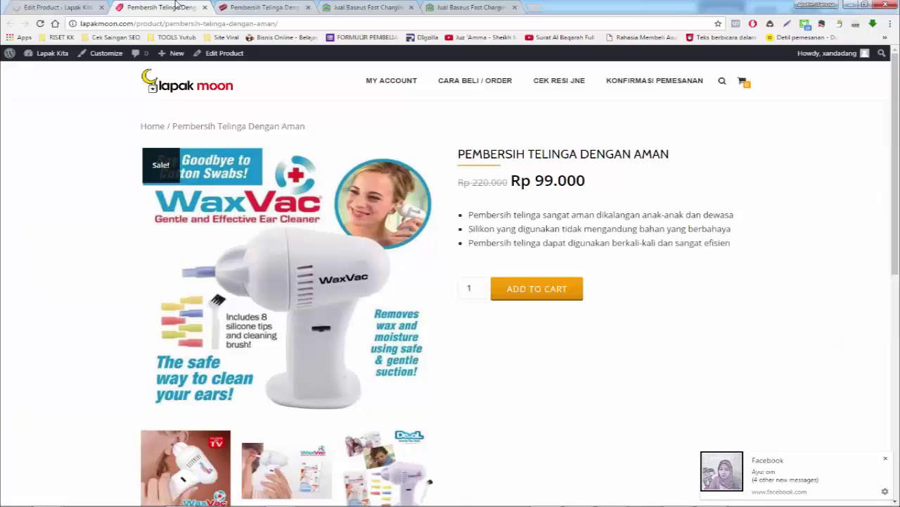
left_click(41, 24)
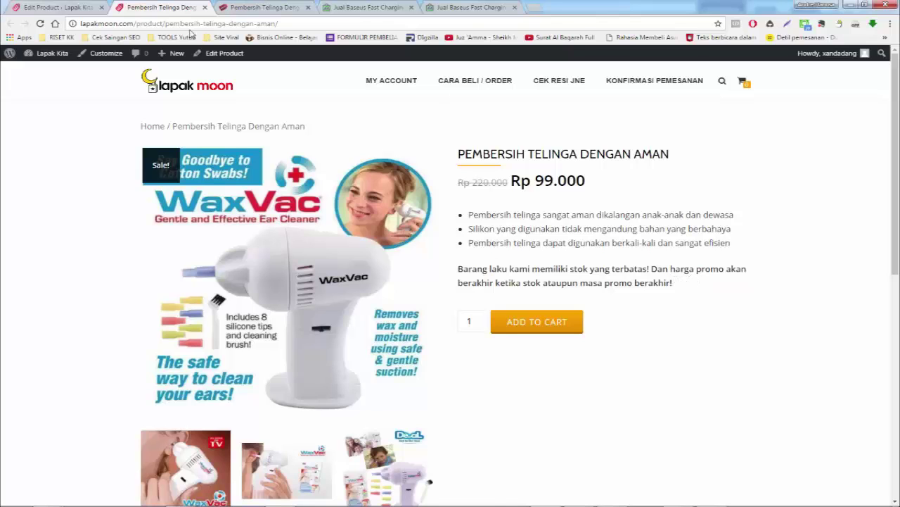
- Compare the price area and the sale badge on the product image between the aksale.id and lapakmoon.com pages
left_click(284, 7)
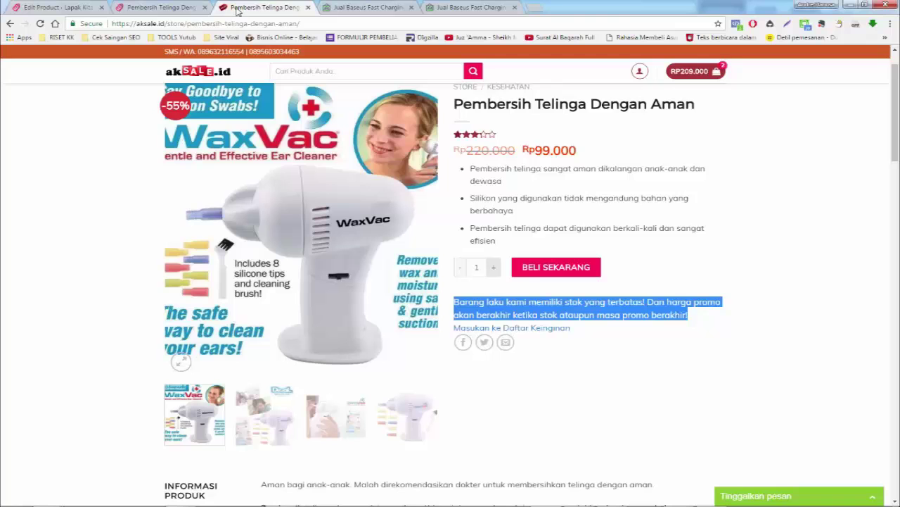
left_click(182, 7)
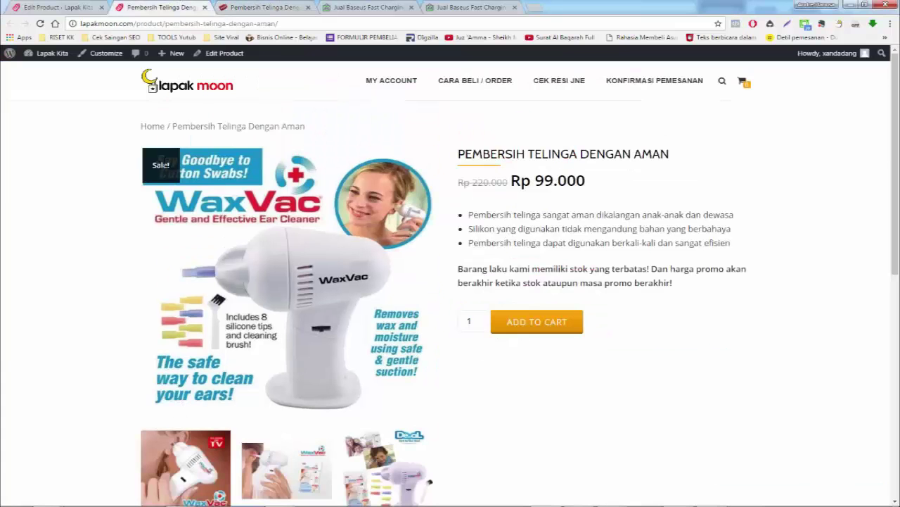
left_click(254, 8)
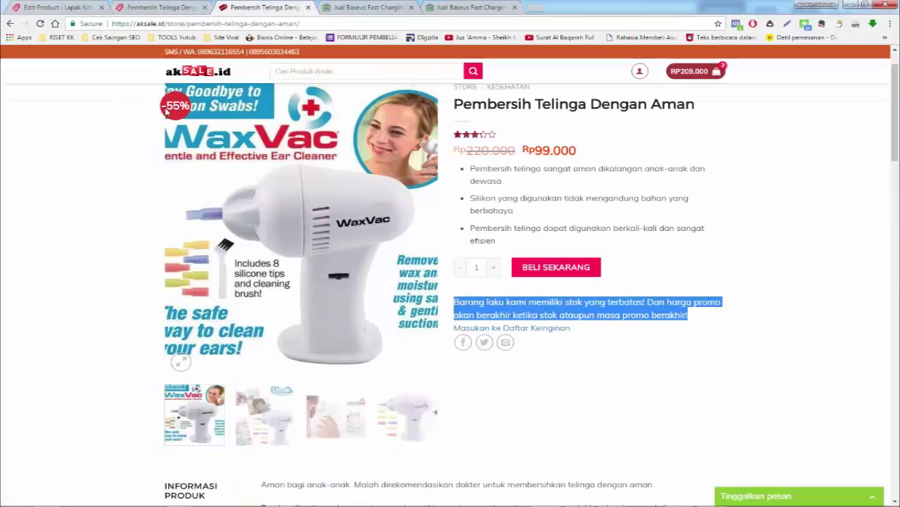
left_click(171, 7)
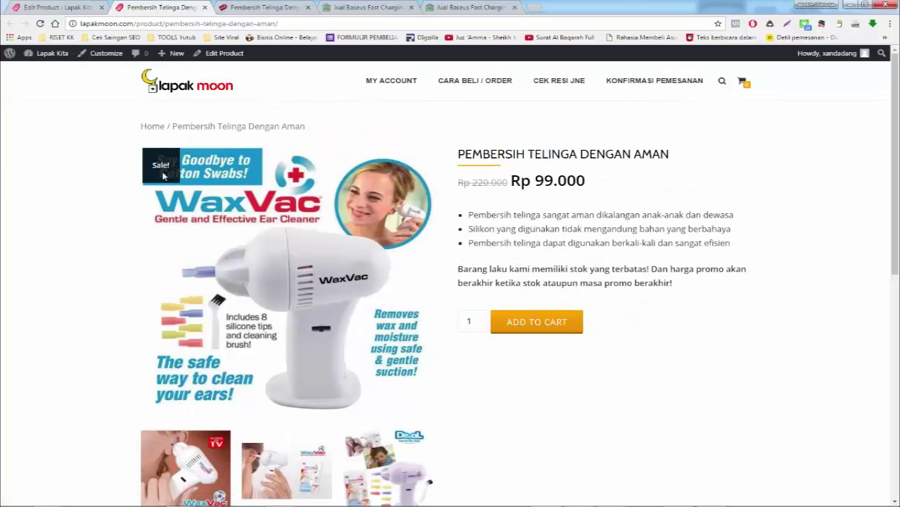
left_click(278, 7)
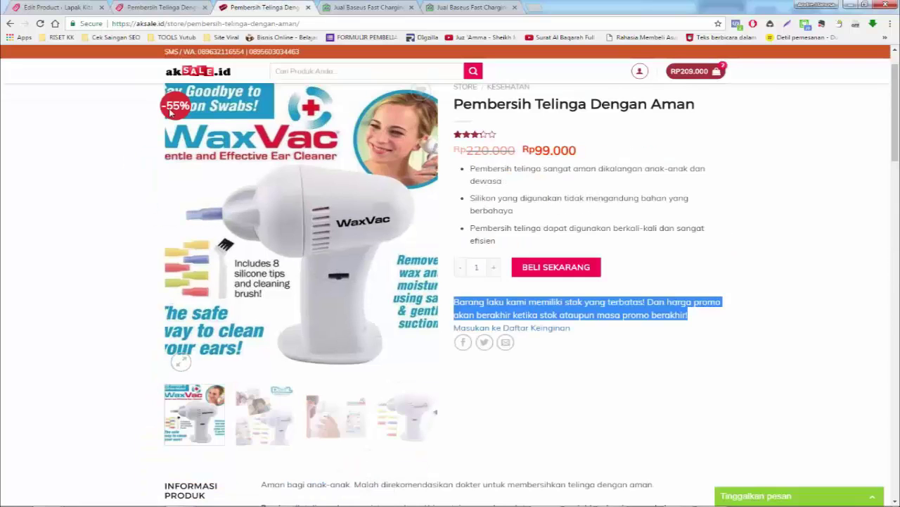
left_click(182, 8)
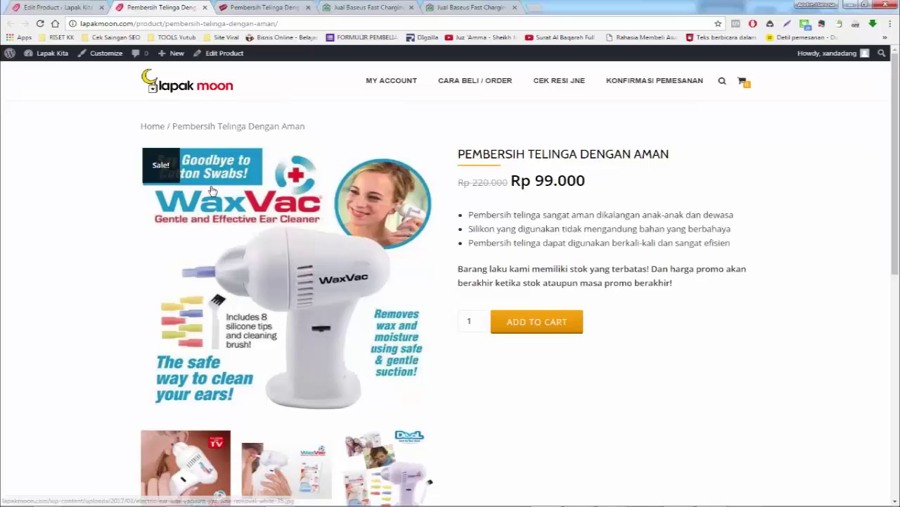
- Compare the description, additional information and review sections of the lapakmoon.com page with those on aksale.id
scroll(379, 246, "down", 2)
scroll(378, 246, "down", 5)
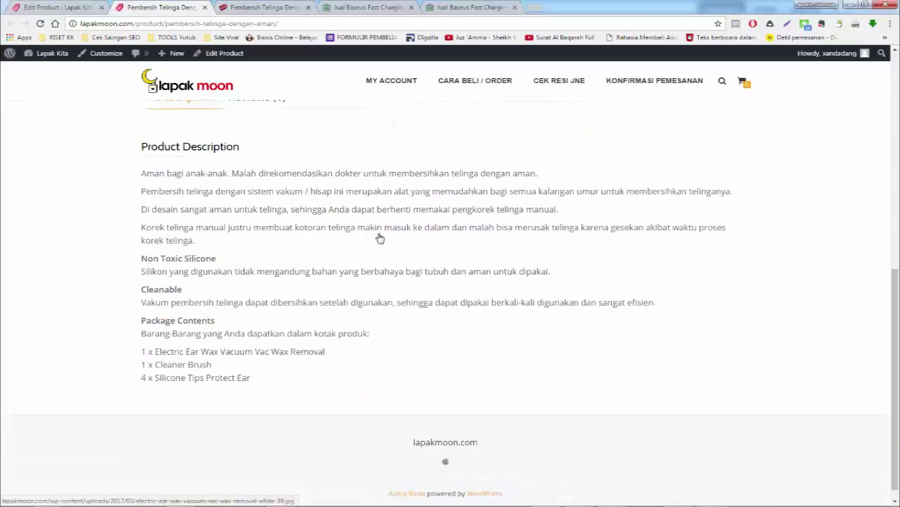
scroll(380, 227, "up", 3)
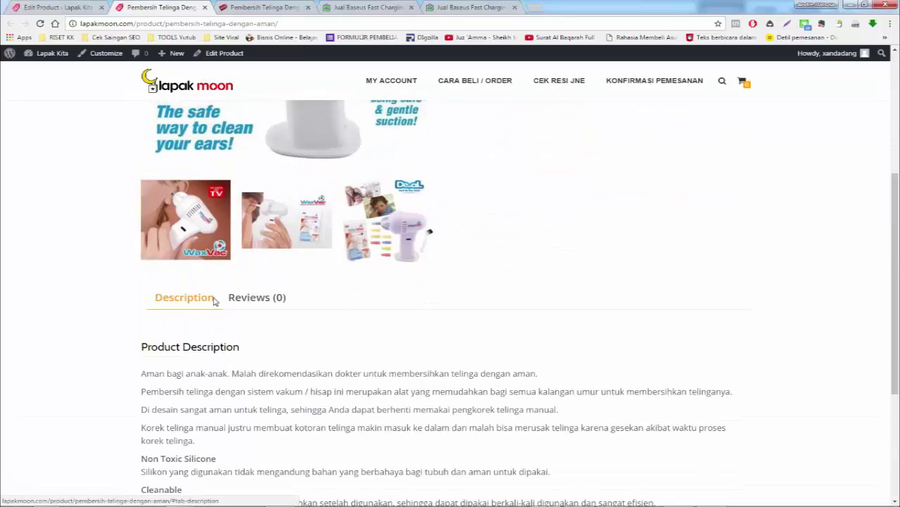
scroll(312, 205, "up", 2)
key("ctrl+Tab")
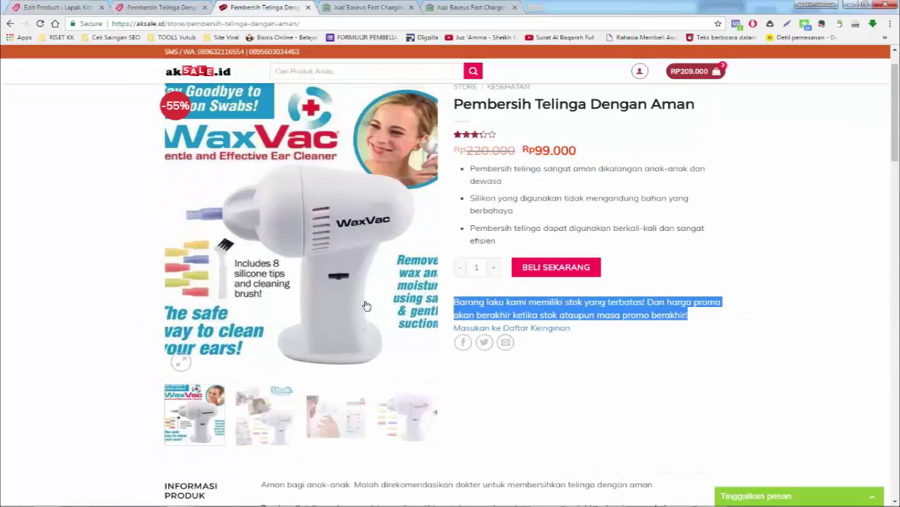
scroll(412, 310, "down", 3)
scroll(413, 310, "down", 4)
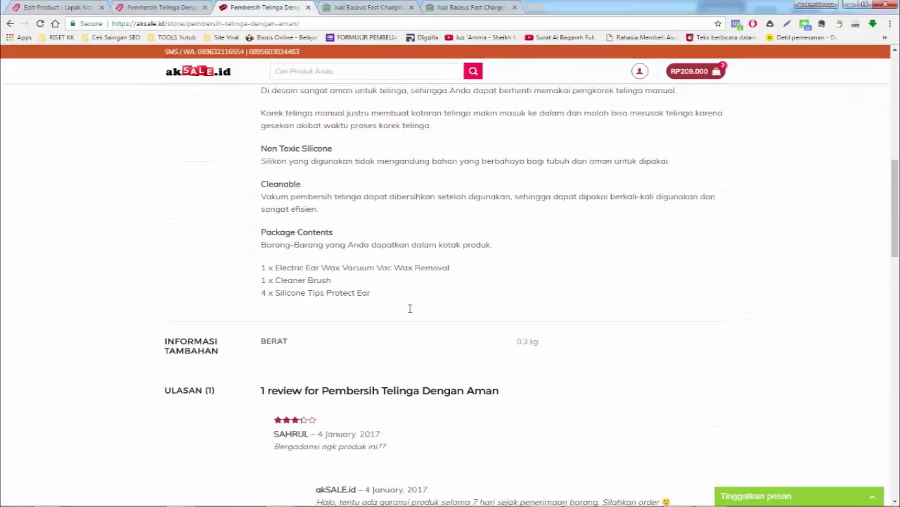
- Set the ear cleaner's shipping weight to 300 g in the product data and update the product
left_click(52, 6)
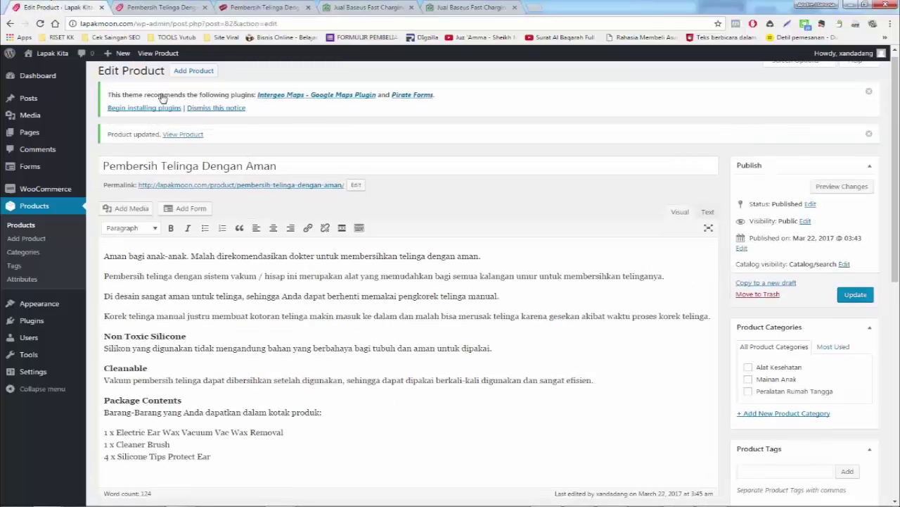
scroll(211, 282, "down", 7)
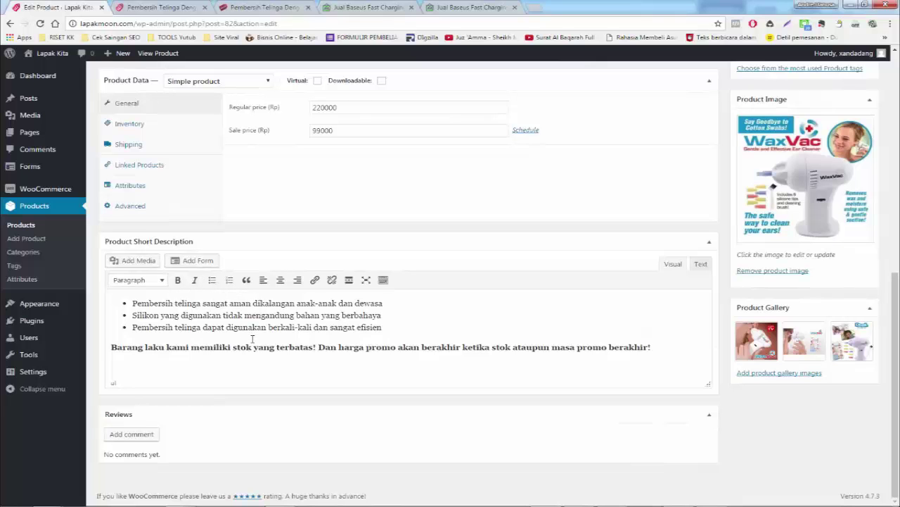
scroll(257, 286, "up", 2)
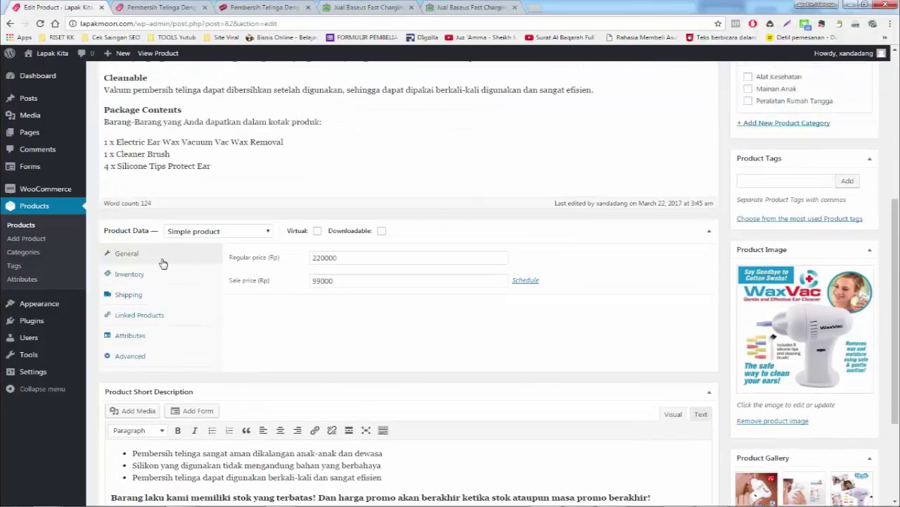
left_click(150, 294)
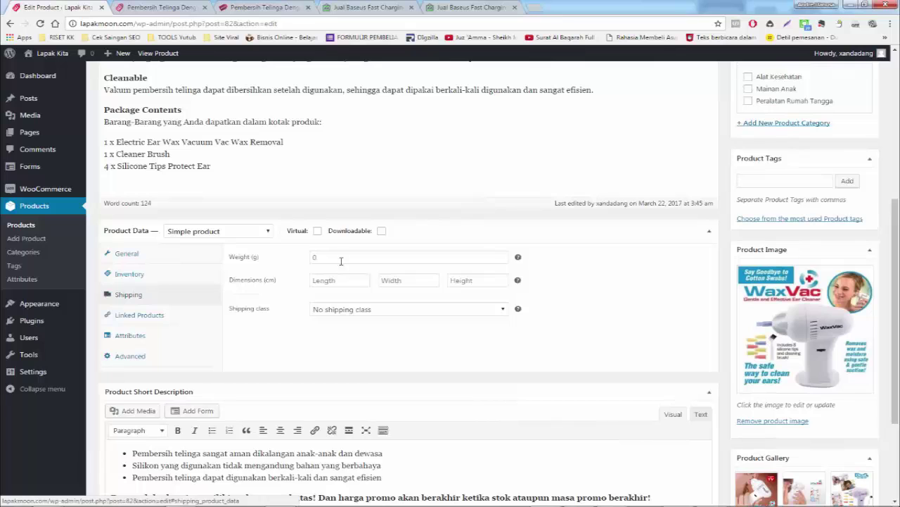
left_click(308, 258)
type("300")
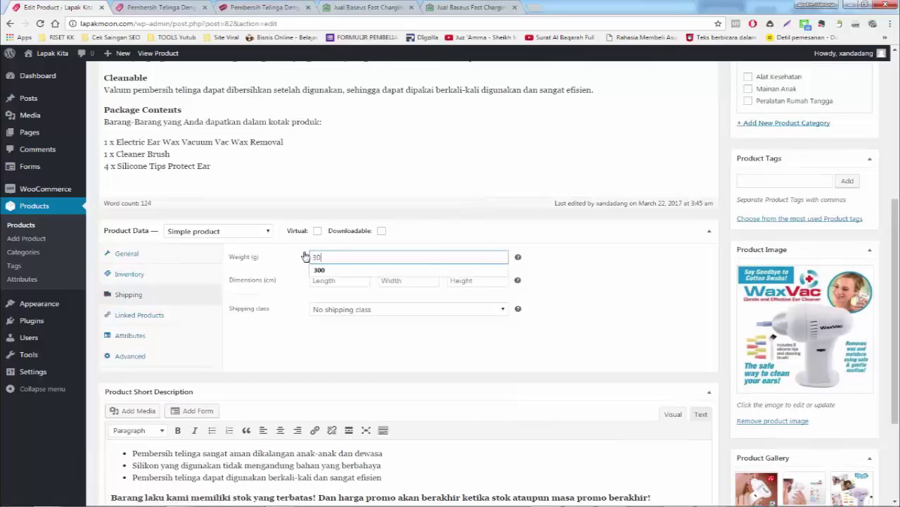
left_click(339, 275)
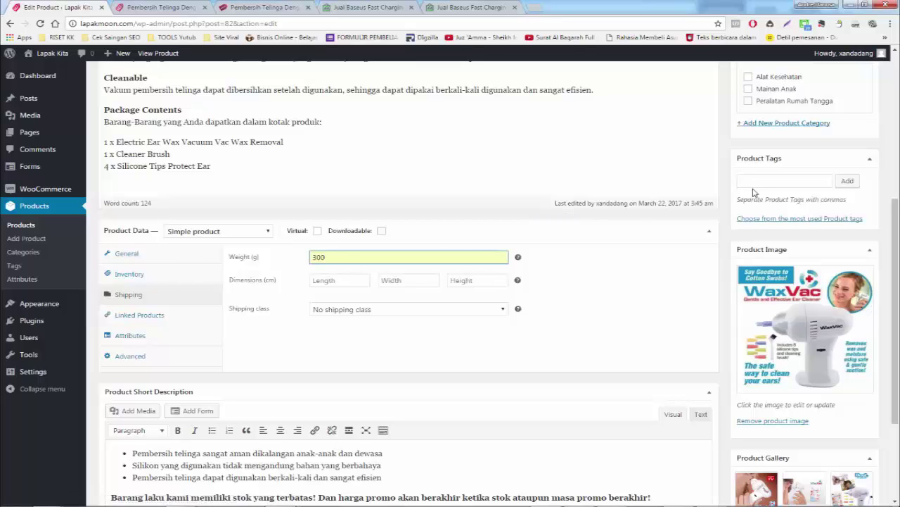
scroll(756, 194, "up", 3)
left_click(860, 204)
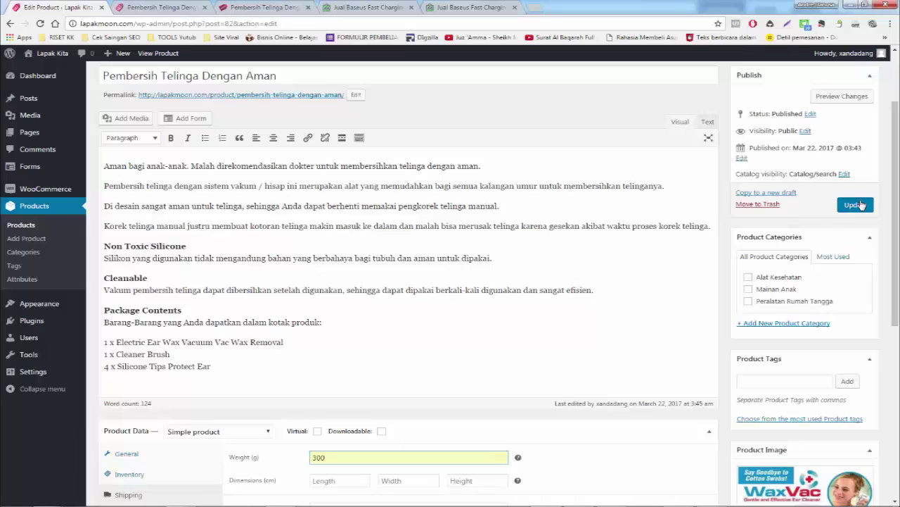
- Check the weight in the Additional Information section of the lapakmoon.com product page
left_click(169, 7)
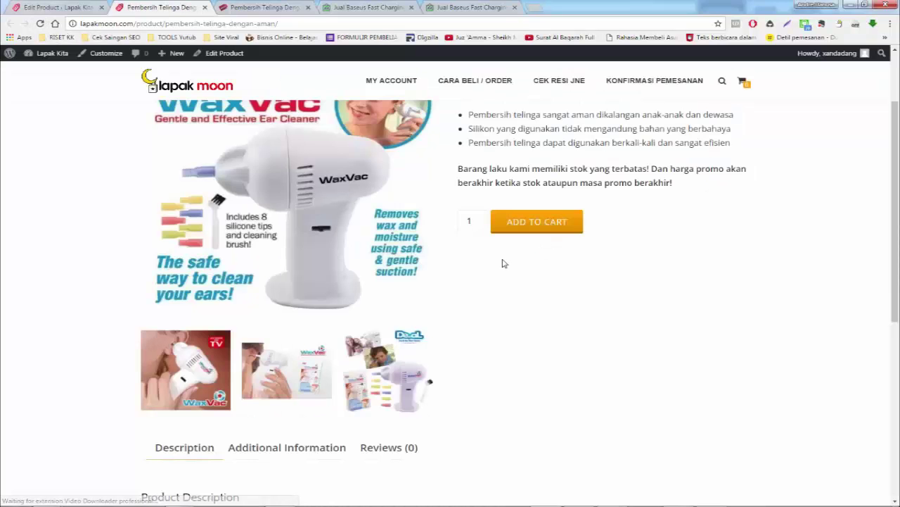
scroll(493, 261, "down", 3)
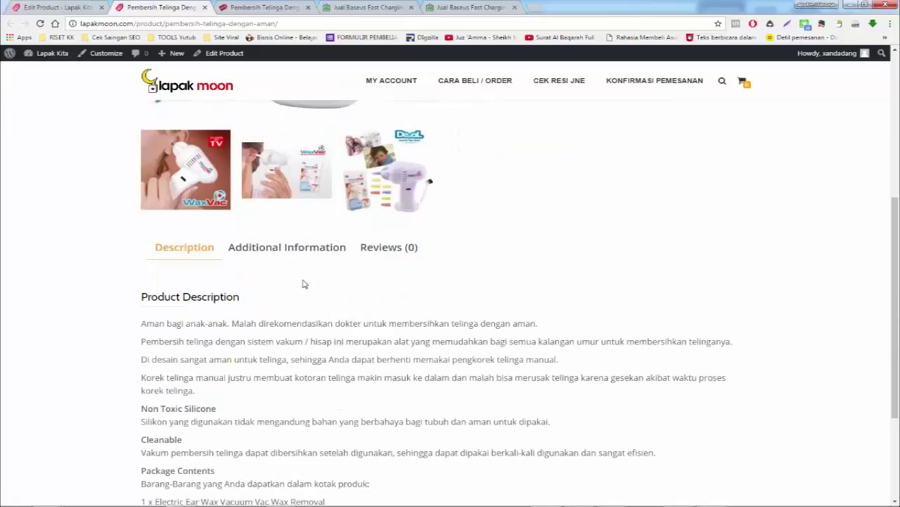
left_click(276, 251)
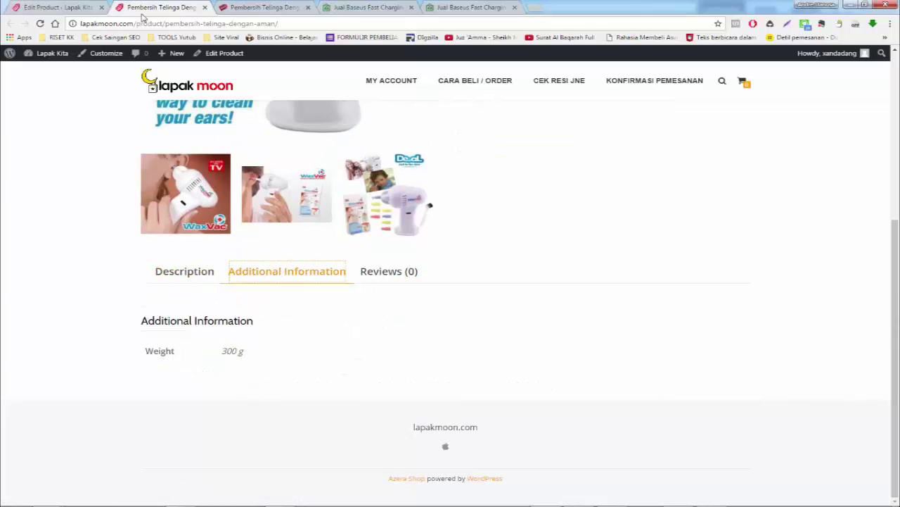
- Set the ear cleaner's SKU to JKT48 in the product data's inventory settings and update the product
left_click(67, 7)
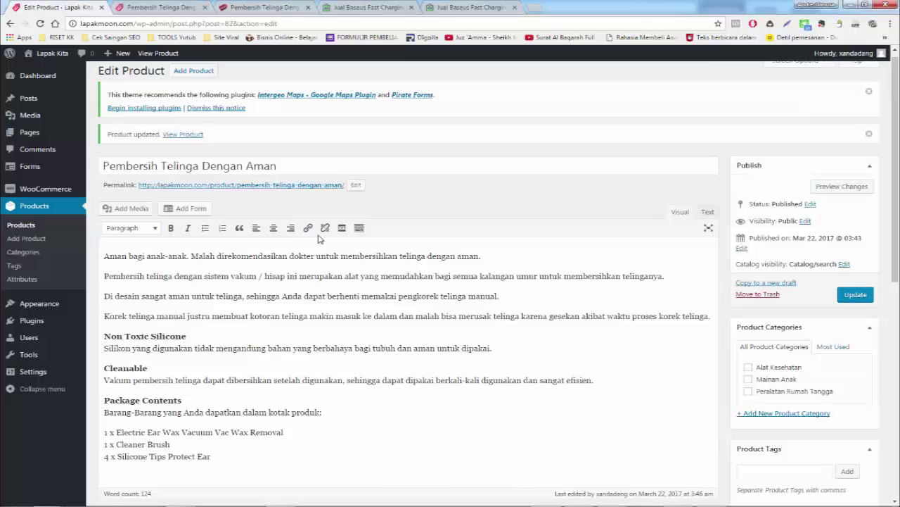
scroll(318, 238, "down", 5)
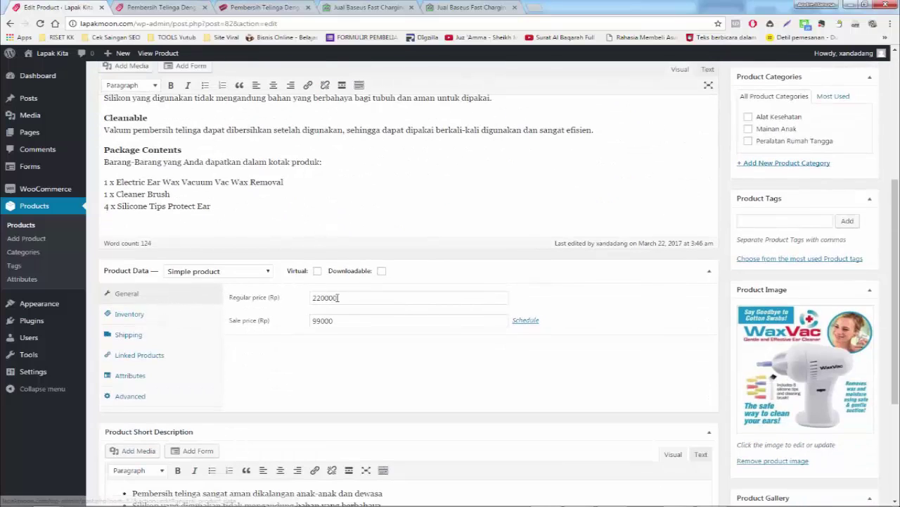
left_click(133, 316)
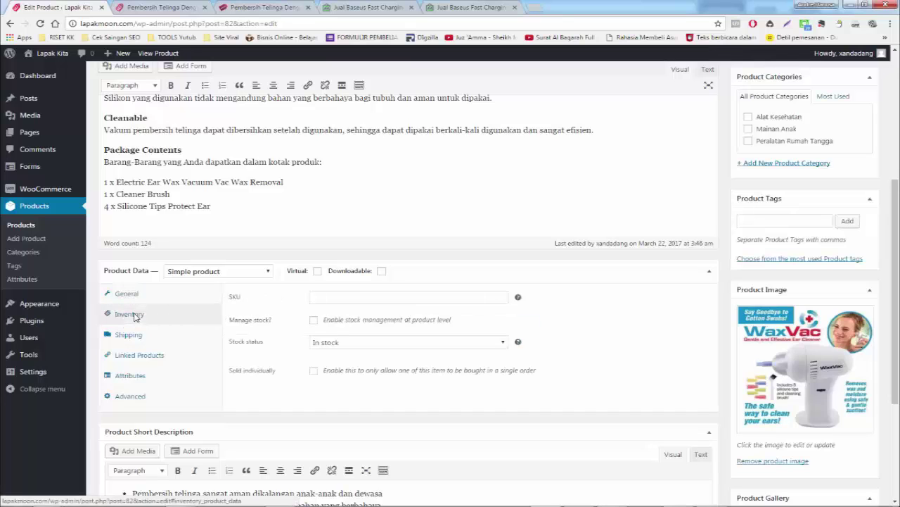
left_click(338, 297)
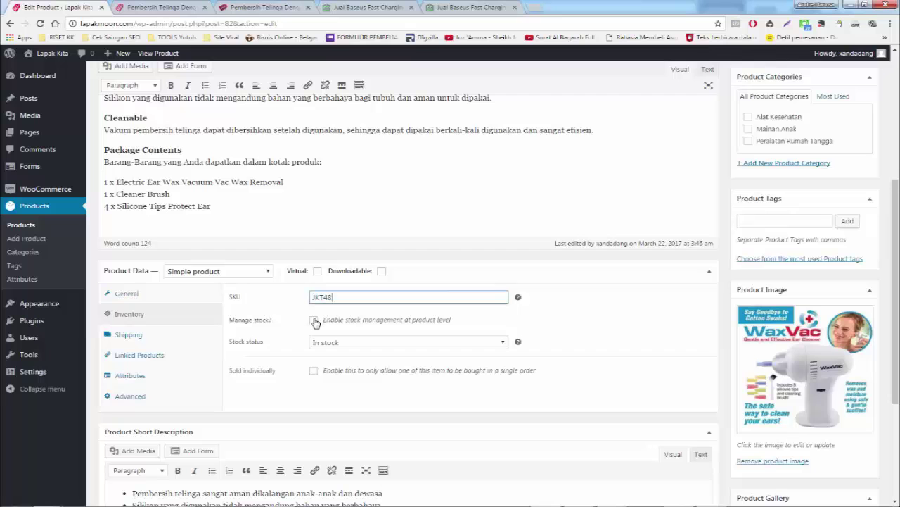
scroll(846, 176, "up", 1)
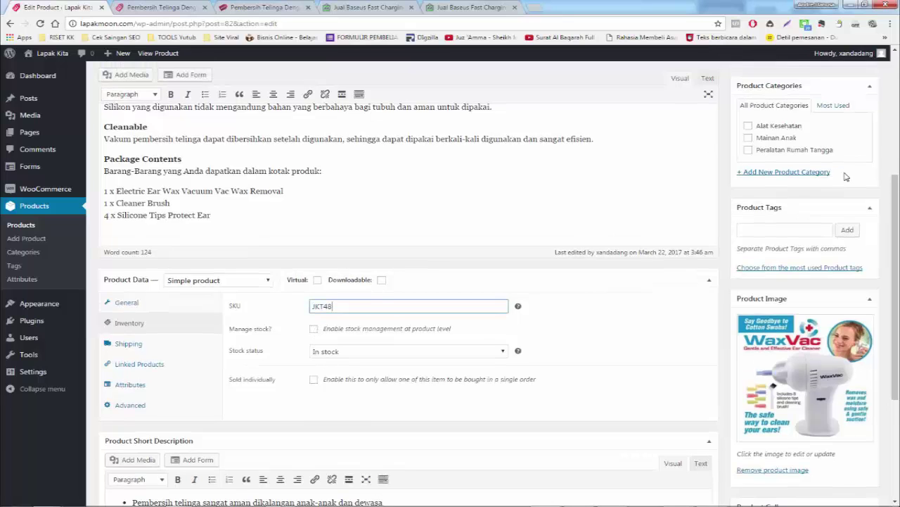
scroll(847, 177, "up", 2)
left_click(856, 195)
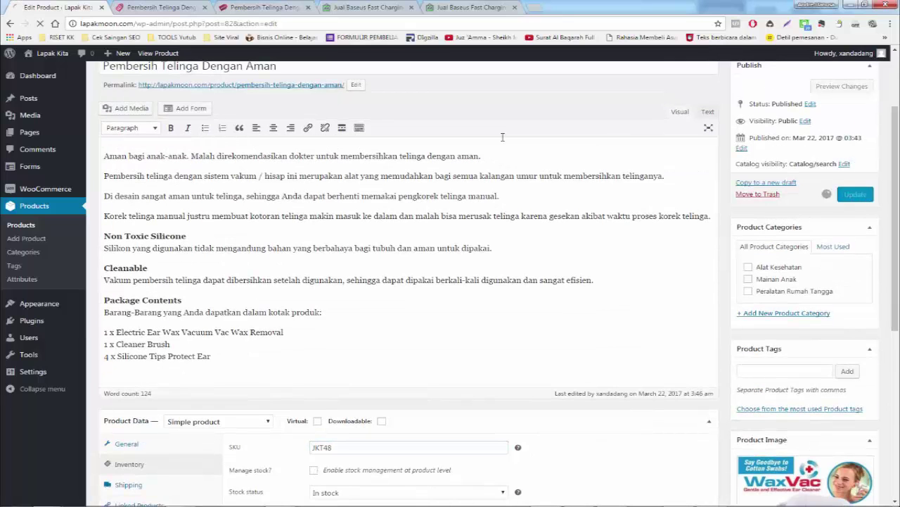
- Reload the lapakmoon.com product page and check the SKU line below the add-to-cart area
left_click(163, 6)
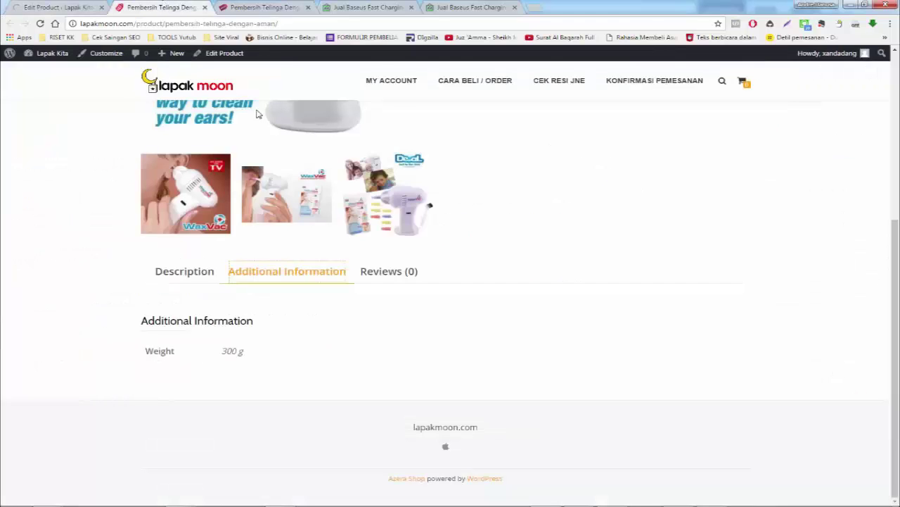
scroll(422, 221, "up", 4)
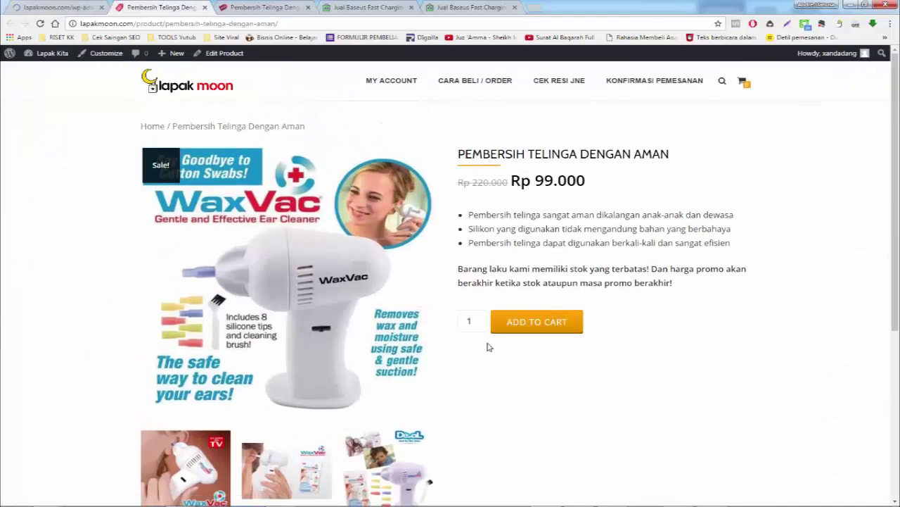
left_click(42, 24)
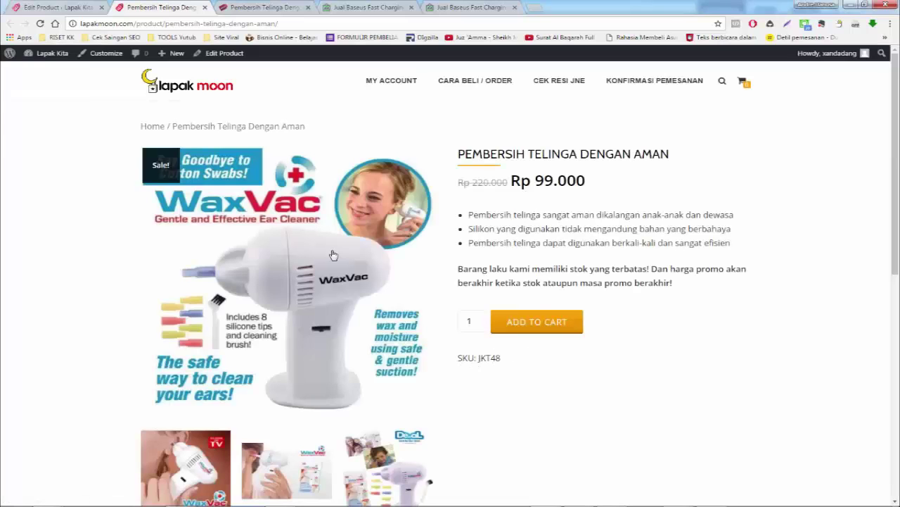
double_click(493, 362)
left_click_drag(479, 361, 462, 362)
left_click(458, 362)
double_click(492, 361)
left_click(463, 362)
left_click(459, 362)
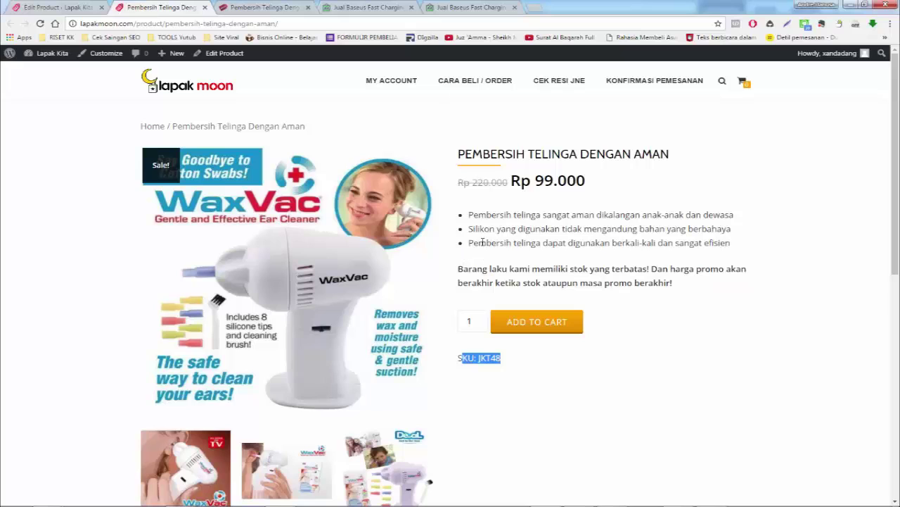
scroll(898, 175, "down", 1)
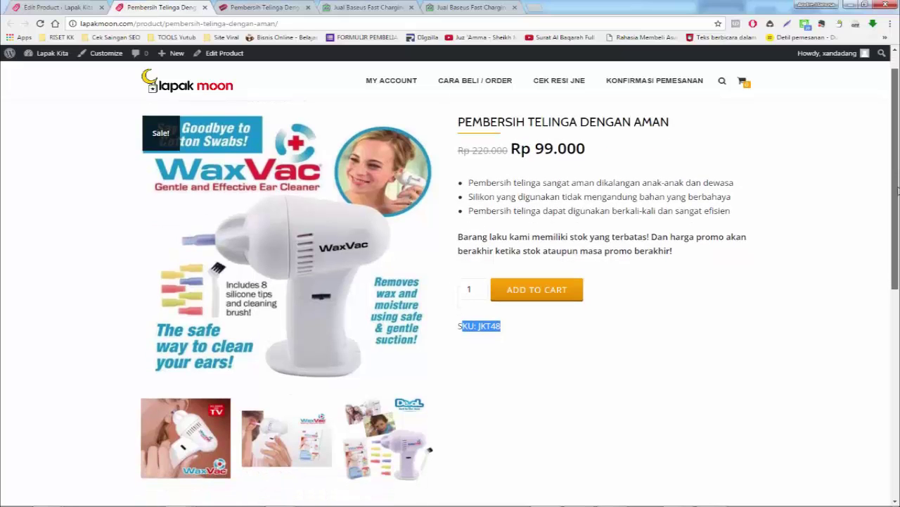
left_click(505, 330)
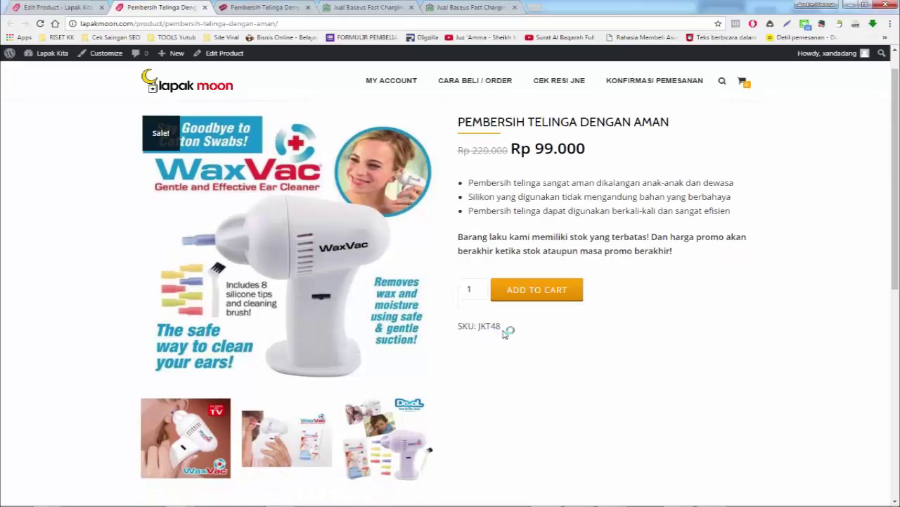
- Enable stock management at product level for the ear cleaner and set its stock quantity to 95
left_click(46, 7)
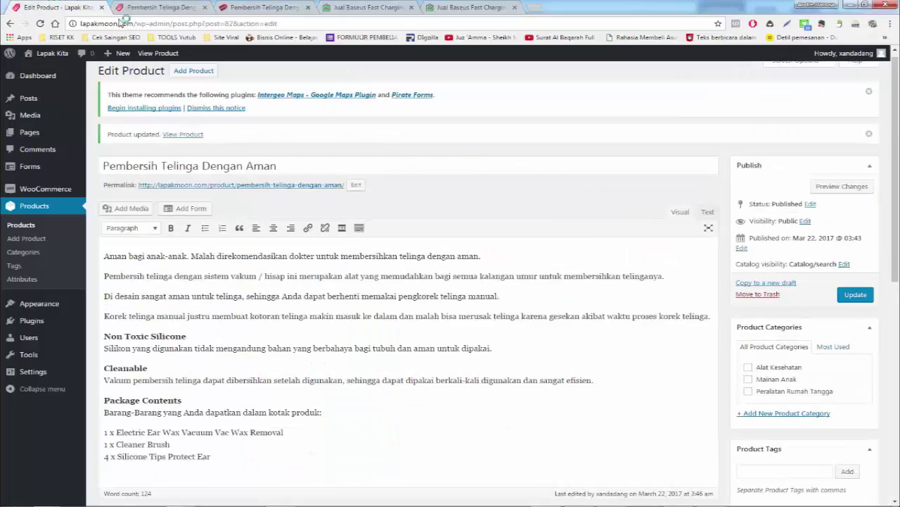
scroll(390, 324, "down", 5)
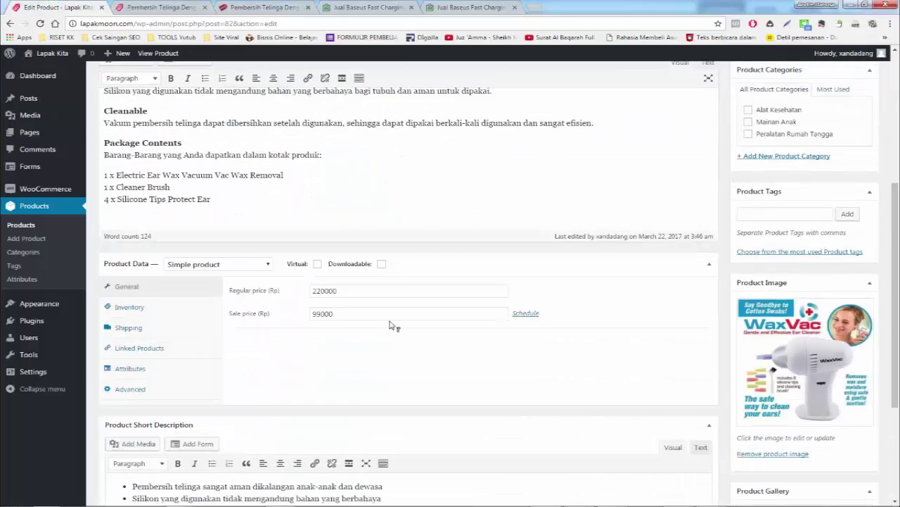
left_click(147, 266)
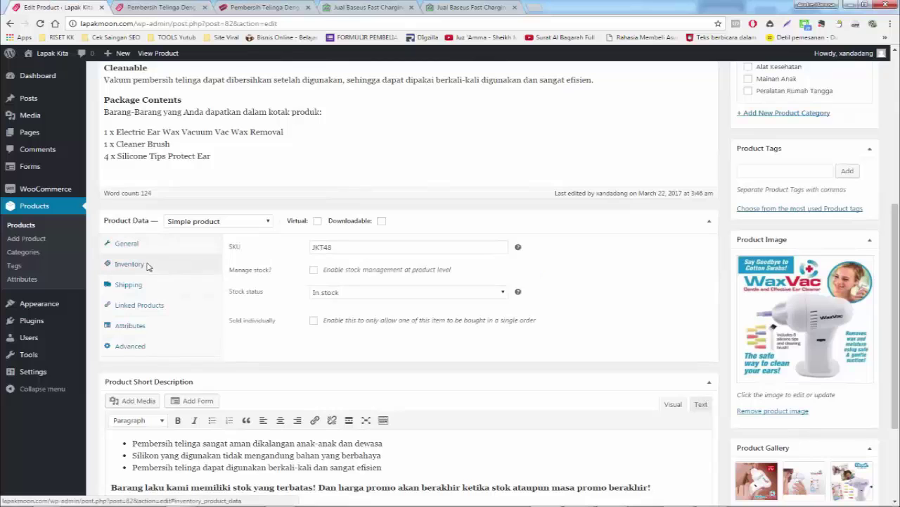
left_click(314, 270)
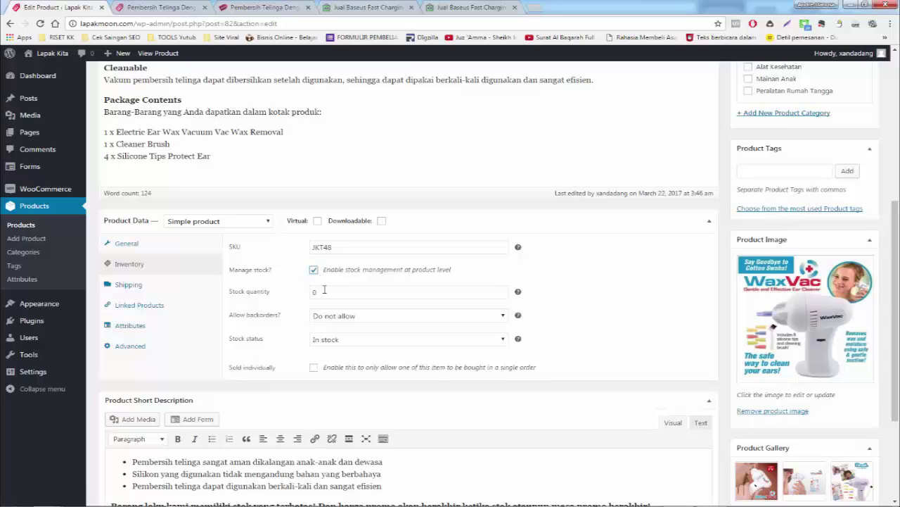
left_click(323, 292)
left_click(315, 292)
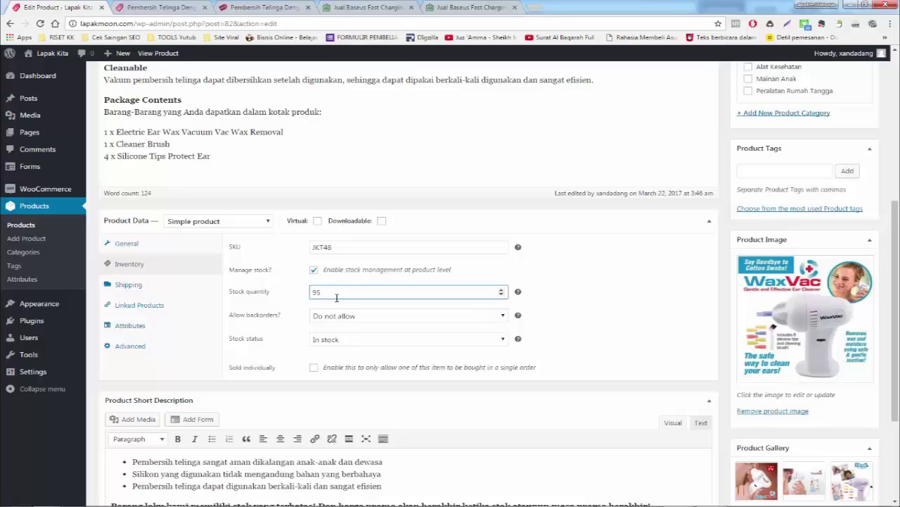
- Set backorders to Allow, keep the stock status at In stock, and update the product
left_click(334, 316)
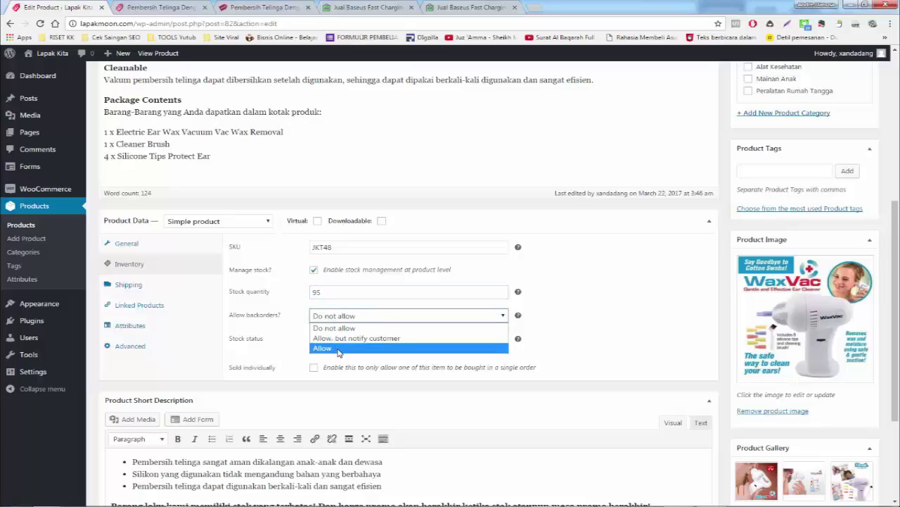
left_click(340, 349)
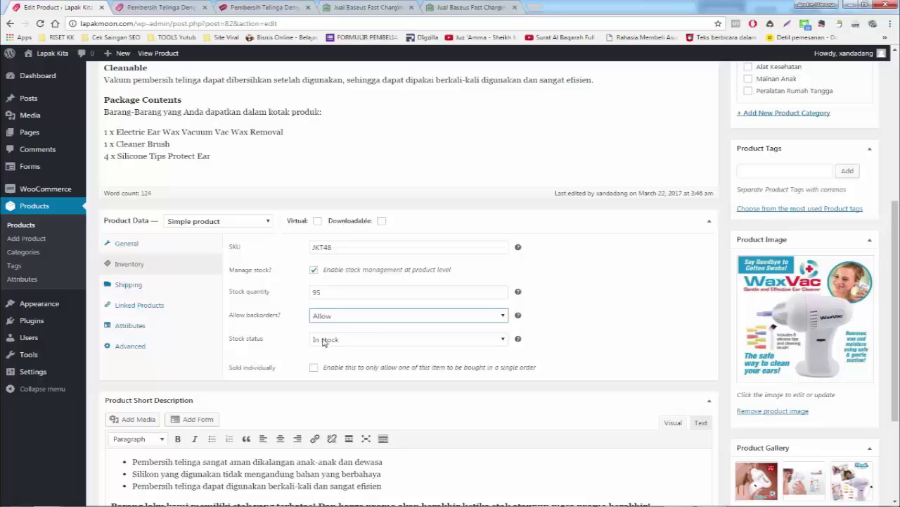
left_click(327, 344)
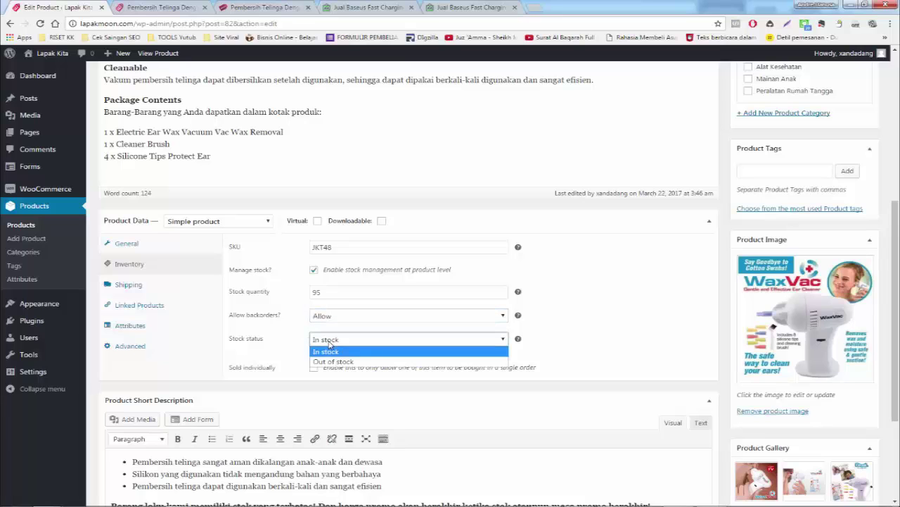
left_click(329, 351)
left_click(321, 341)
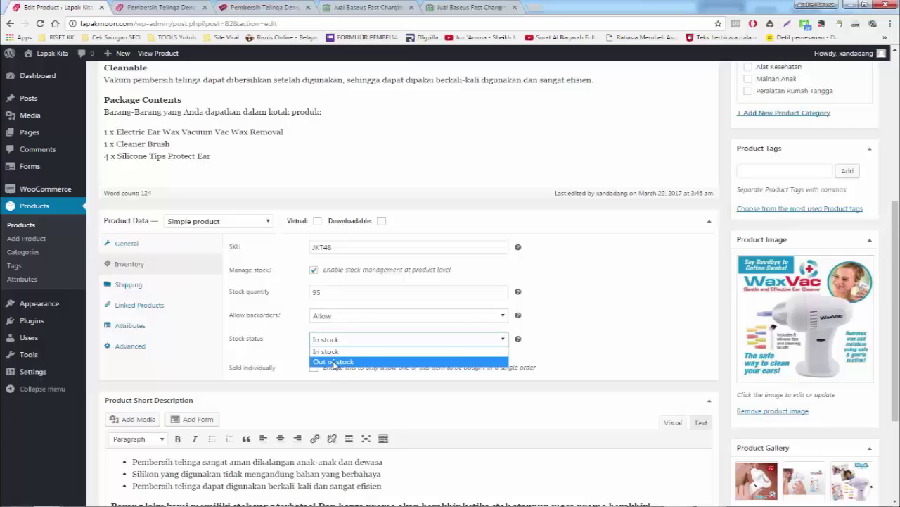
left_click(341, 351)
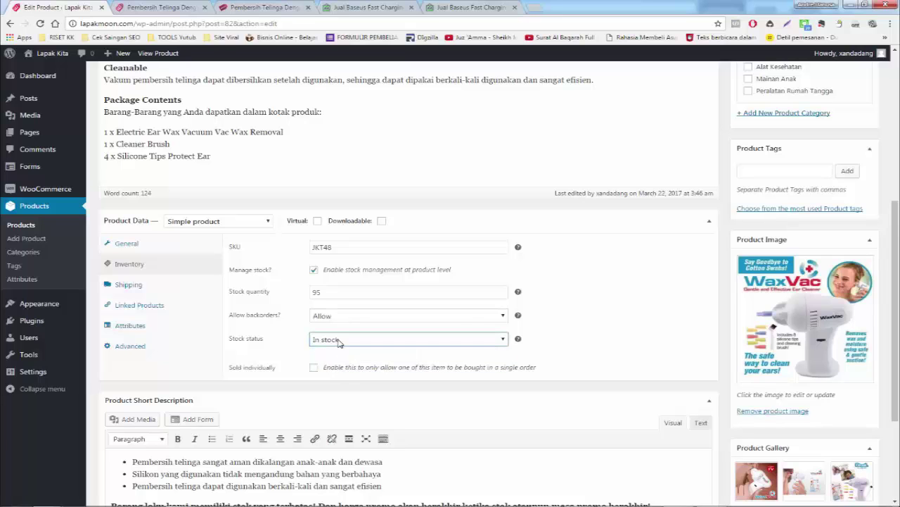
scroll(799, 162, "up", 3)
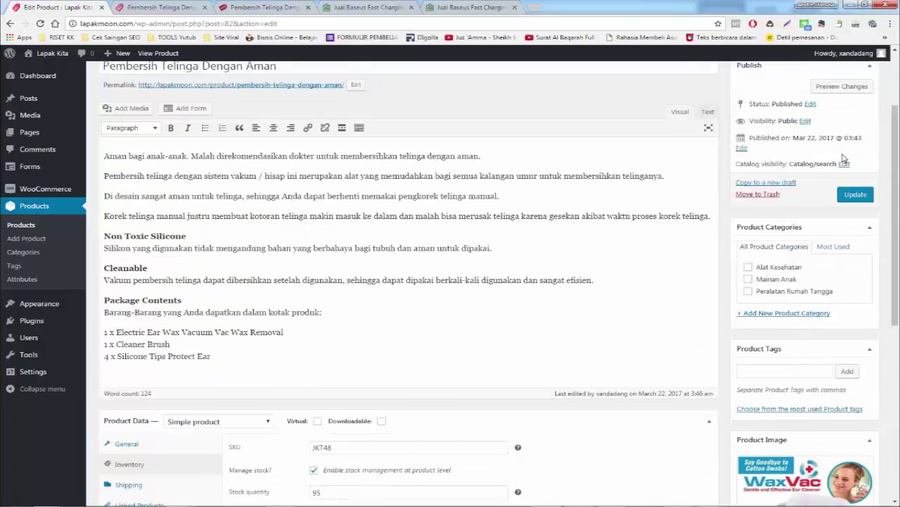
left_click(857, 194)
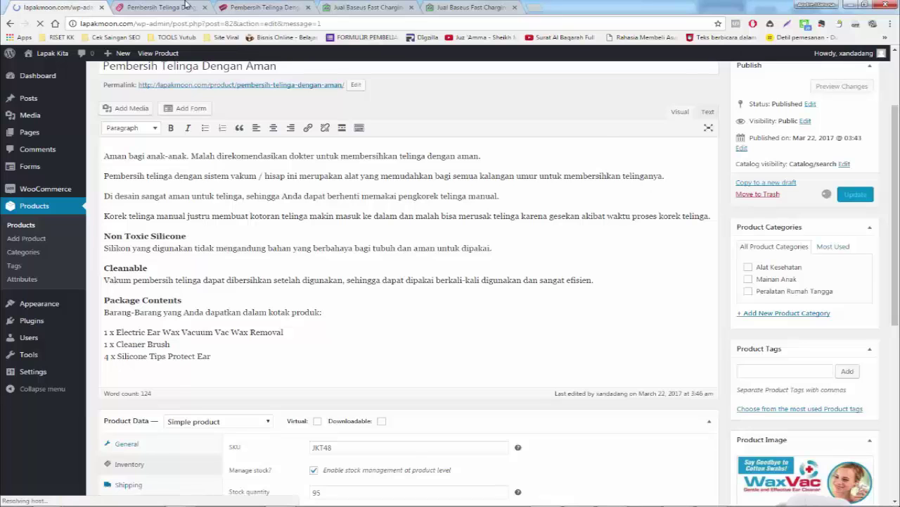
- Reload the lapakmoon.com product page and check the stock availability line above the add-to-cart area
left_click(143, 7)
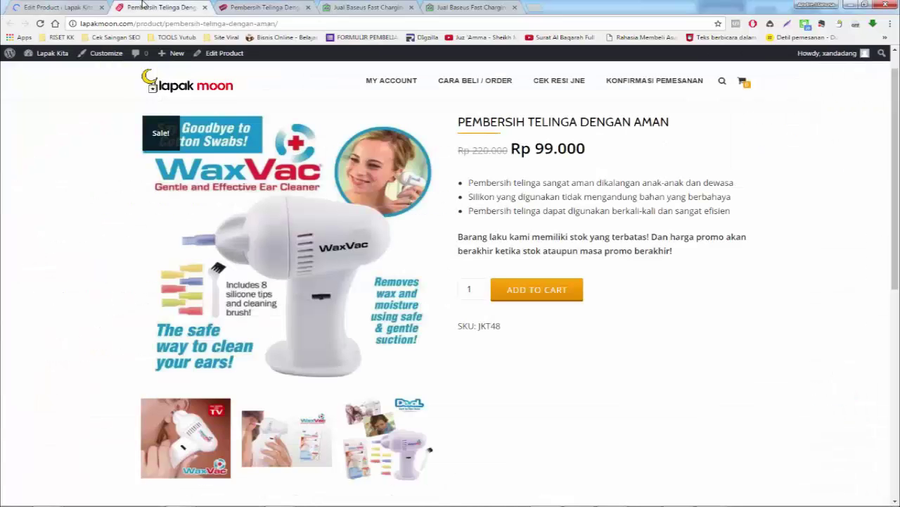
left_click(40, 26)
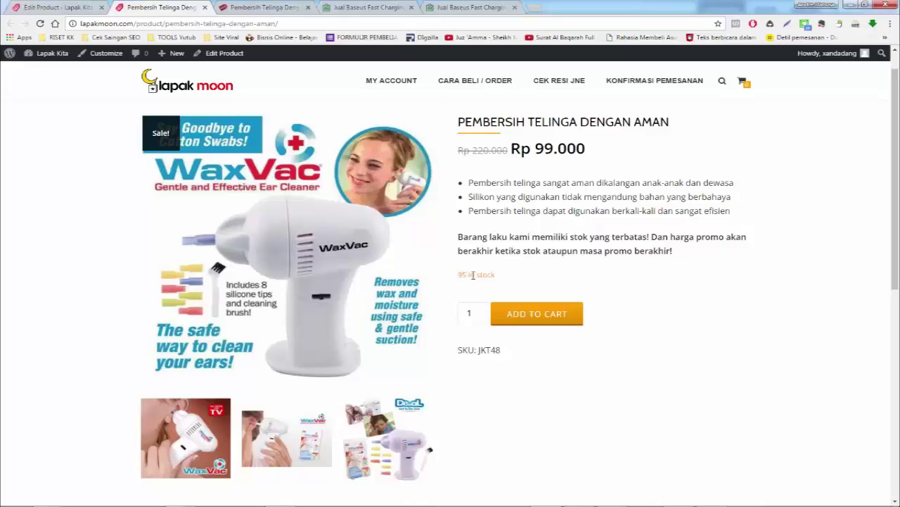
left_click_drag(463, 278, 479, 277)
left_click(526, 294)
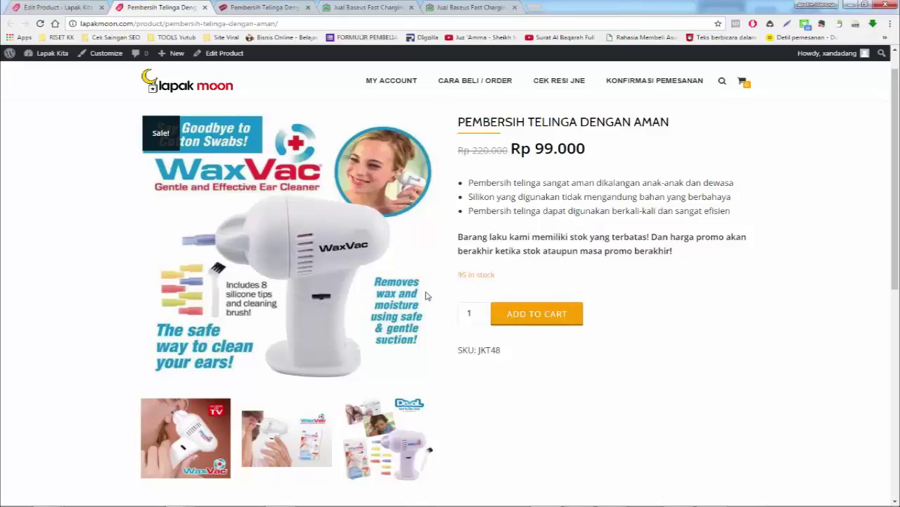
- Change the ear cleaner's stock status to Out of stock in its inventory settings and update the product
left_click(32, 7)
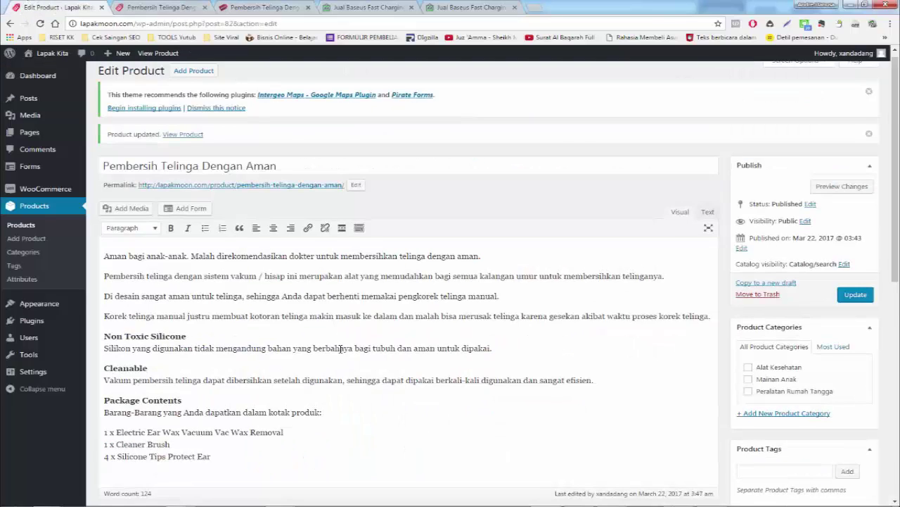
scroll(340, 349, "down", 5)
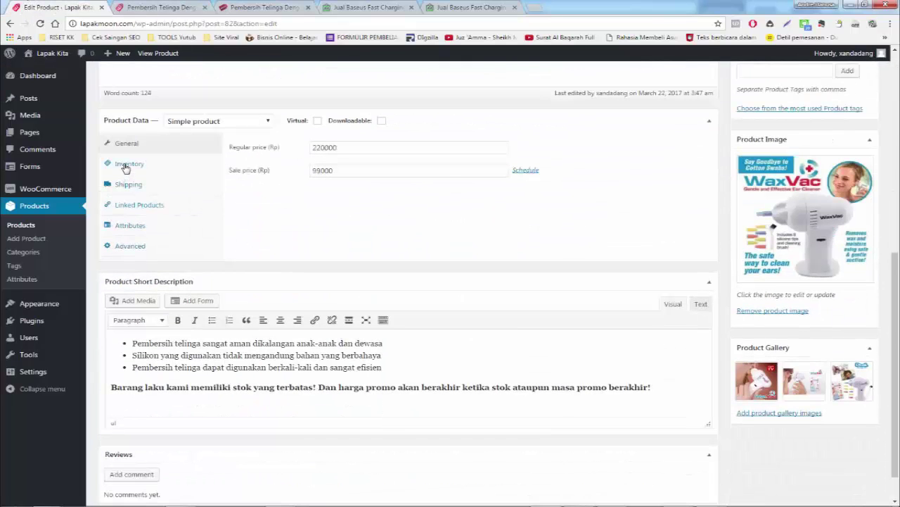
left_click(125, 166)
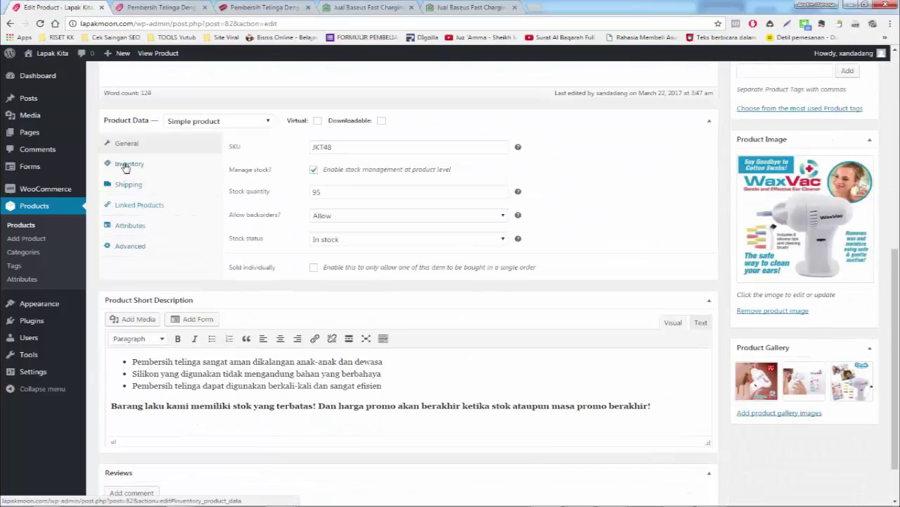
left_click(331, 241)
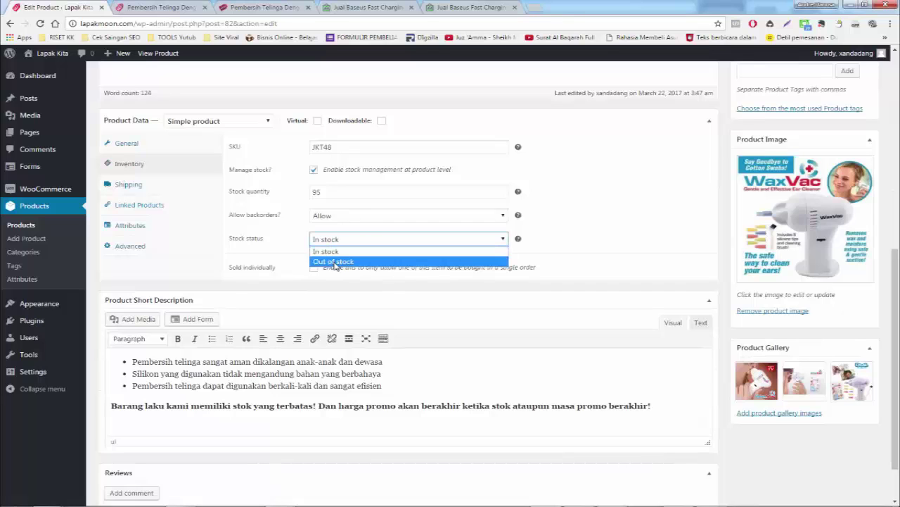
left_click(335, 262)
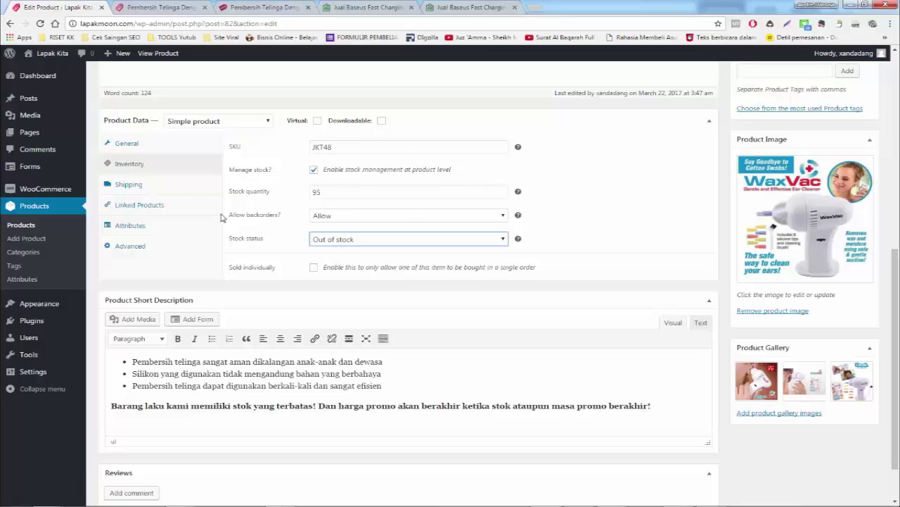
left_click(144, 6)
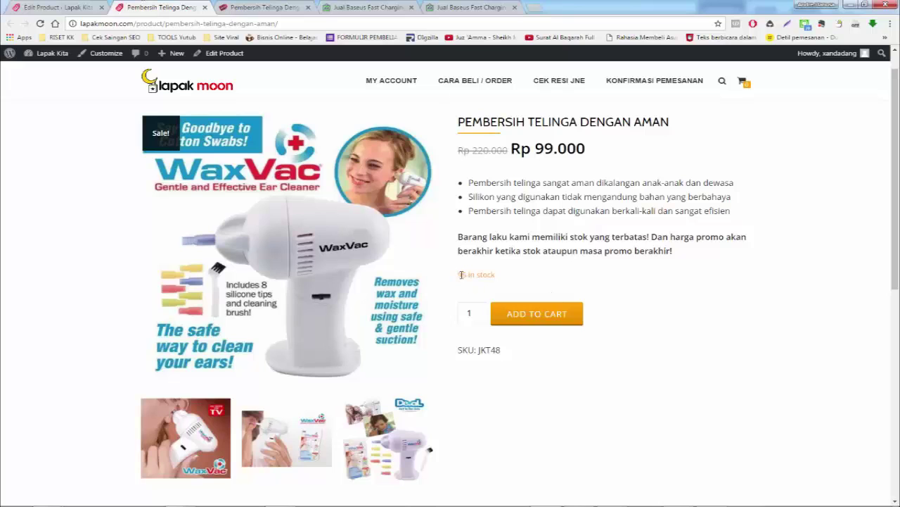
left_click(79, 6)
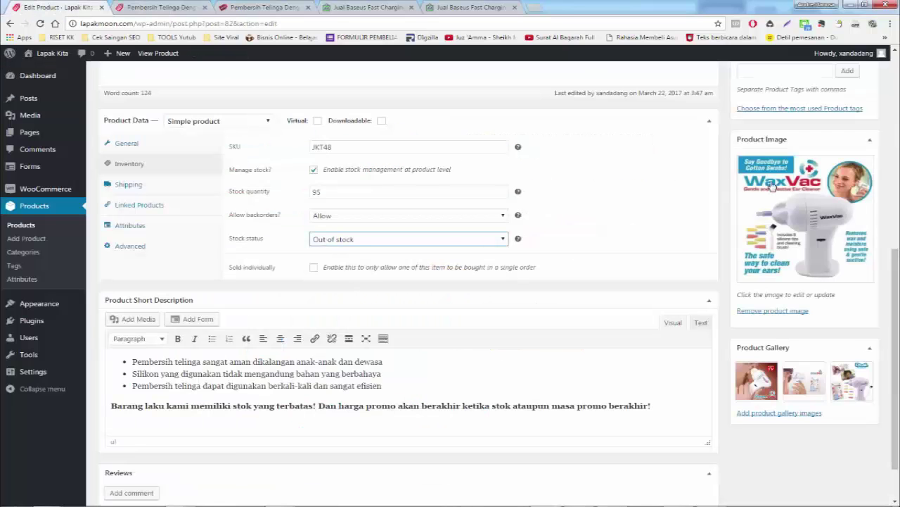
scroll(833, 179, "up", 3)
left_click(856, 97)
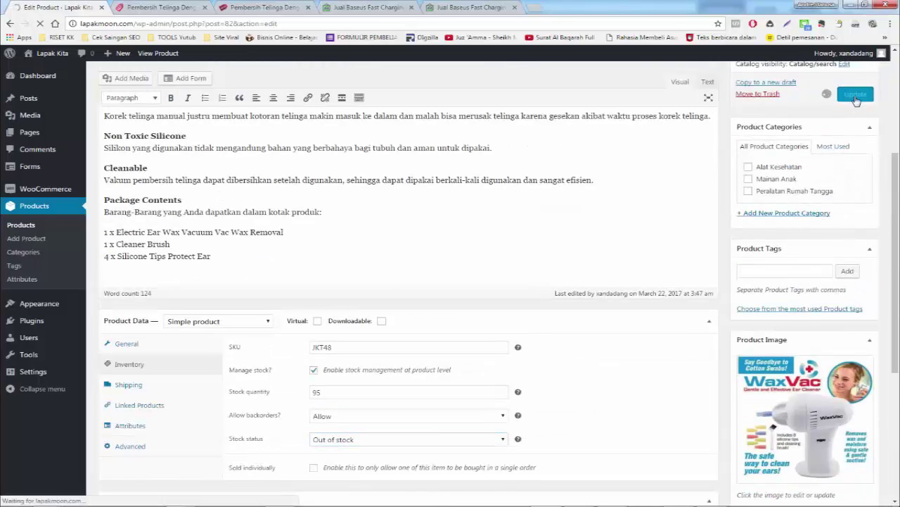
- Reload the lapakmoon.com ear cleaner page and check how the out-of-stock setting affects the purchase area
left_click(157, 6)
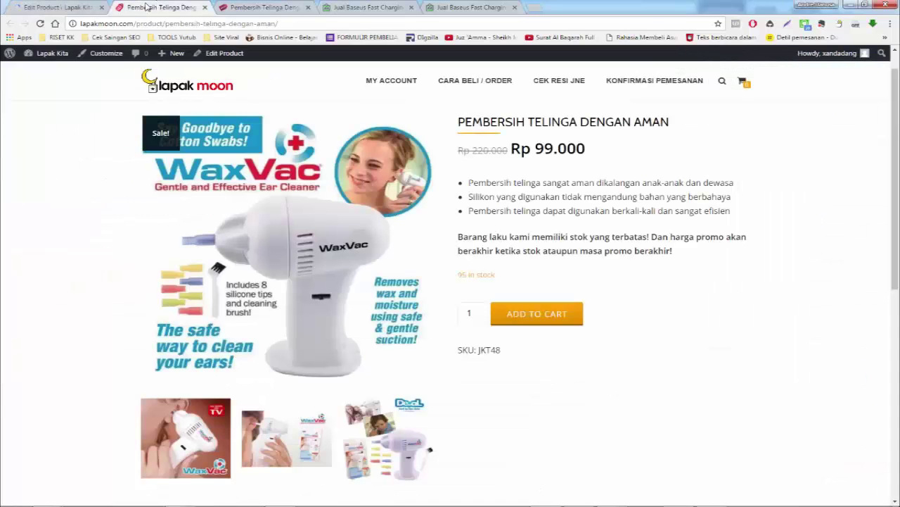
left_click(41, 23)
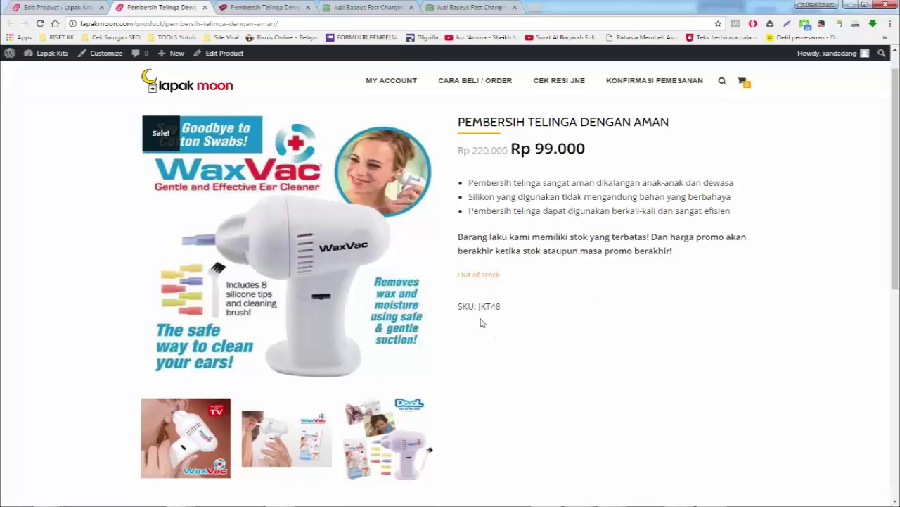
- Set the ear cleaner's stock status back to In stock in its inventory settings
left_click(59, 7)
scroll(439, 348, "down", 6)
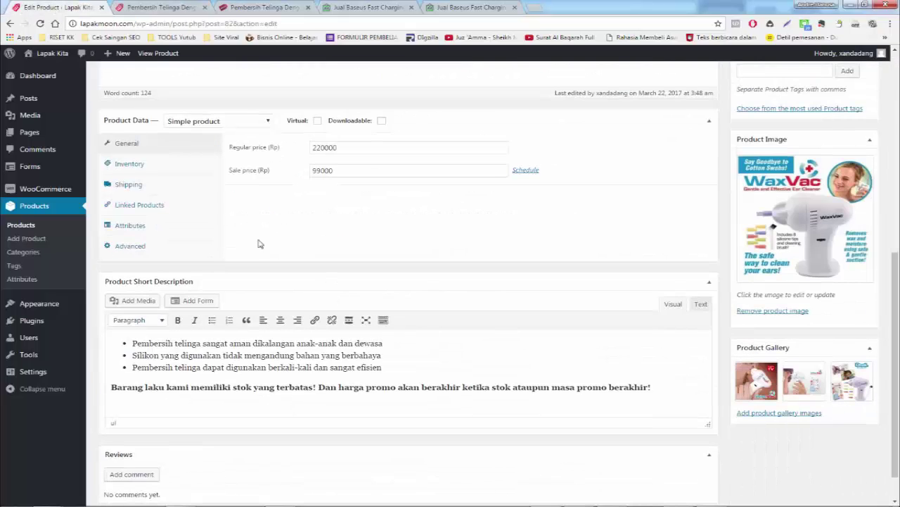
left_click(169, 170)
left_click(359, 240)
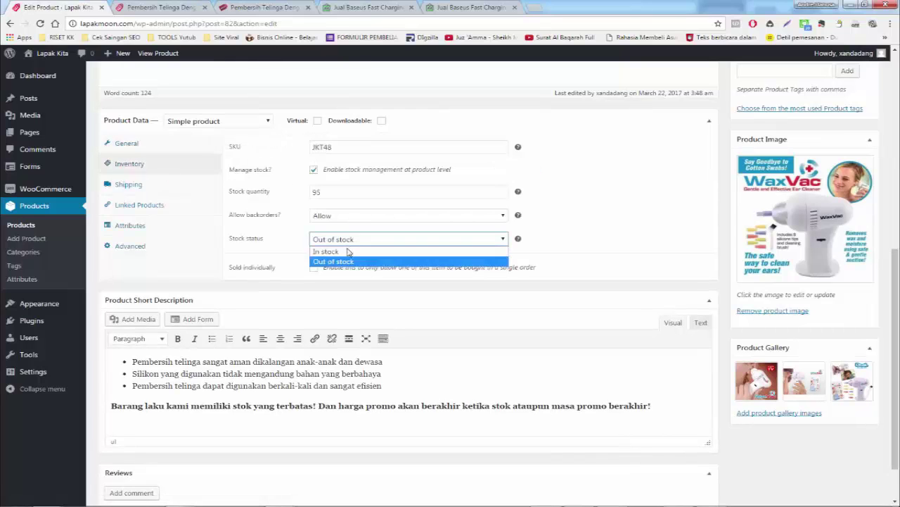
left_click(350, 249)
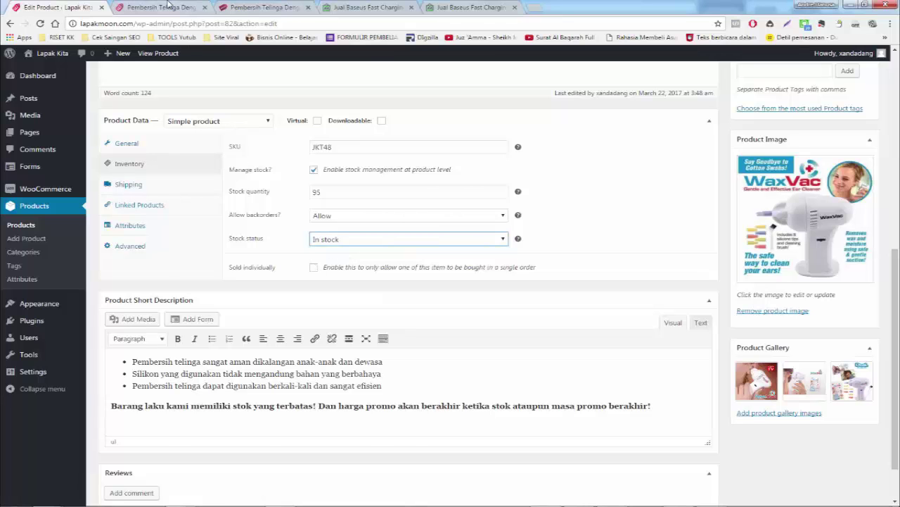
- Examine the quantity selector on the aksale.id ear cleaner page by raising the quantity, and compare it with the lapakmoon.com page
left_click(169, 7)
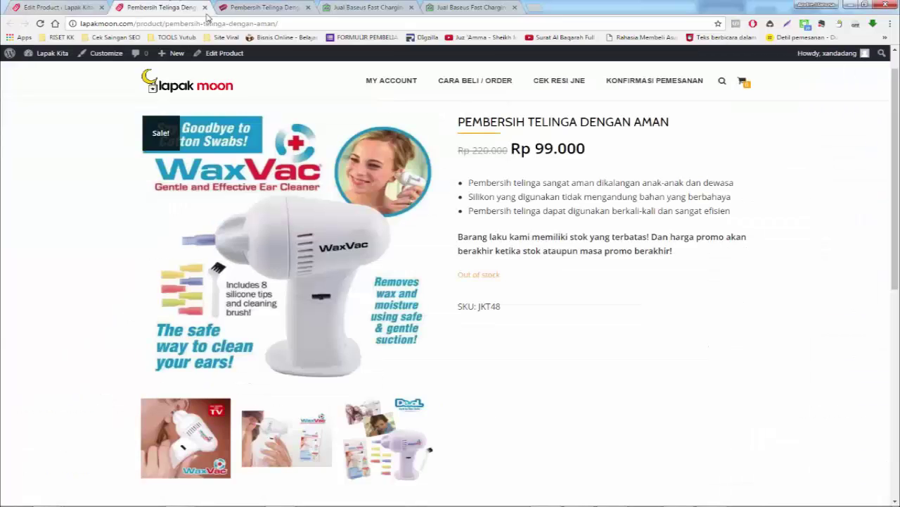
left_click(252, 6)
scroll(496, 170, "up", 10)
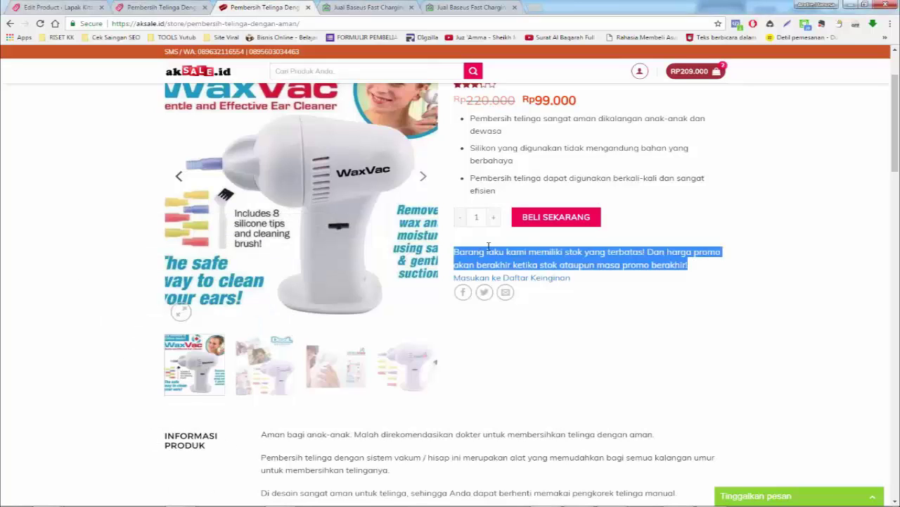
left_click(754, 329)
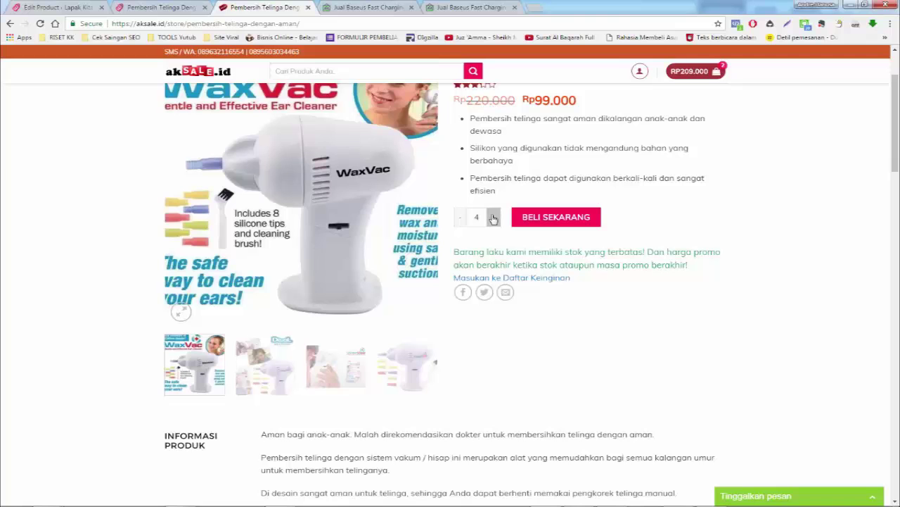
left_click(152, 6)
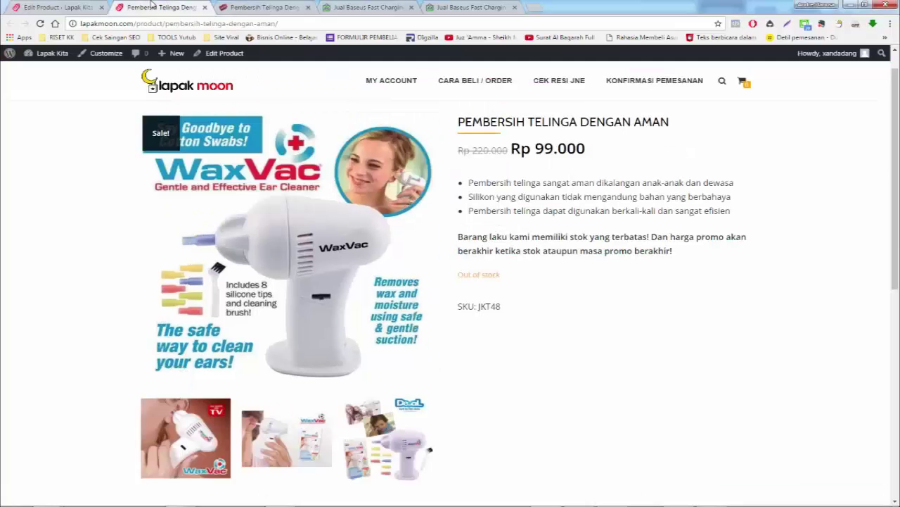
- Enable Sold individually for the ear cleaner so only one can be bought per order, and update the product
left_click(74, 5)
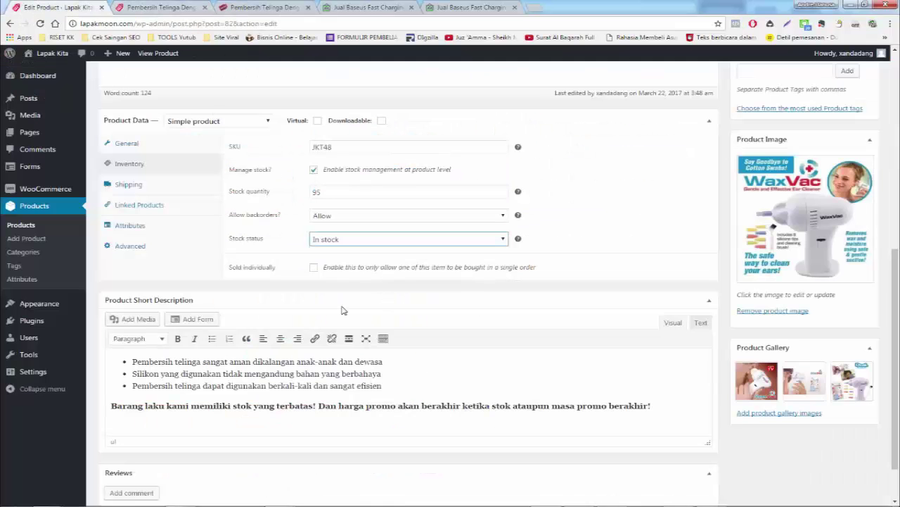
left_click(314, 268)
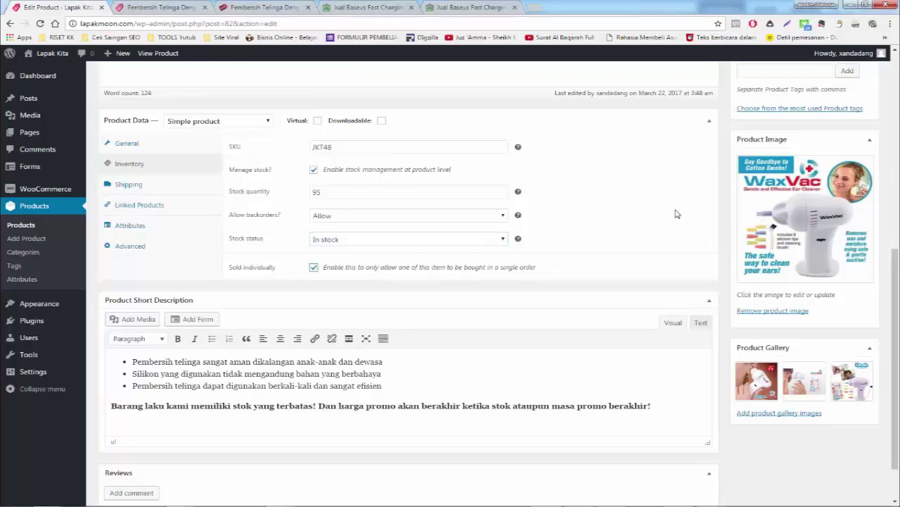
scroll(679, 211, "up", 4)
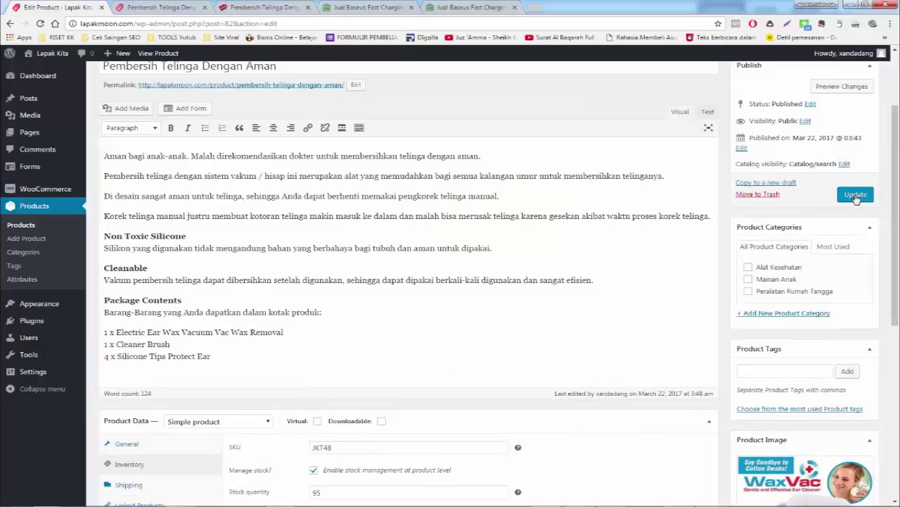
left_click(856, 197)
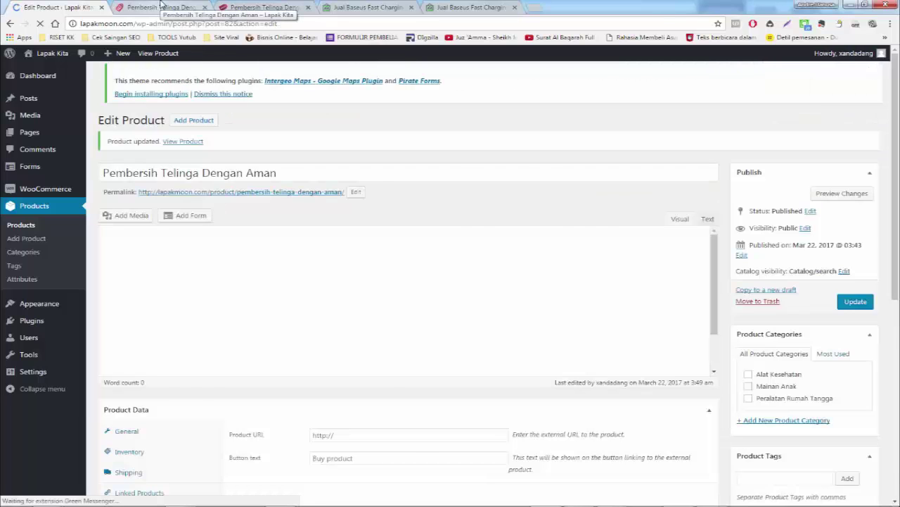
- Reload the lapakmoon.com product page to check its add-to-cart area, and review the ear cleaner's saved inventory settings
left_click(161, 7)
left_click(41, 23)
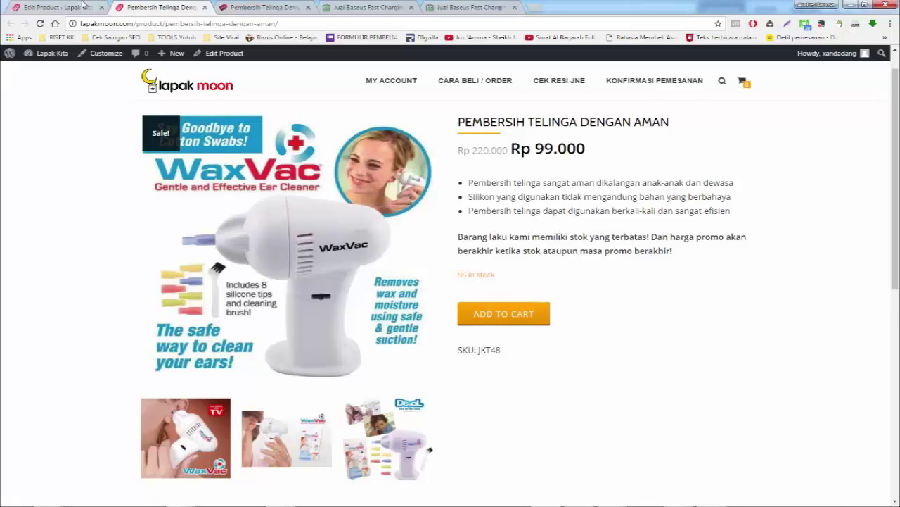
key("ctrl+shift+Tab")
scroll(348, 321, "down", 3)
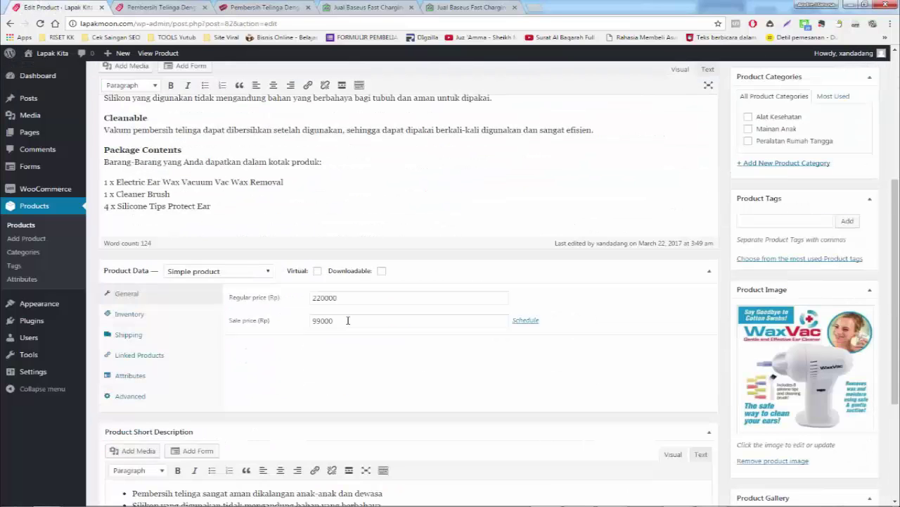
scroll(247, 316, "down", 2)
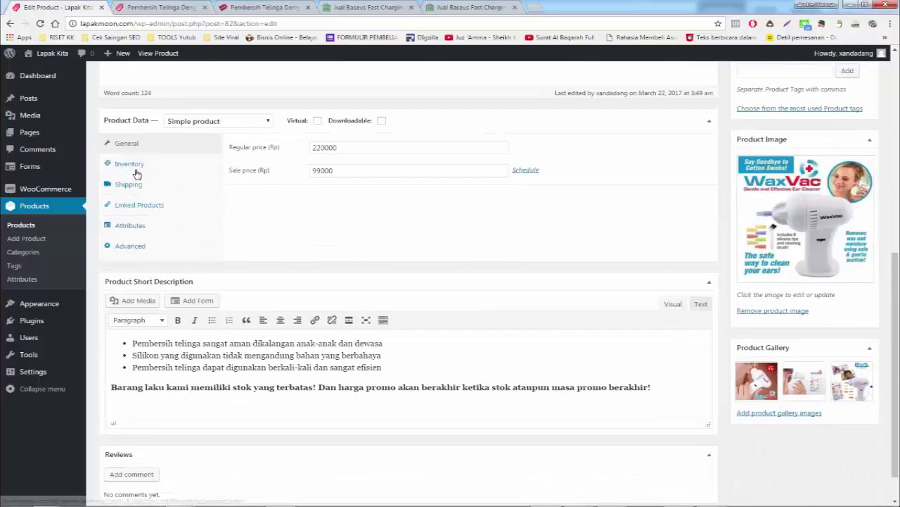
left_click(136, 174)
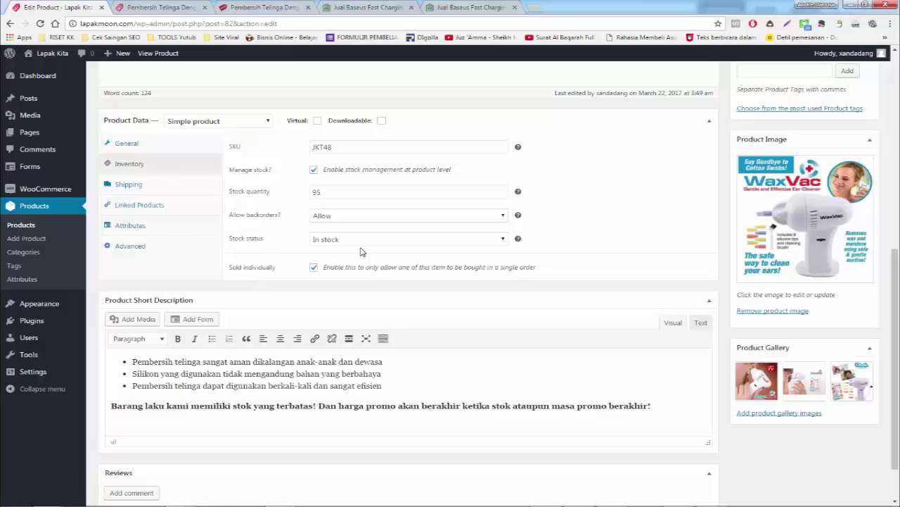
- Search for "mainan" among the up-sells in the ear cleaner's linked products settings
left_click(162, 209)
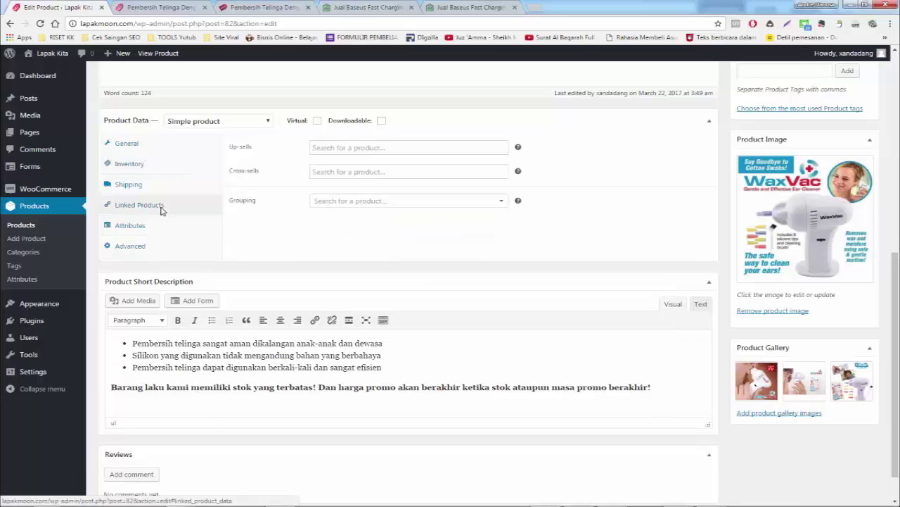
left_click(347, 148)
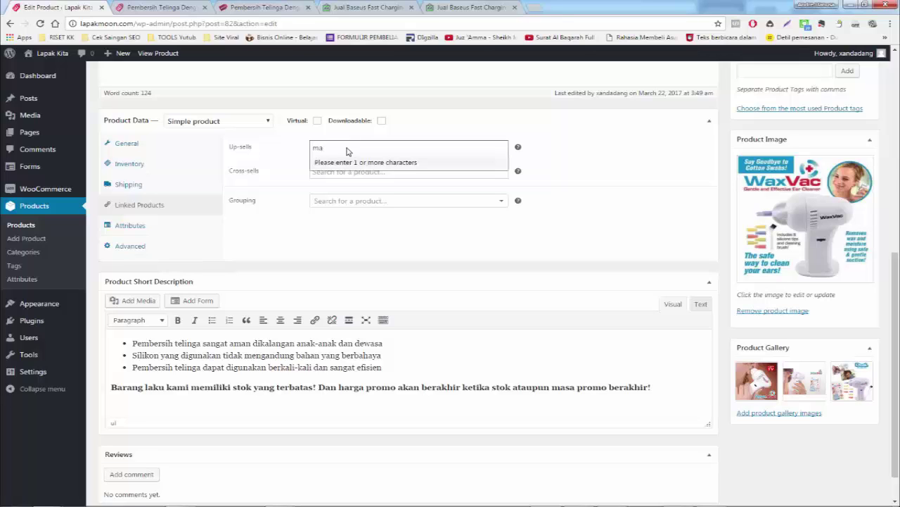
type("maian")
key("BackSpace")
key("BackSpace")
type("nan")
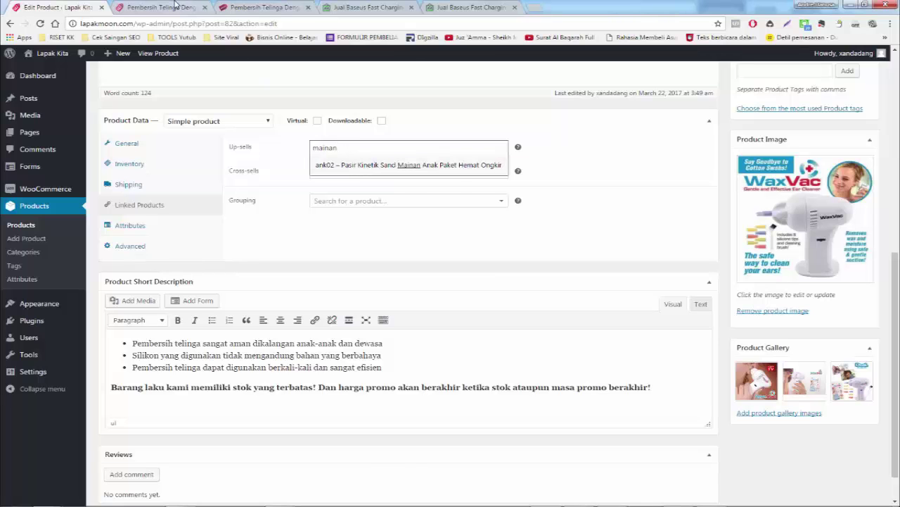
- Look over the lapakmoon.com ear cleaner page and add the product to the cart
key("ctrl+Tab")
scroll(442, 345, "down", 6)
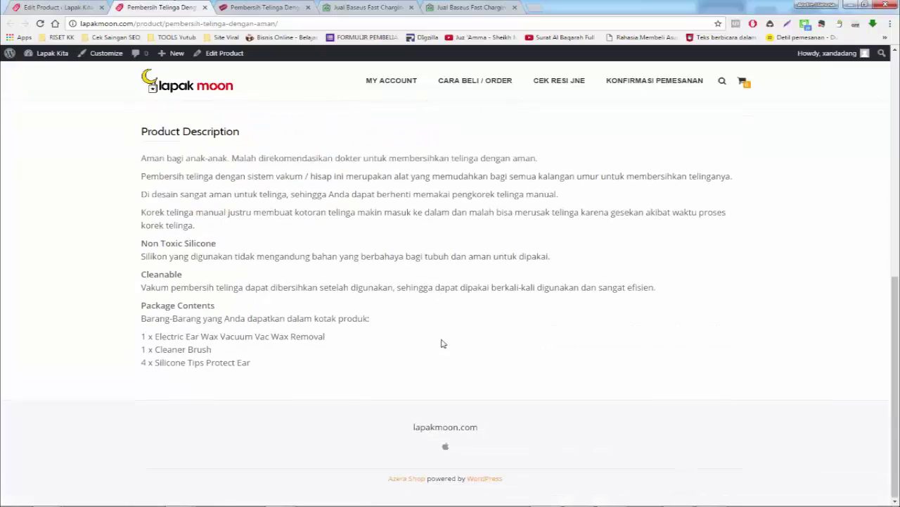
scroll(442, 338, "up", 6)
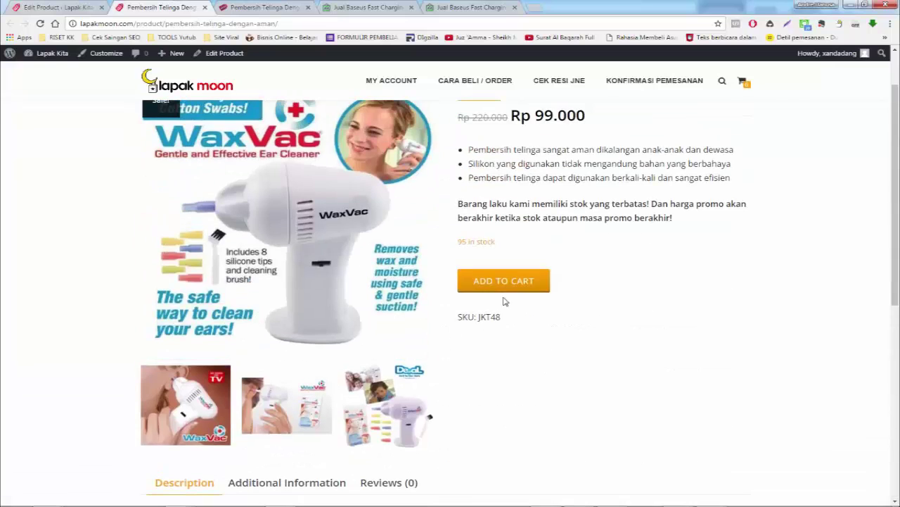
right_click(503, 289)
left_click(493, 281)
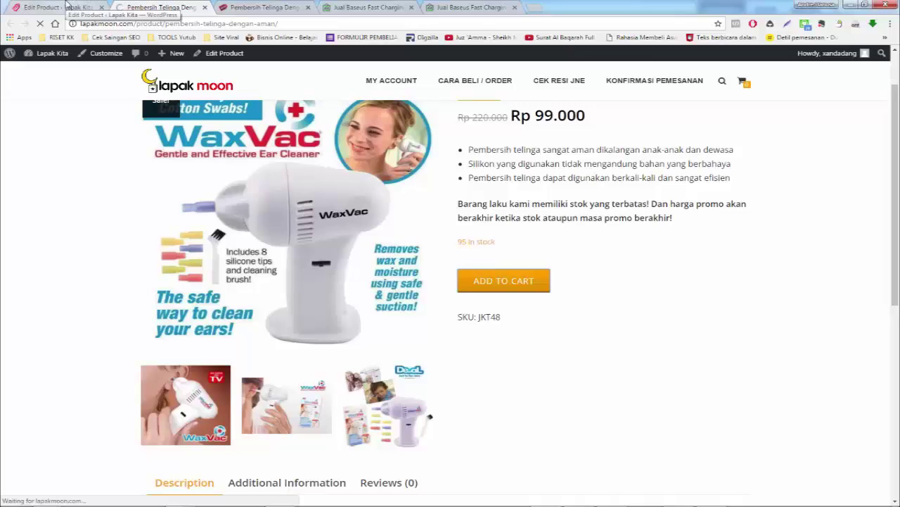
- Examine the "Anda mungkin juga suka" and "Produk terkait" sections on the aksale.id ear cleaner page, and view the lapakmoon.com cart
left_click(253, 7)
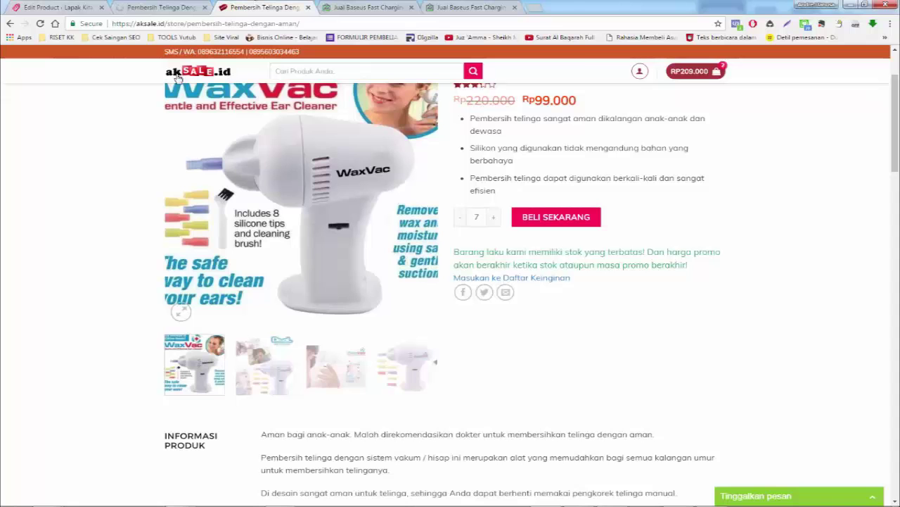
scroll(432, 197, "down", 15)
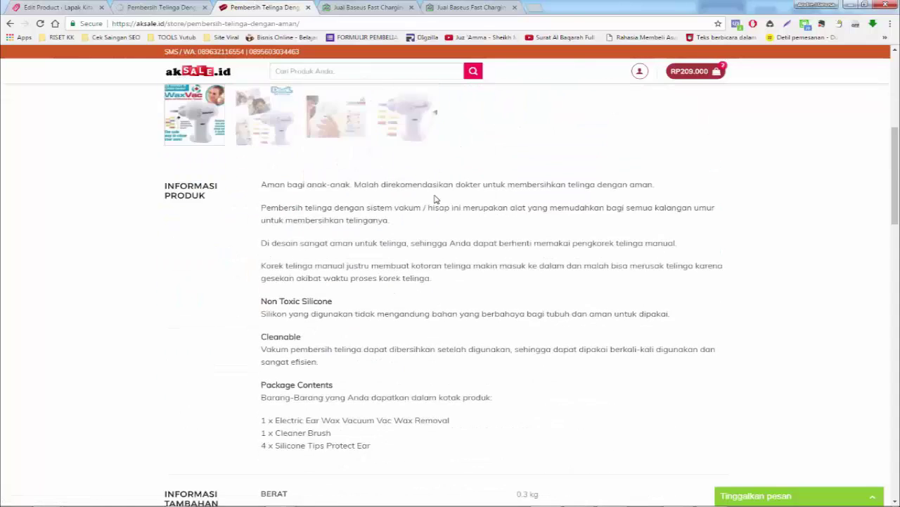
scroll(422, 197, "down", 3)
scroll(404, 195, "up", 3)
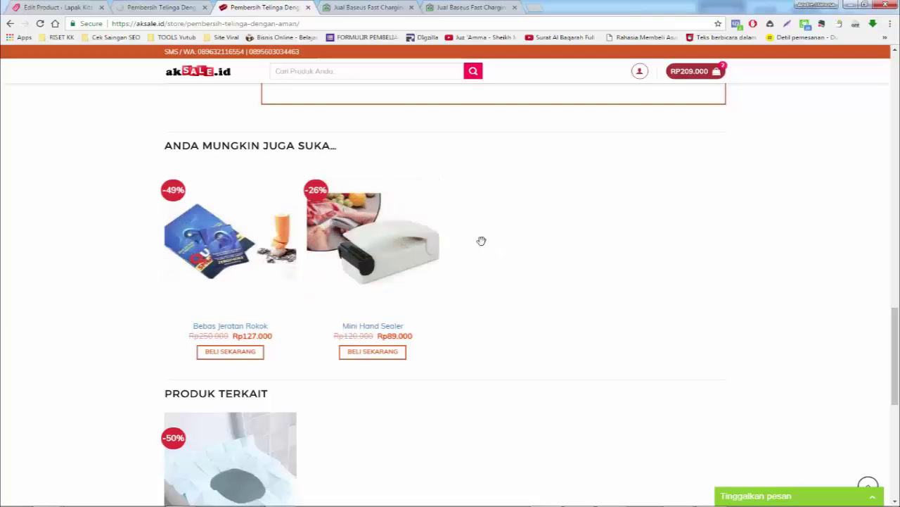
left_click_drag(899, 365, 899, 336)
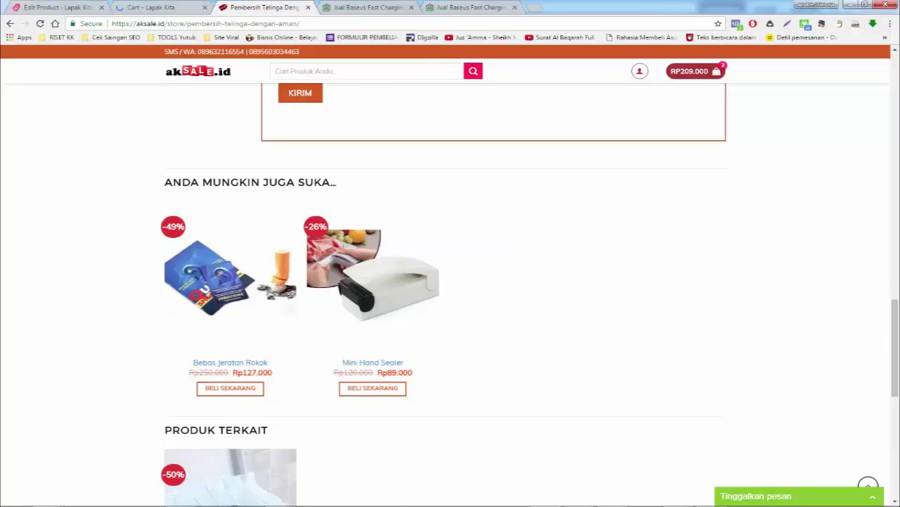
key("F9")
left_click(299, 244)
scroll(304, 268, "down", 7)
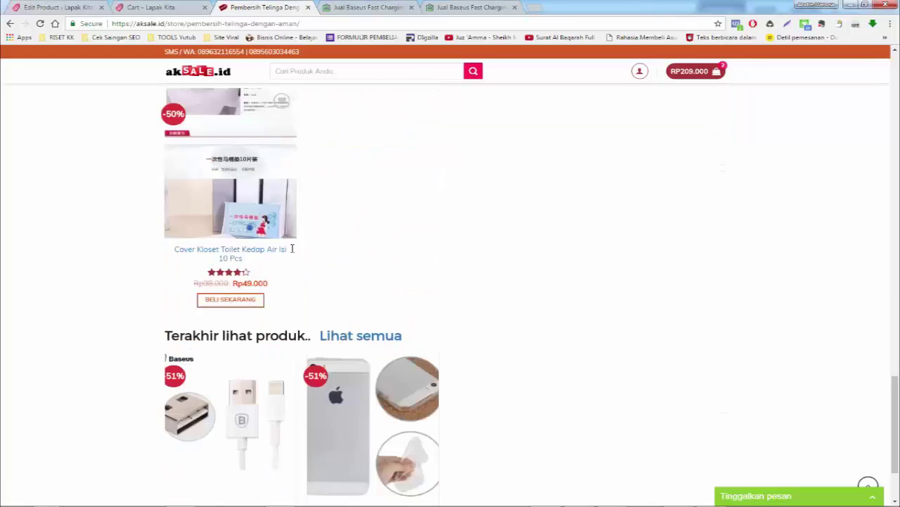
scroll(304, 266, "up", 6)
scroll(317, 255, "down", 3)
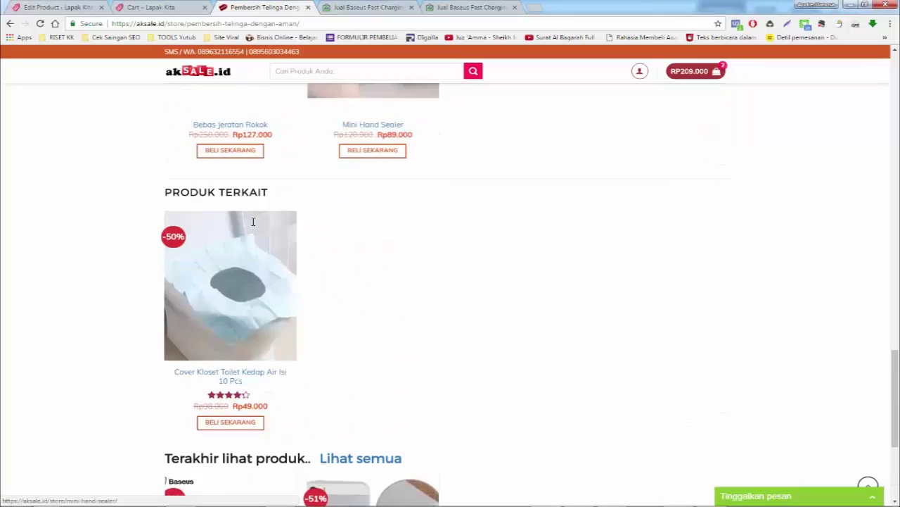
scroll(317, 256, "up", 2)
left_click(155, 7)
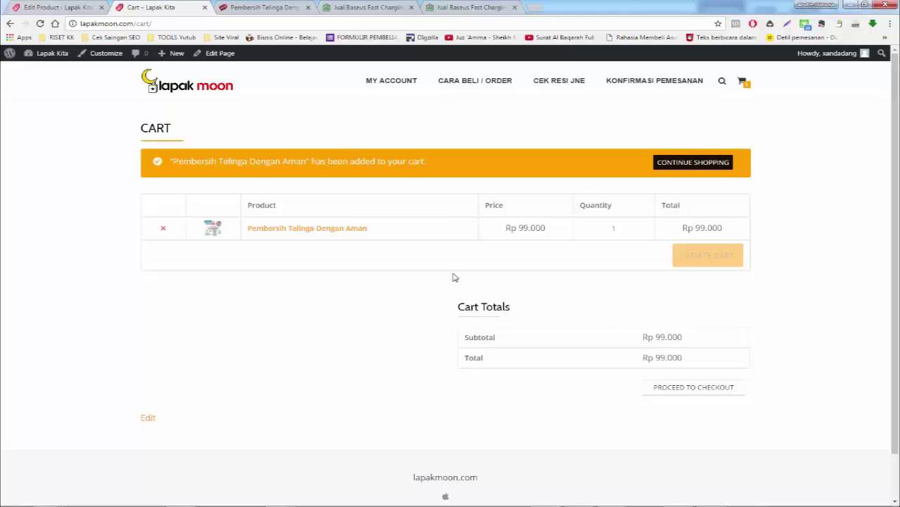
- Add "ank02 – Pasir Kinetik Sand Mainan Anak Paket Hemat Ongkir" as an up-sell of the ear cleaner
left_click(73, 5)
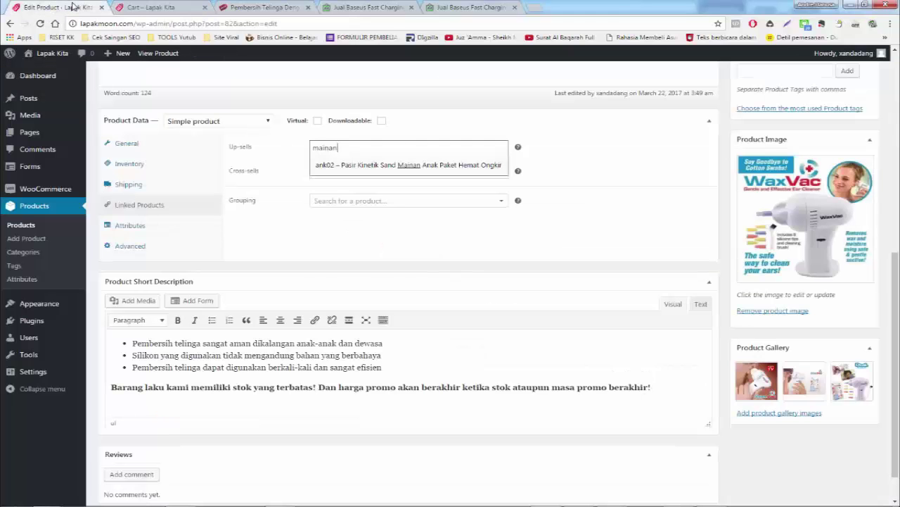
left_click(347, 165)
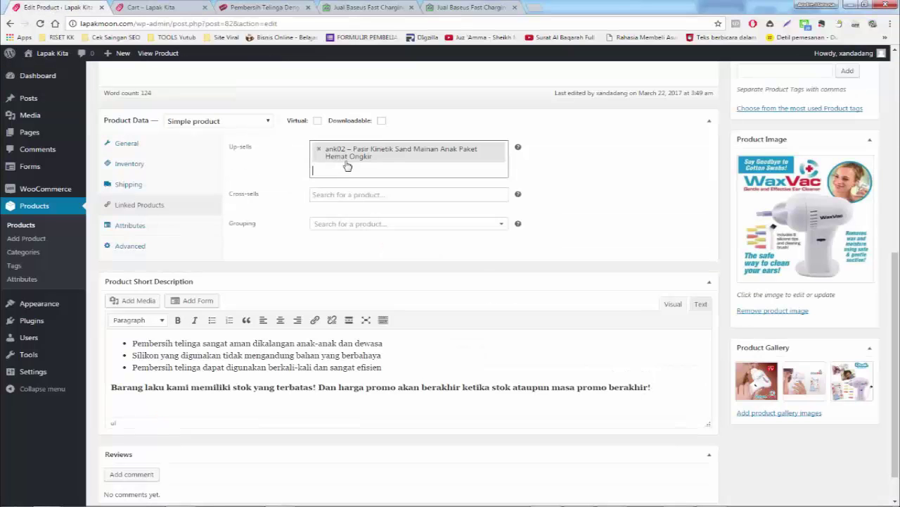
- Add "ank02 – Pasir Kinetik Sand Mainan Anak Paket Hemat Ongkir" as a cross-sell of the ear cleaner by searching for "mainan"
left_click(339, 194)
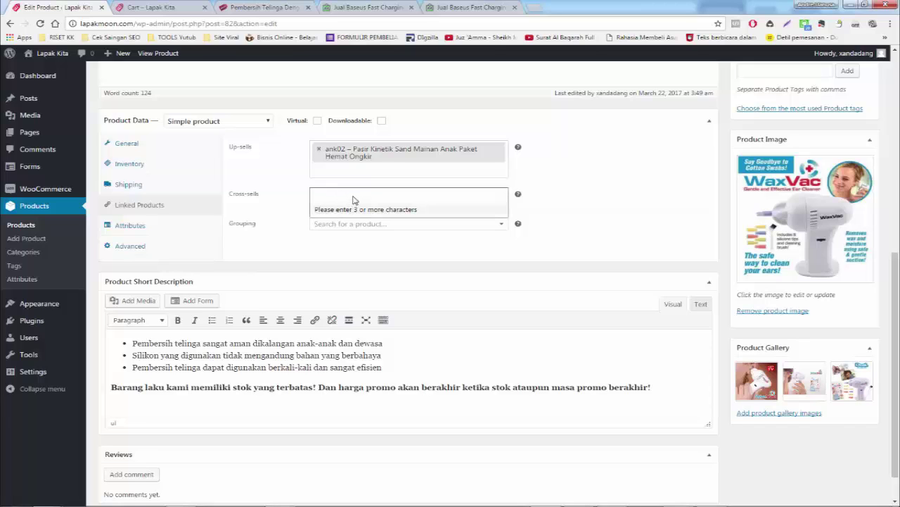
type("mai")
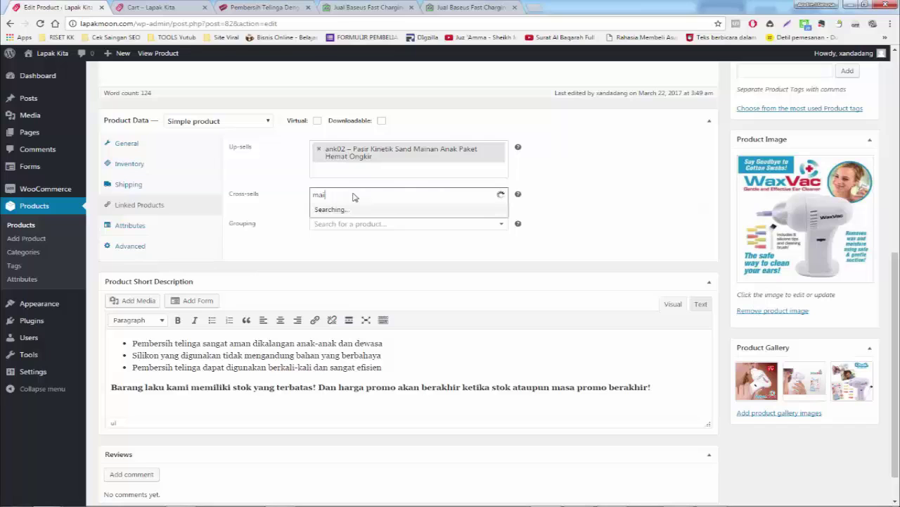
type("annan")
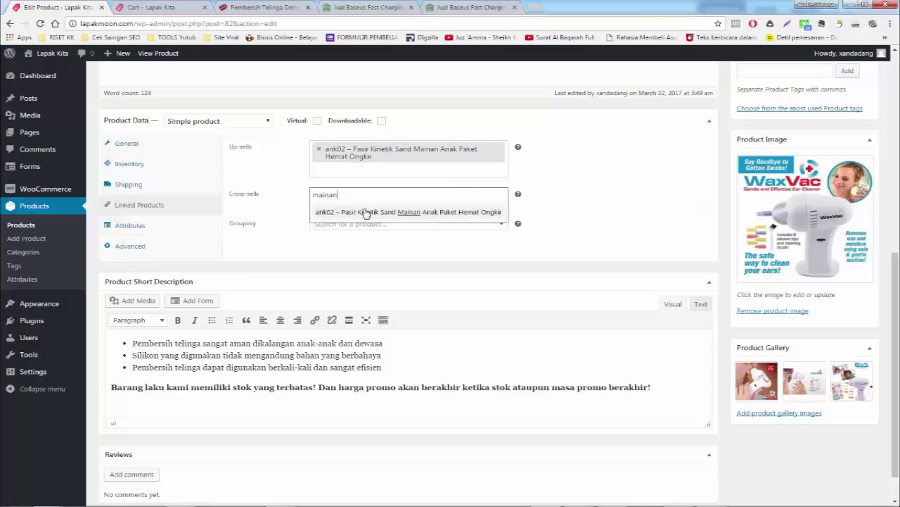
left_click(365, 212)
left_click(573, 210)
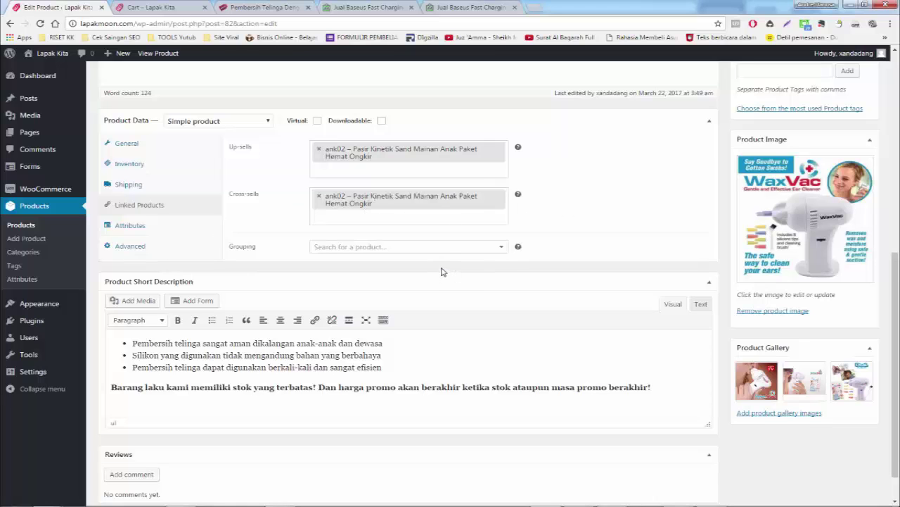
- Update the published ear cleaner product with its new linked products
scroll(443, 272, "down", 1)
scroll(818, 188, "up", 3)
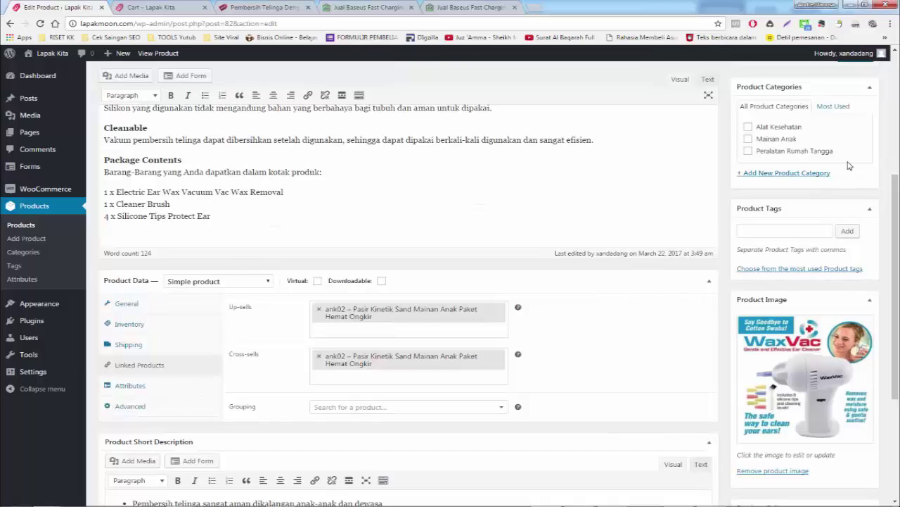
scroll(850, 165, "up", 3)
left_click(851, 258)
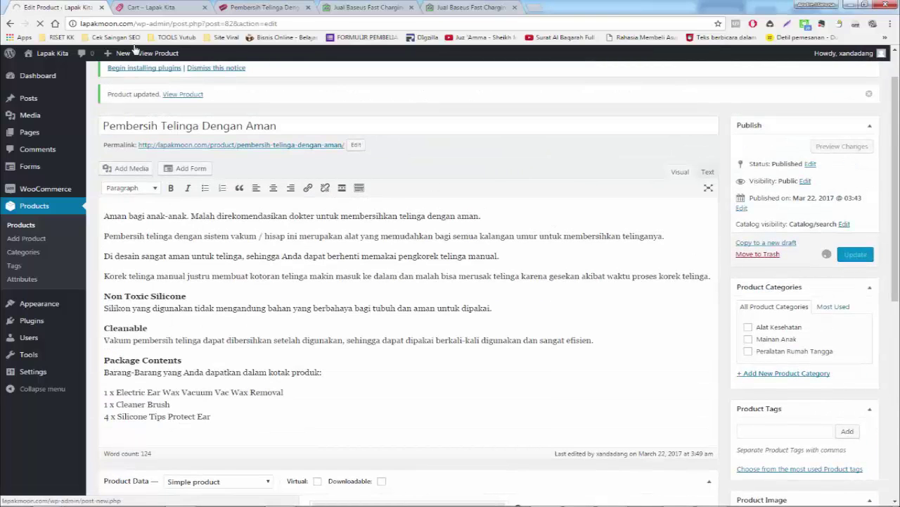
- Look over the aksale.id ear cleaner page down to its "Anda mungkin juga suka" and "Produk terkait" sections
left_click(261, 7)
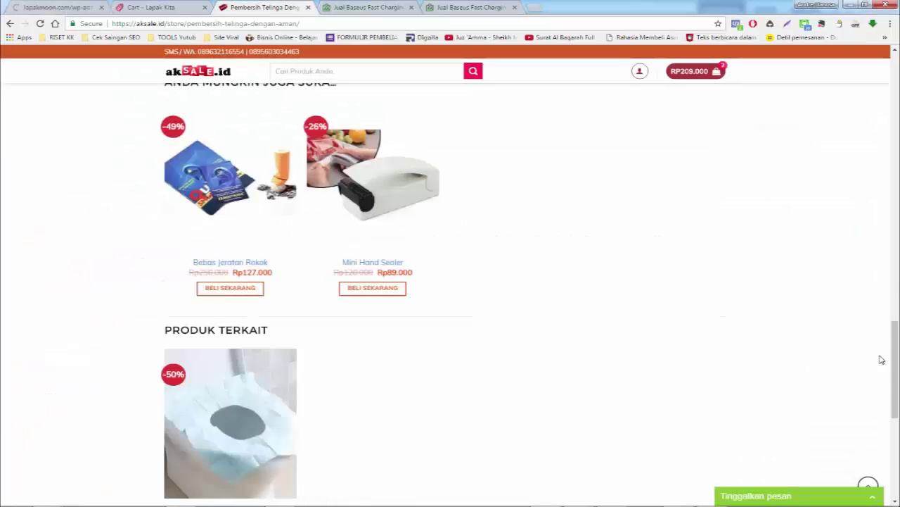
scroll(879, 359, "up", 10)
scroll(626, 282, "up", 6)
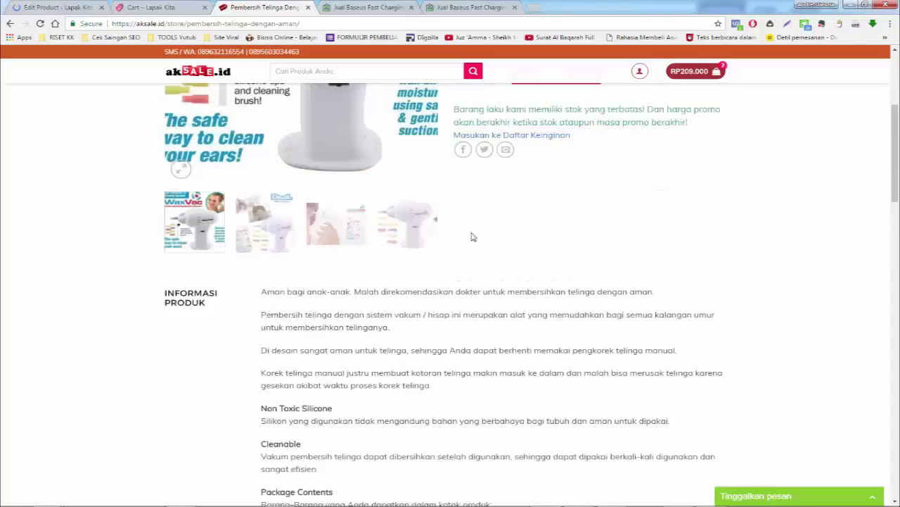
scroll(418, 238, "down", 2)
scroll(418, 238, "down", 12)
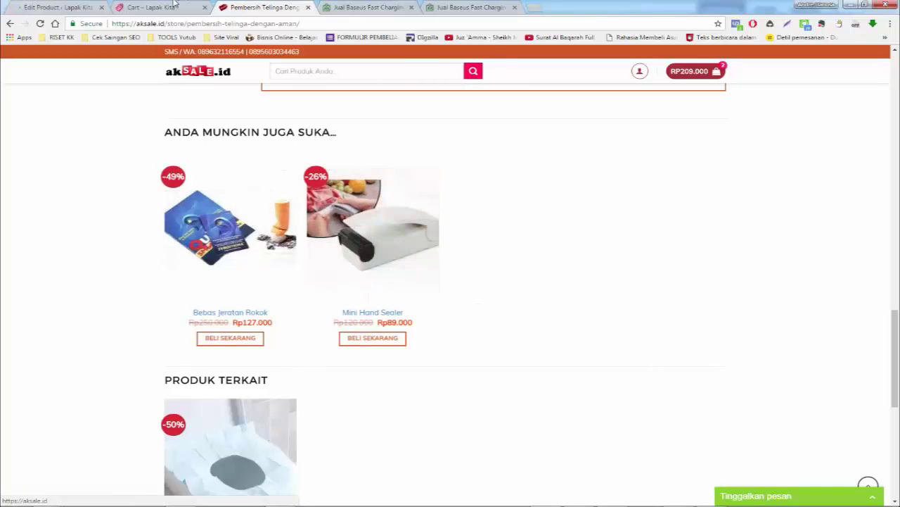
- View the updated ear cleaner on lapakmoon.com in a separate tab and examine its "You may also like" section
left_click(98, 10)
scroll(384, 315, "up", 1)
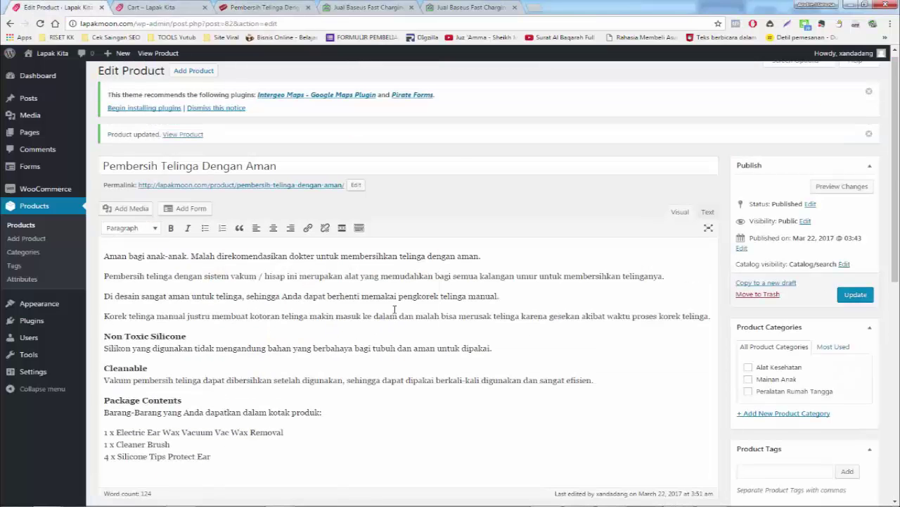
scroll(394, 313, "down", 4)
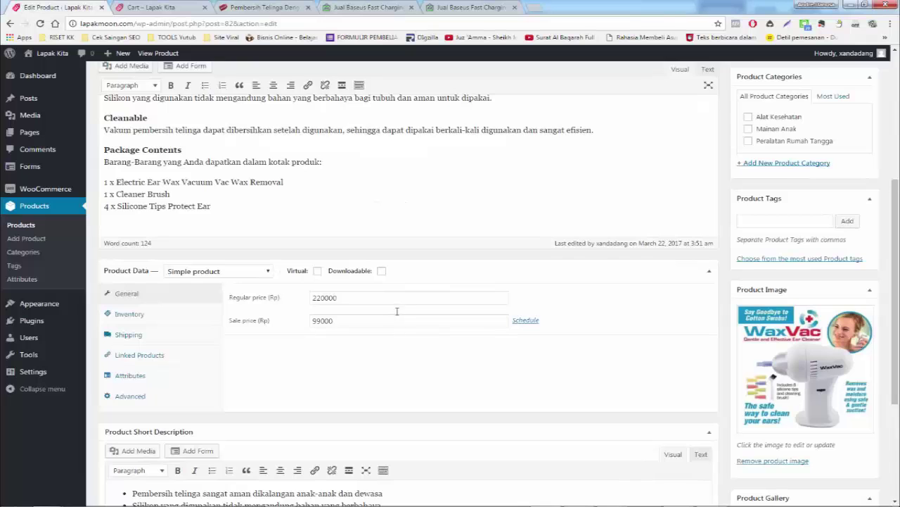
scroll(397, 311, "down", 3)
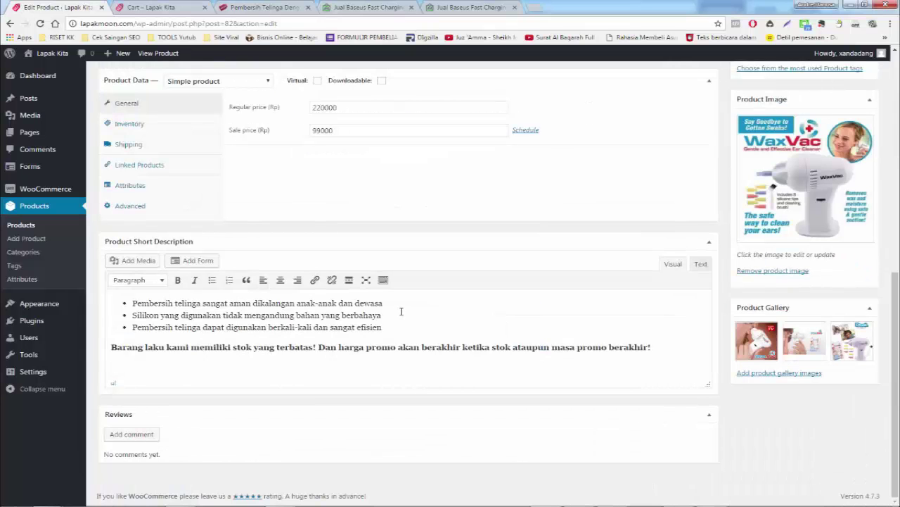
scroll(401, 306, "up", 6)
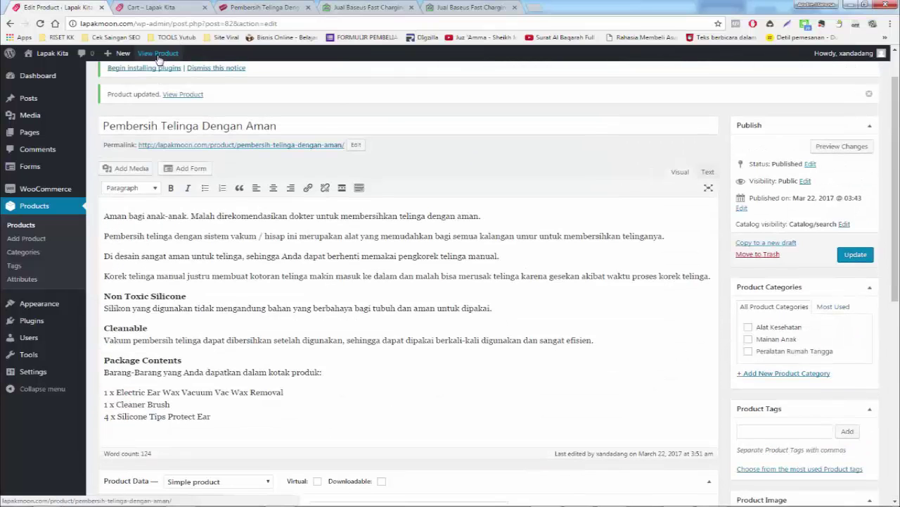
right_click(159, 55)
left_click(171, 63)
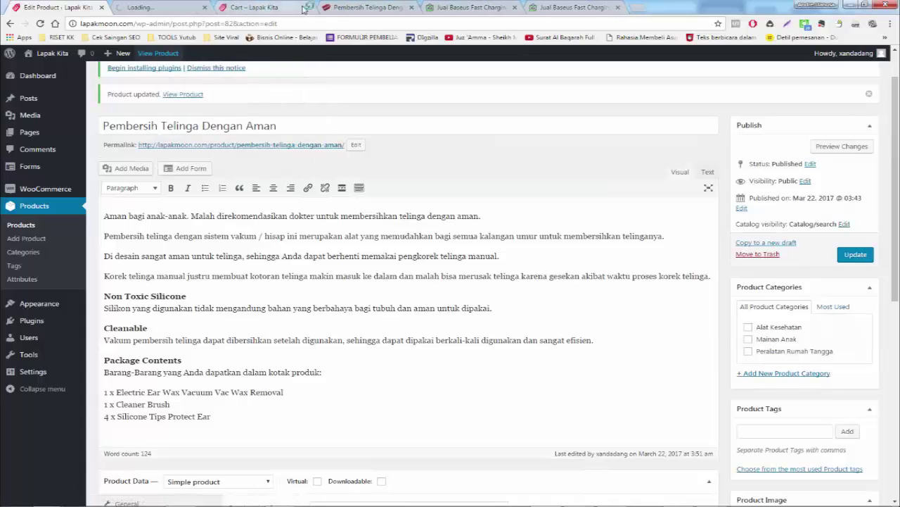
left_click(193, 7)
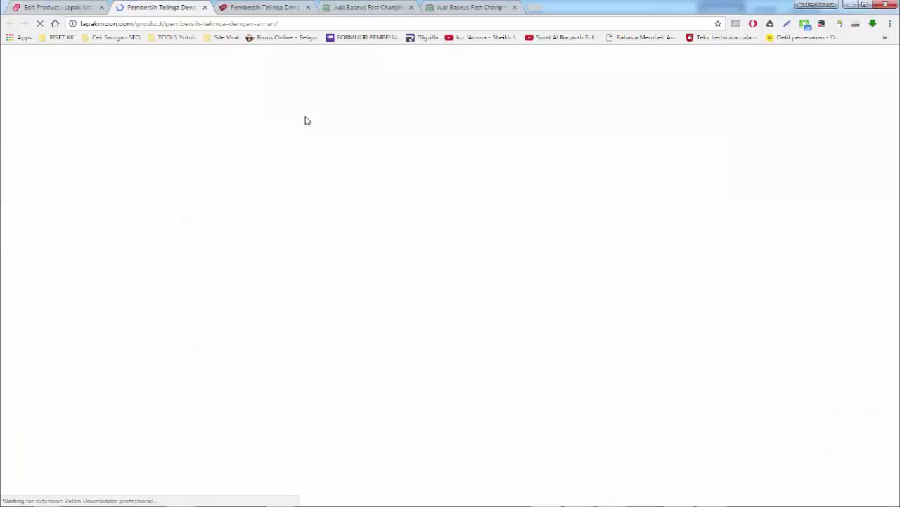
scroll(374, 243, "down", 15)
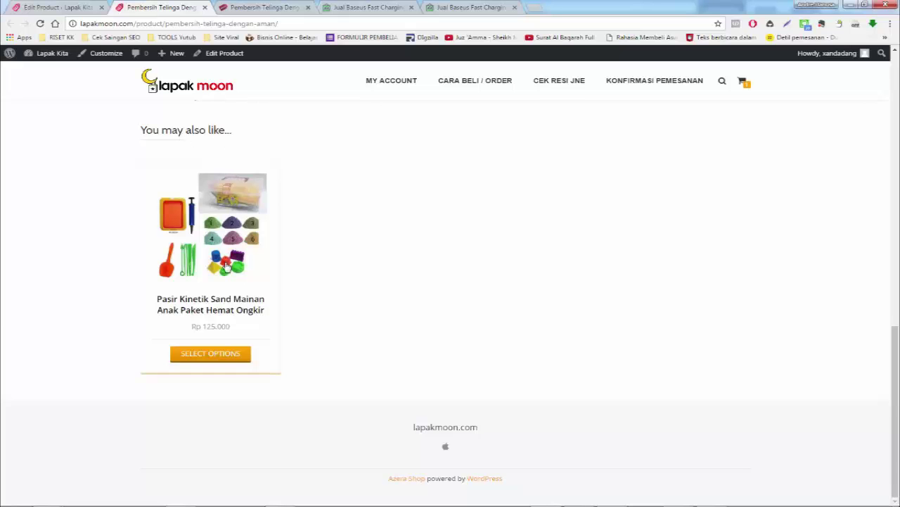
- Try to add the ear cleaner to the lapakmoon.com cart once more and look over the page
scroll(234, 292, "up", 3)
scroll(239, 287, "up", 6)
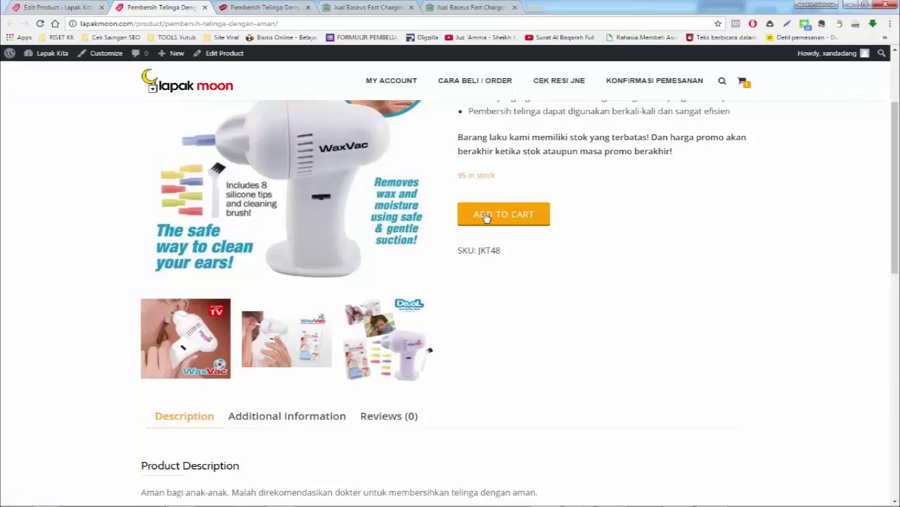
left_click(487, 218)
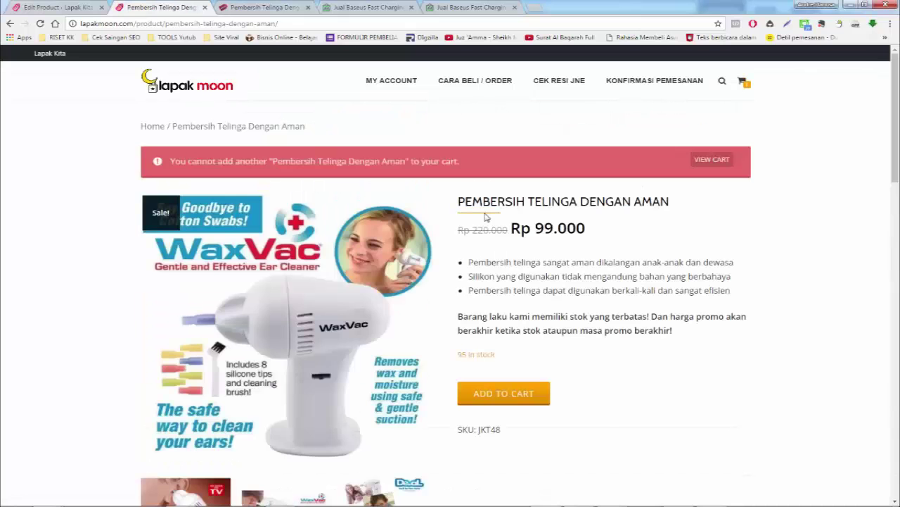
scroll(323, 361, "down", 2)
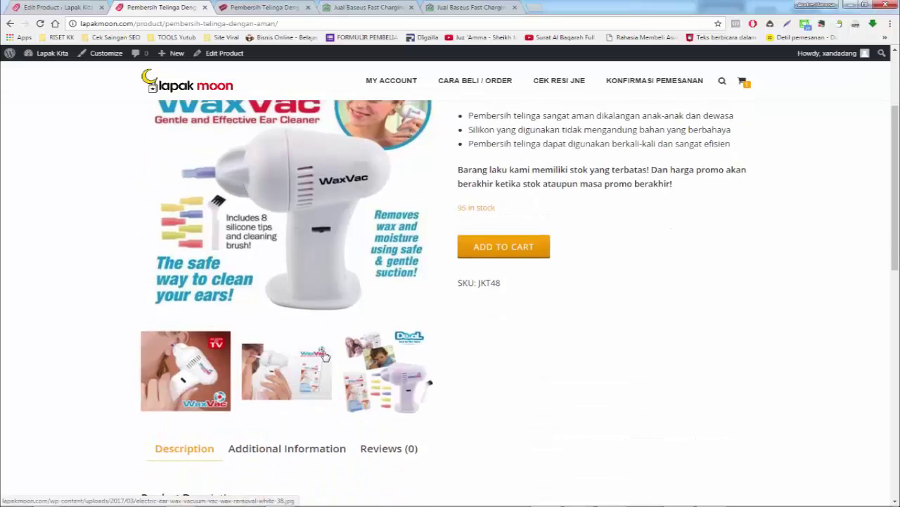
scroll(323, 359, "up", 2)
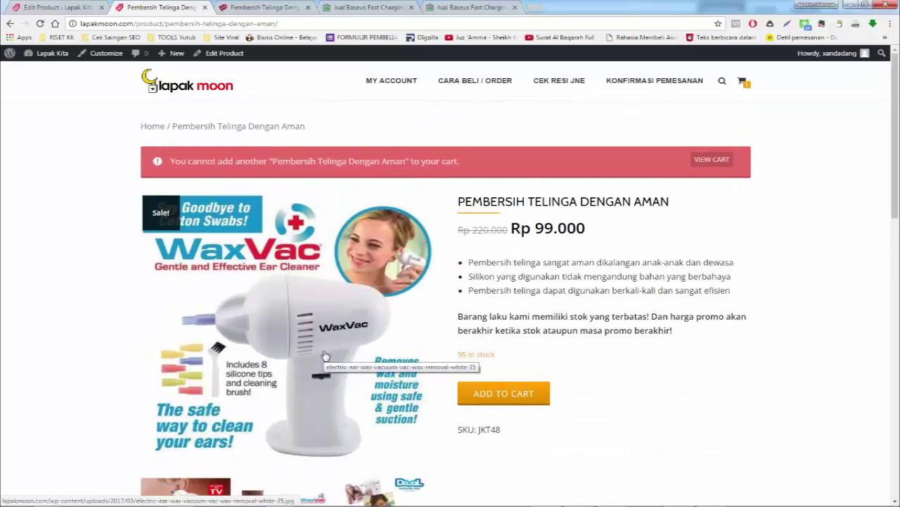
scroll(325, 355, "down", 12)
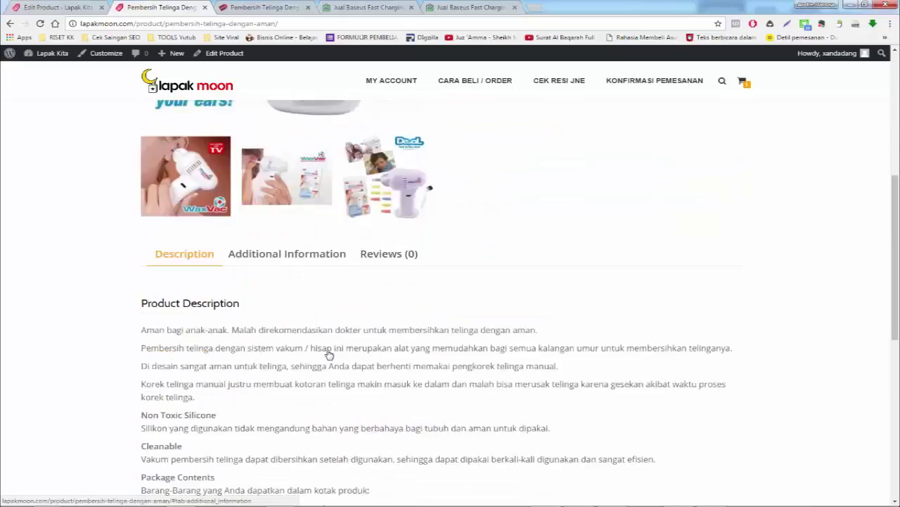
scroll(408, 249, "up", 12)
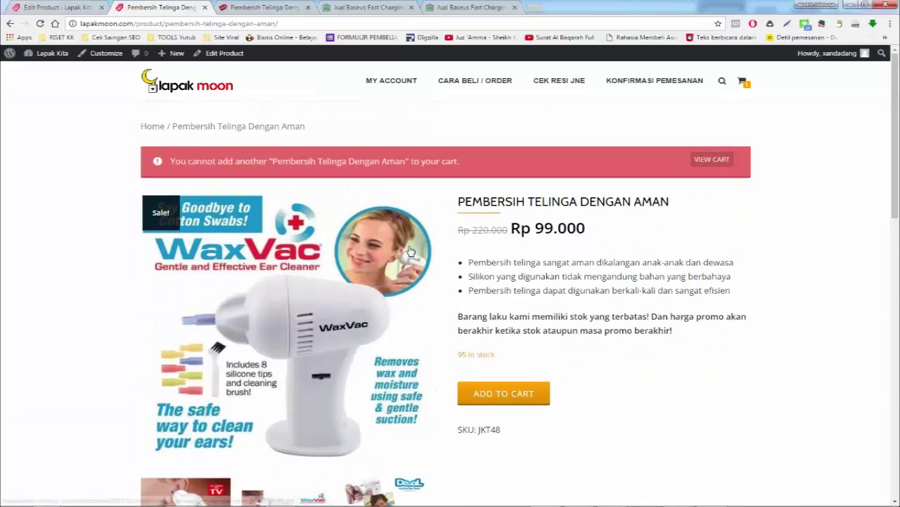
- View the lapakmoon.com cart and examine the cross-sell under "You may be interested in"
left_click(717, 163)
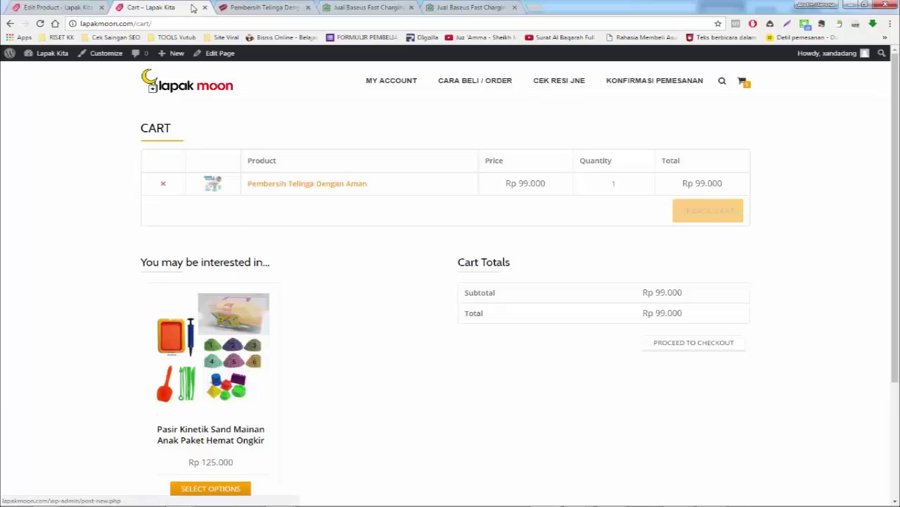
left_click(60, 7)
scroll(400, 322, "down", 6)
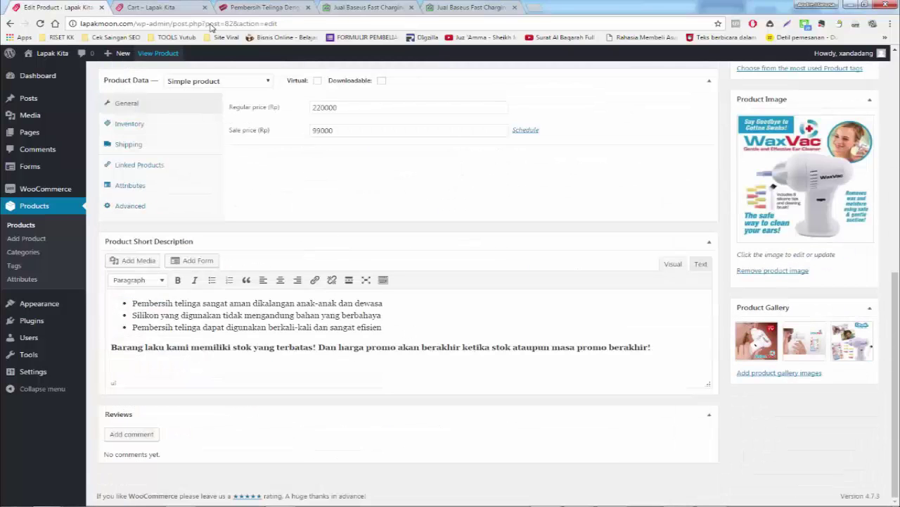
left_click(178, 4)
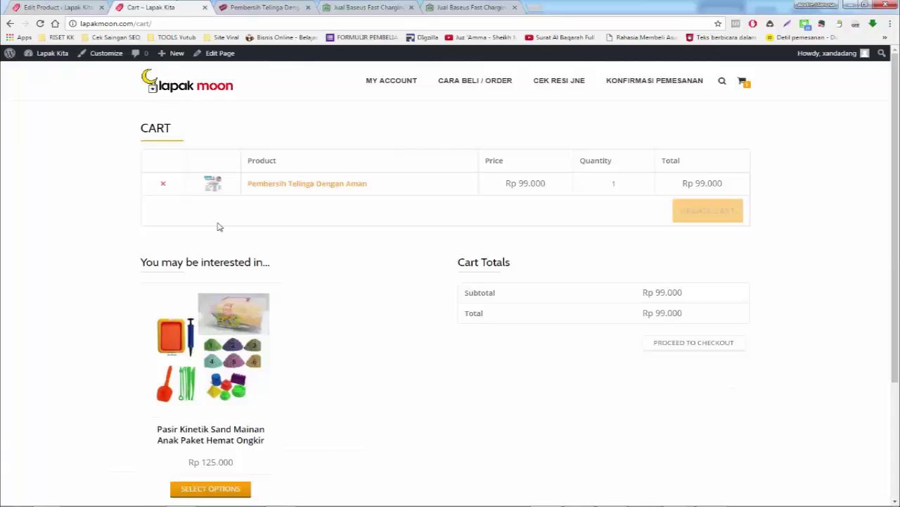
scroll(223, 274, "down", 2)
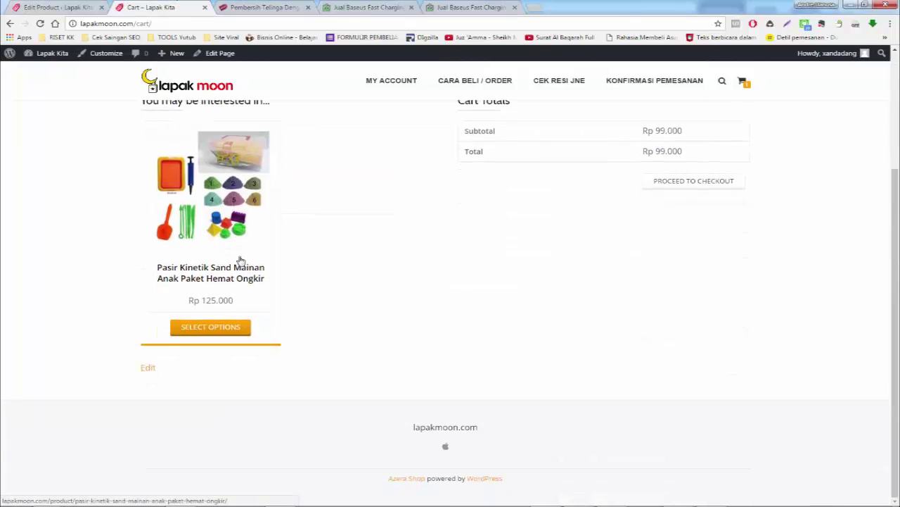
scroll(237, 261, "up", 2)
scroll(248, 253, "down", 2)
scroll(274, 254, "up", 2)
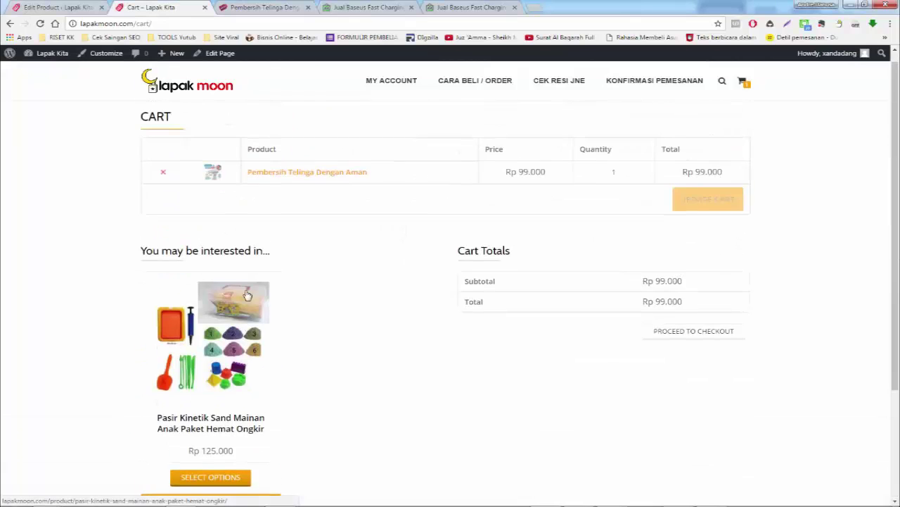
- Review the attributes and linked products settings of the ear cleaner in the product editor
left_click(58, 5)
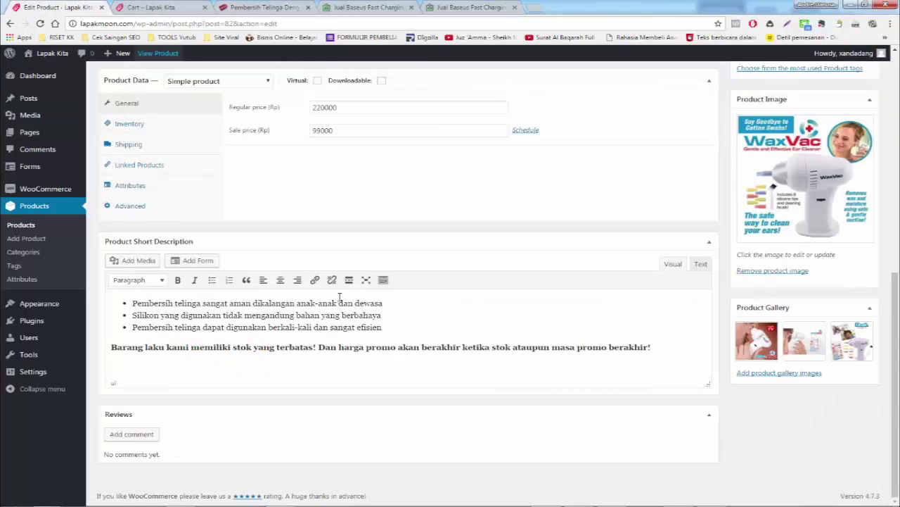
scroll(703, 338, "up", 3)
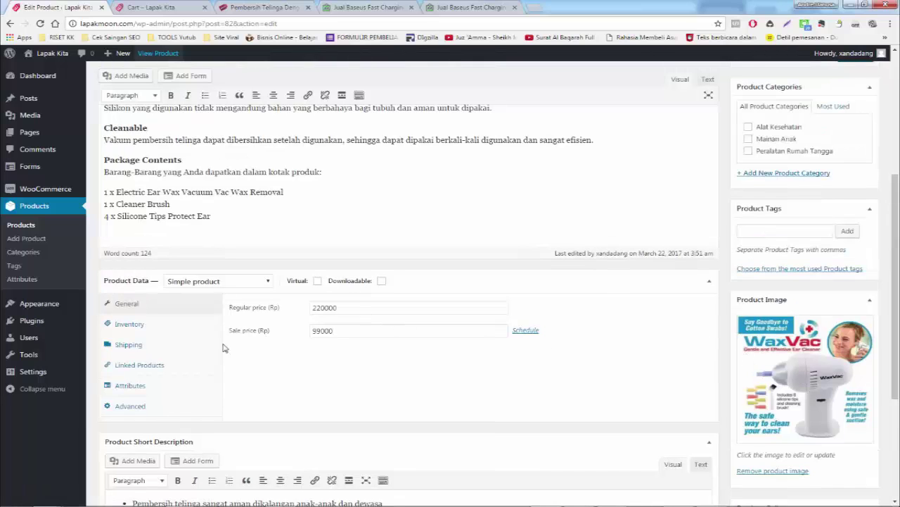
left_click(136, 386)
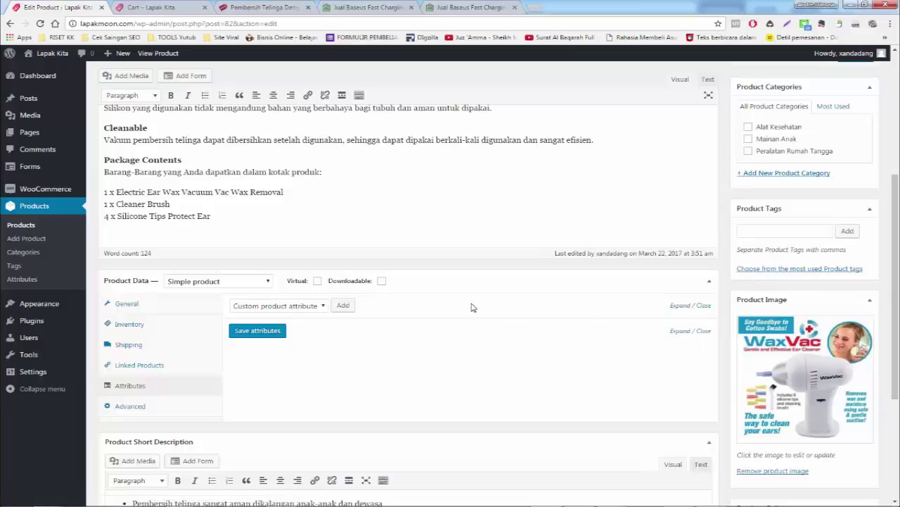
left_click(156, 368)
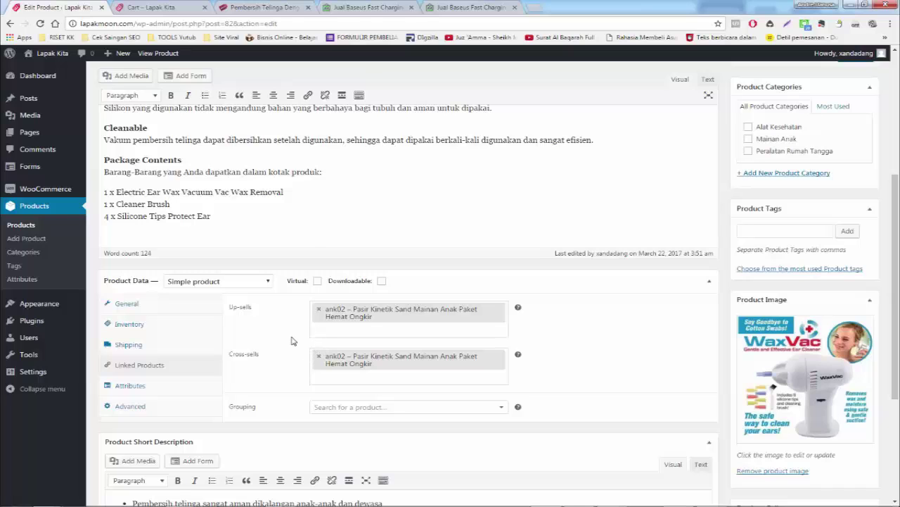
left_click(140, 387)
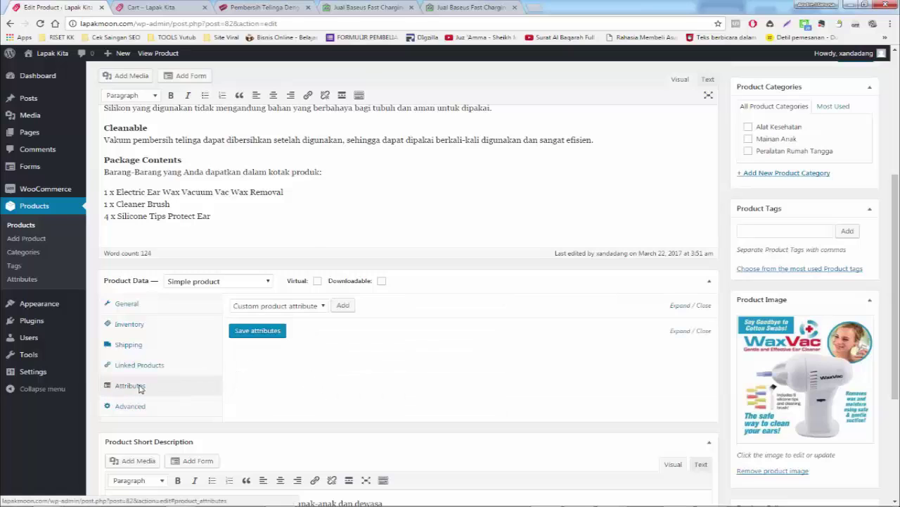
- In the ear cleaner's advanced settings, enter the purchase note "Terimakasih Atas Pembelian Produk Dari Kami" and set the menu order to 1
left_click(154, 409)
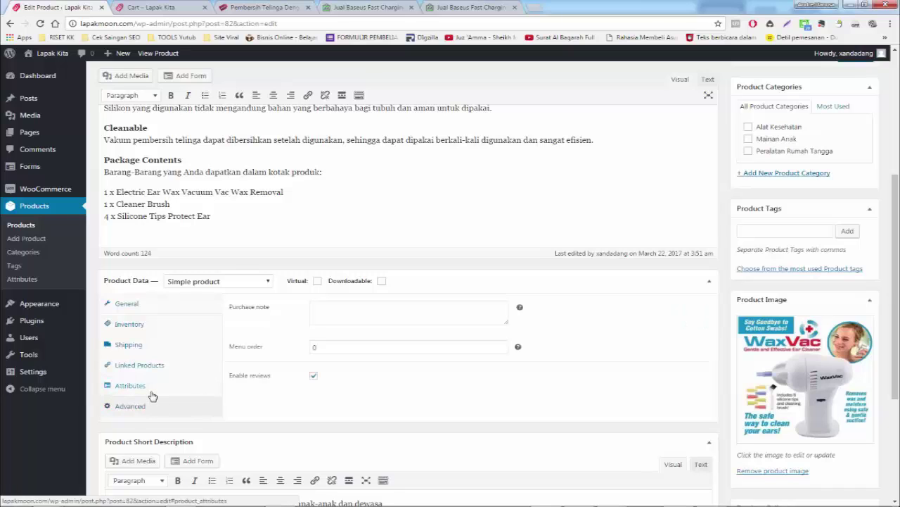
left_click(378, 315)
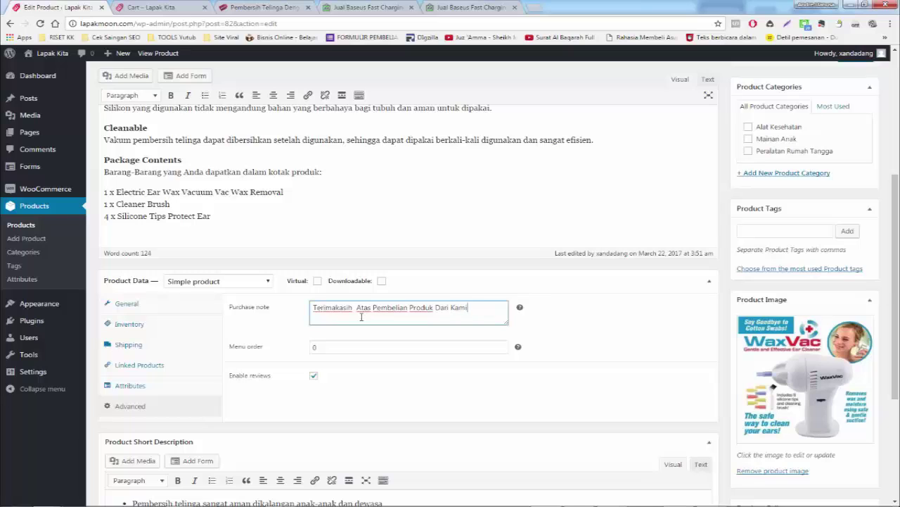
left_click(502, 345)
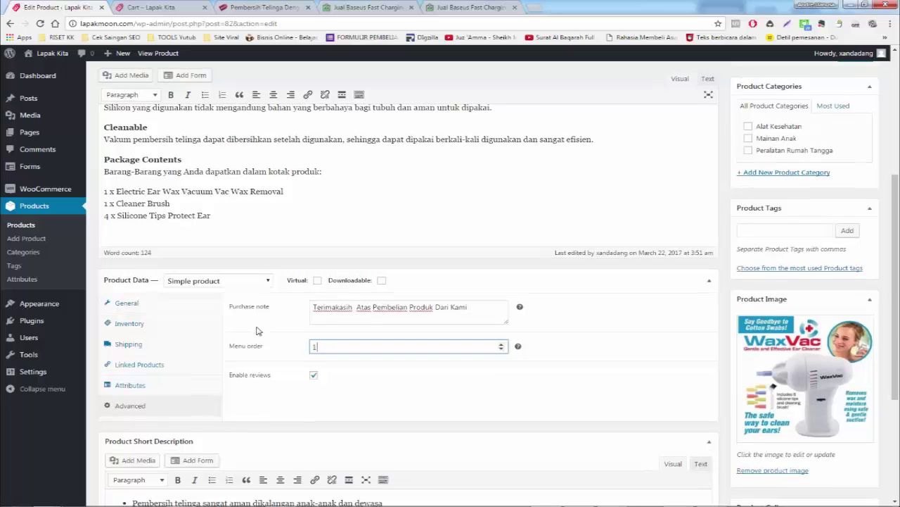
- Review the ear cleaner's general, inventory, linked products, attributes and advanced settings in the product data
scroll(258, 331, "down", 3)
scroll(296, 314, "up", 5)
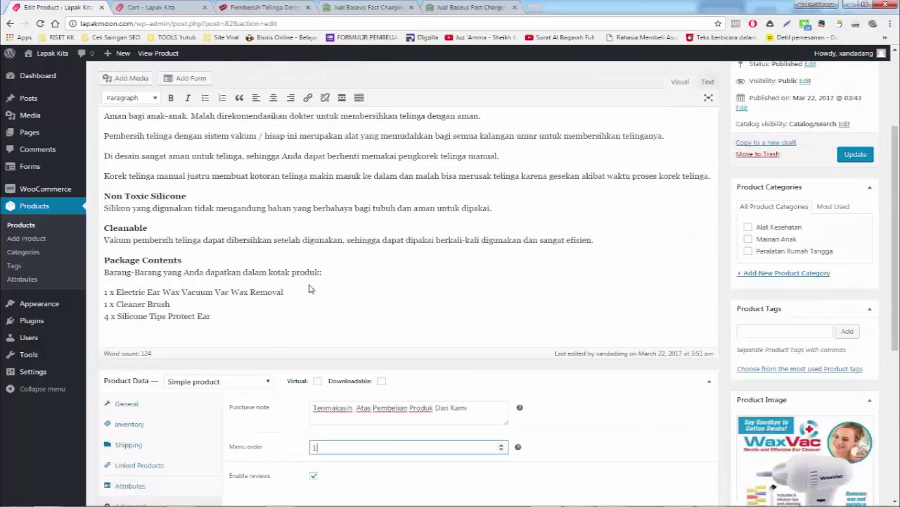
scroll(166, 377, "down", 1)
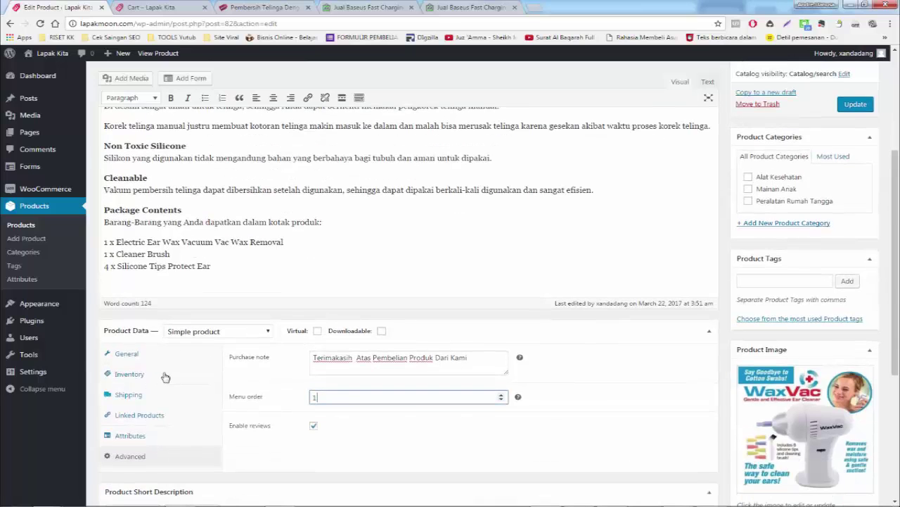
left_click(168, 354)
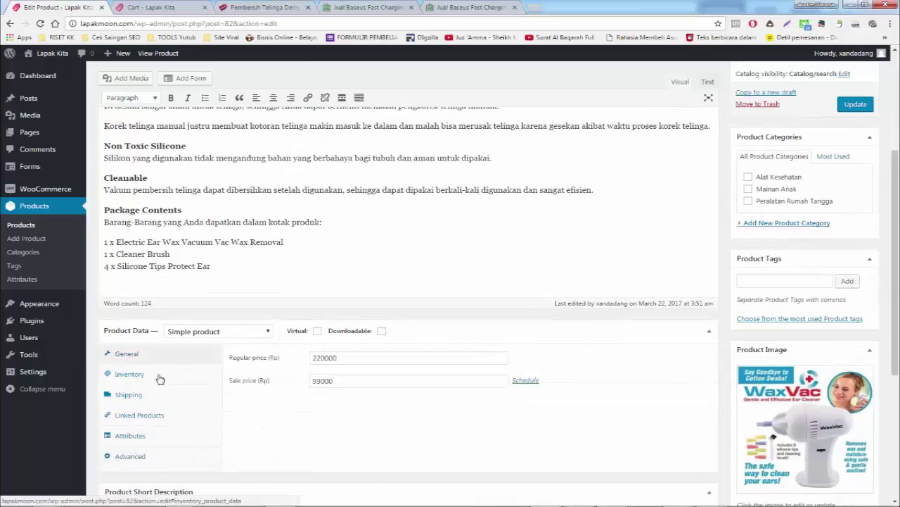
left_click(161, 378)
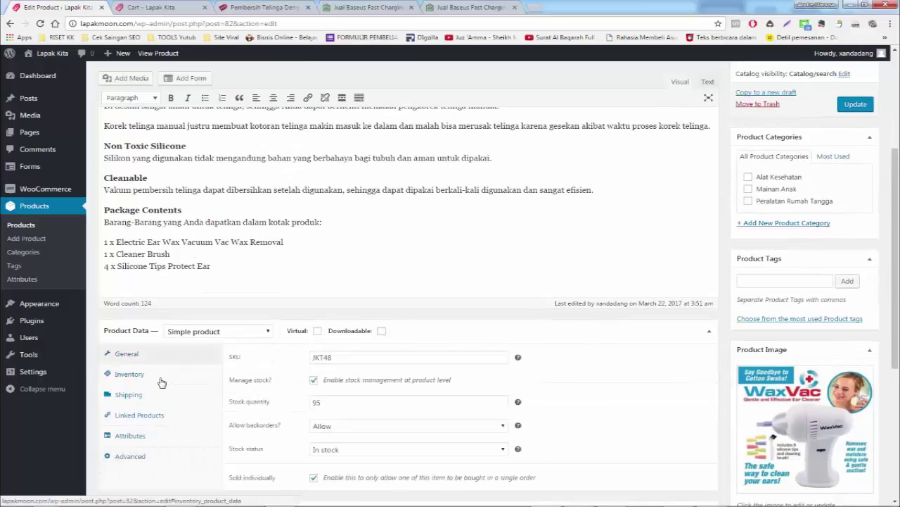
left_click(172, 422)
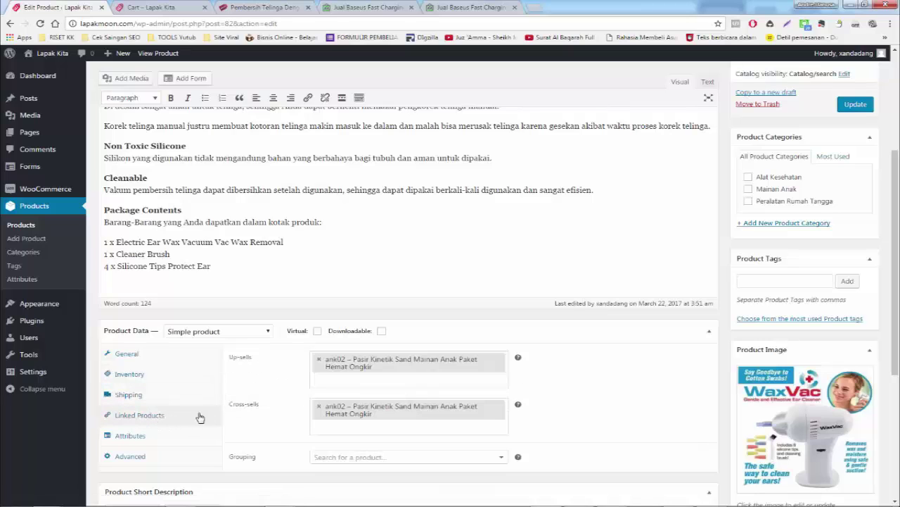
left_click(168, 446)
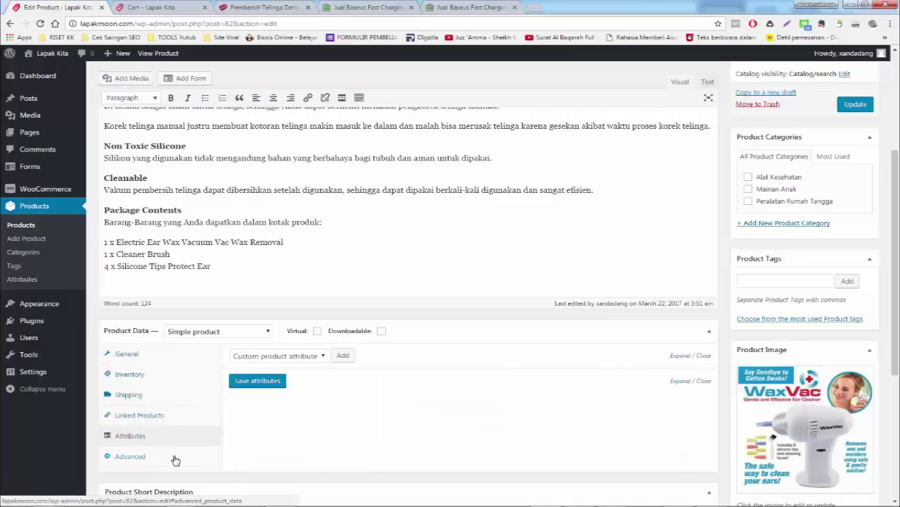
left_click(167, 458)
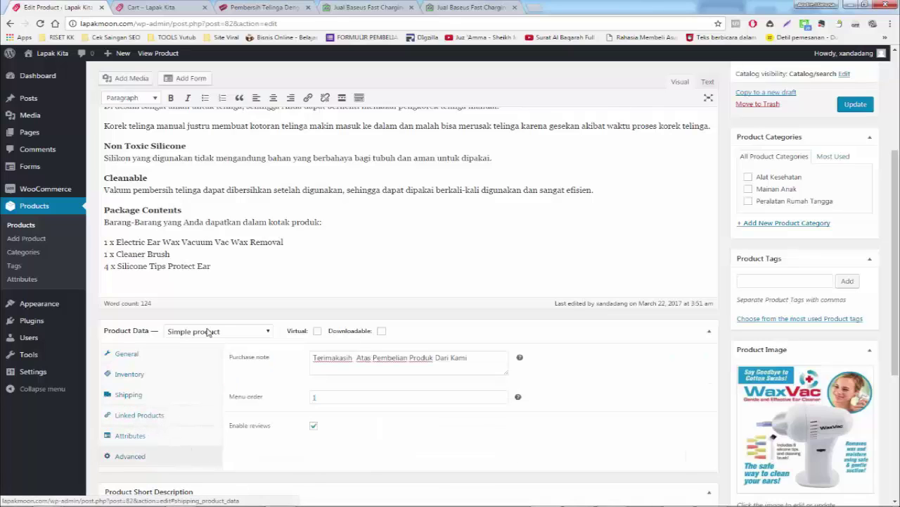
- Look over the available product types without changing the selection, and return to the ear cleaner's attributes settings
left_click(208, 330)
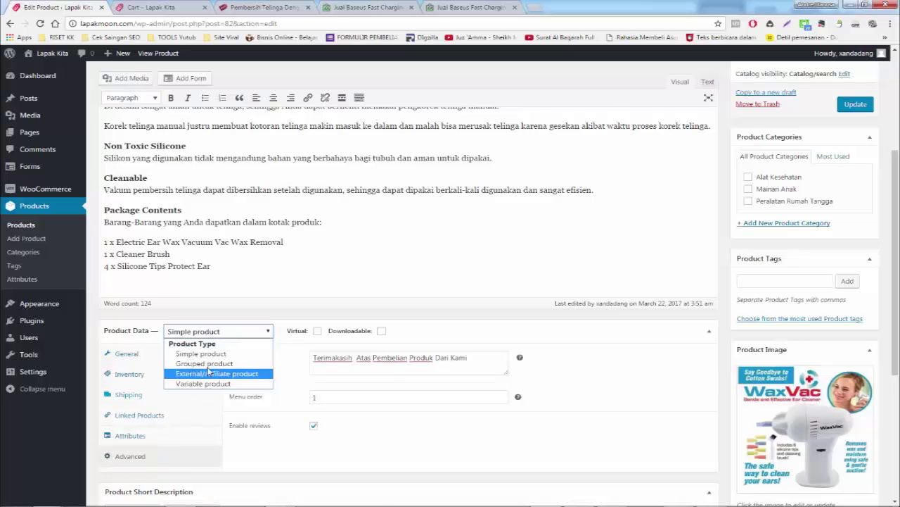
left_click(190, 436)
left_click(190, 435)
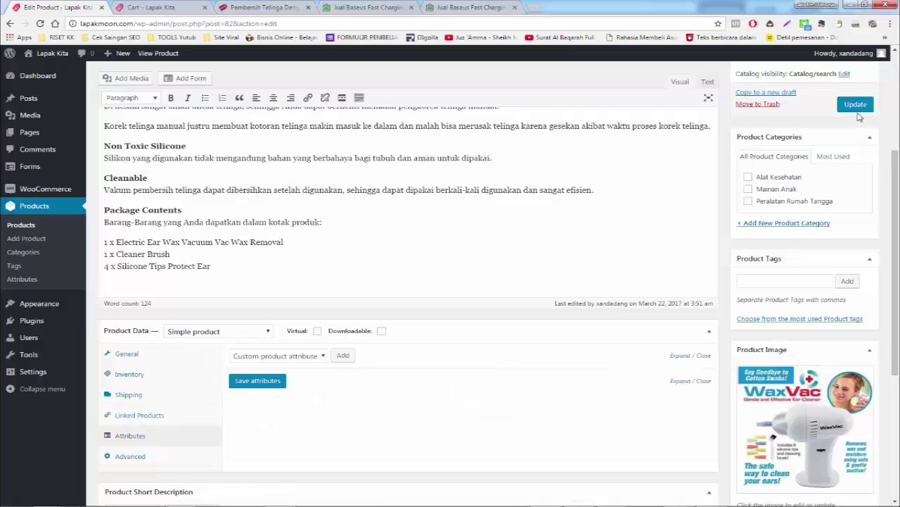
- Update the published ear cleaner product and look at the lapakmoon.com cart page before returning to the product editor
left_click(856, 104)
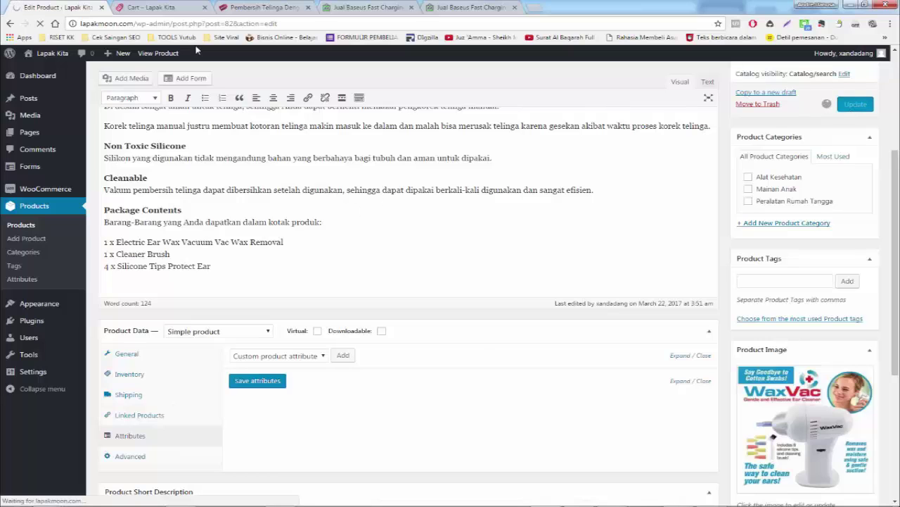
left_click(165, 5)
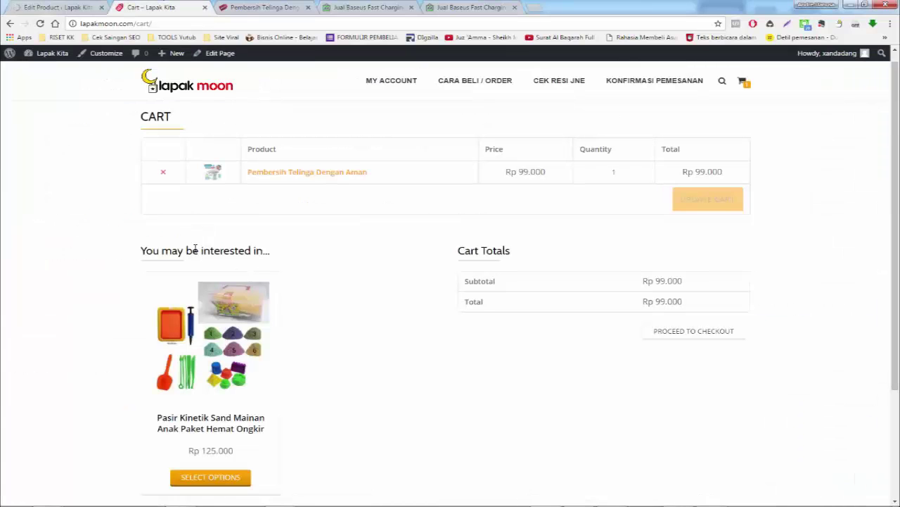
left_click(55, 6)
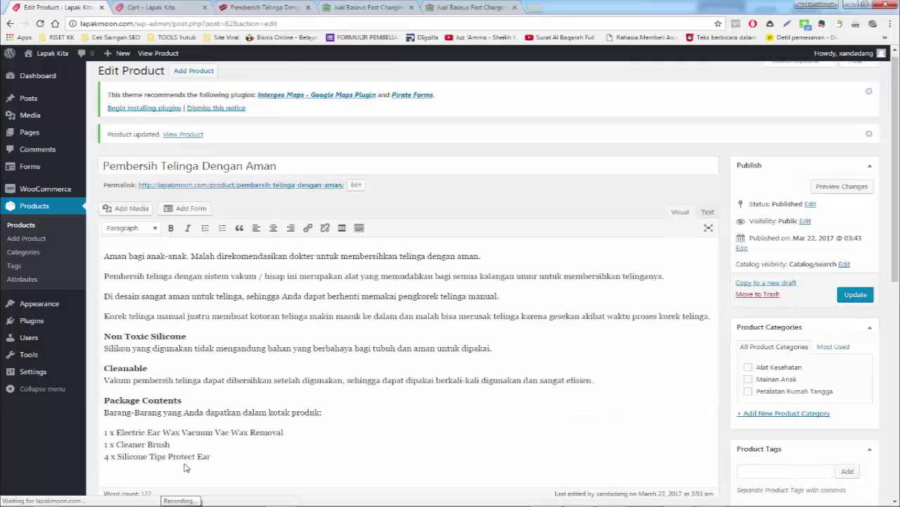
left_click(180, 503)
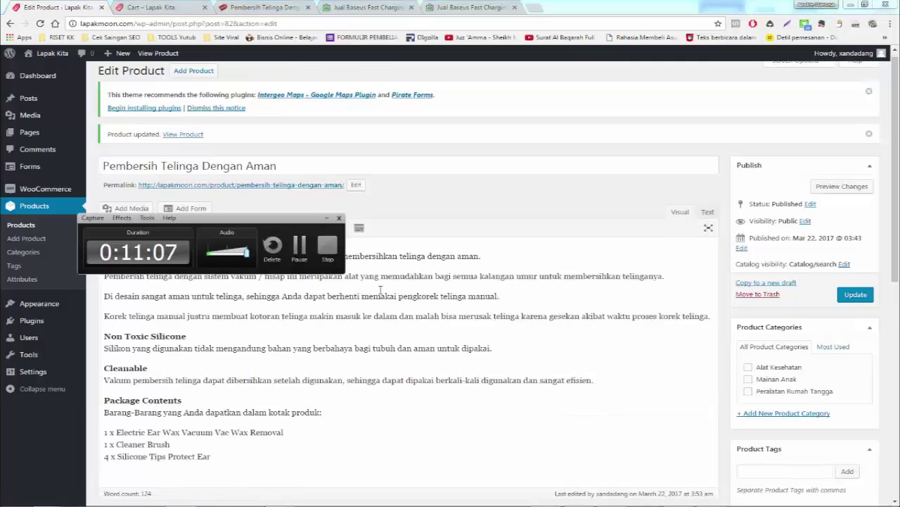
left_click(328, 246)
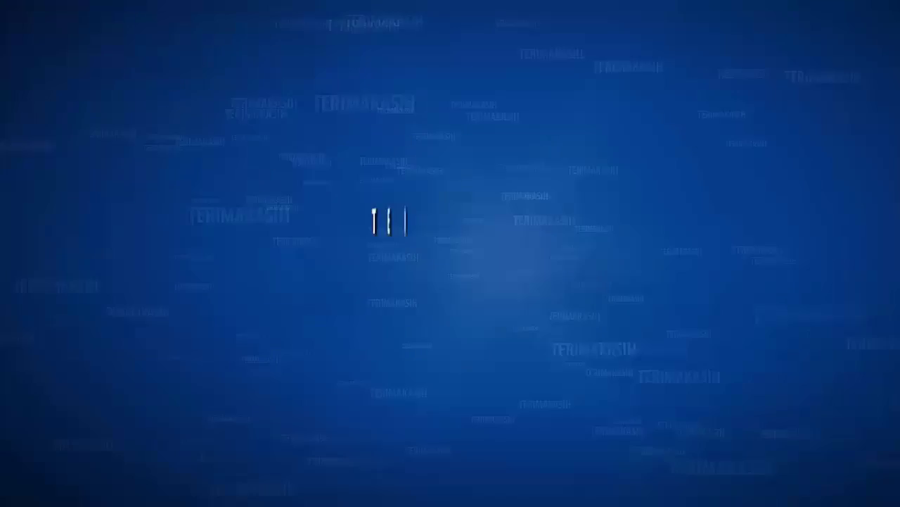